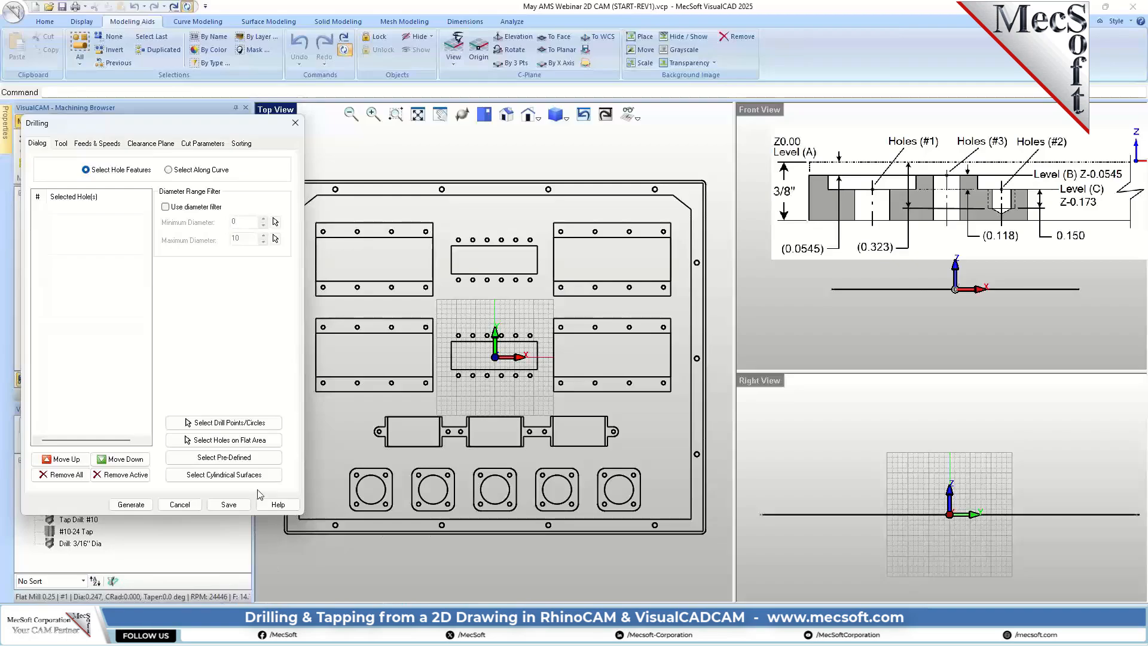
Step: Load the predefined machining region set Standard Drill (#1) as the drilling holes and choose the Drill: 1/4" x 2" tool
{"action": "left_click", "coordinate": [228, 460]}
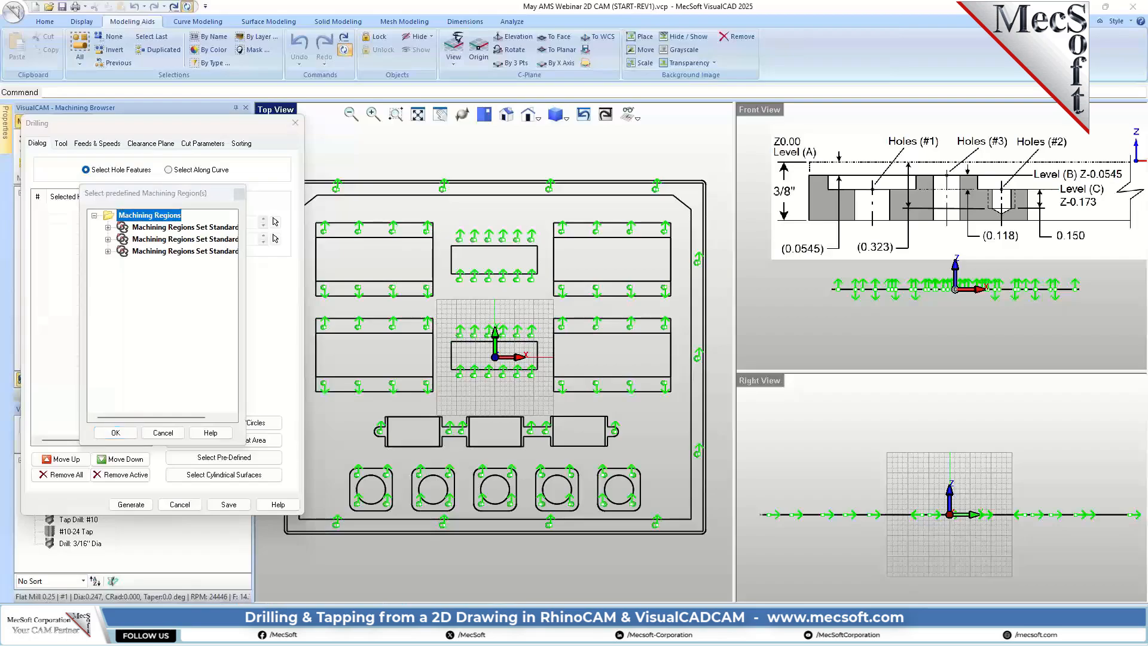
{"action": "left_click", "coordinate": [152, 228]}
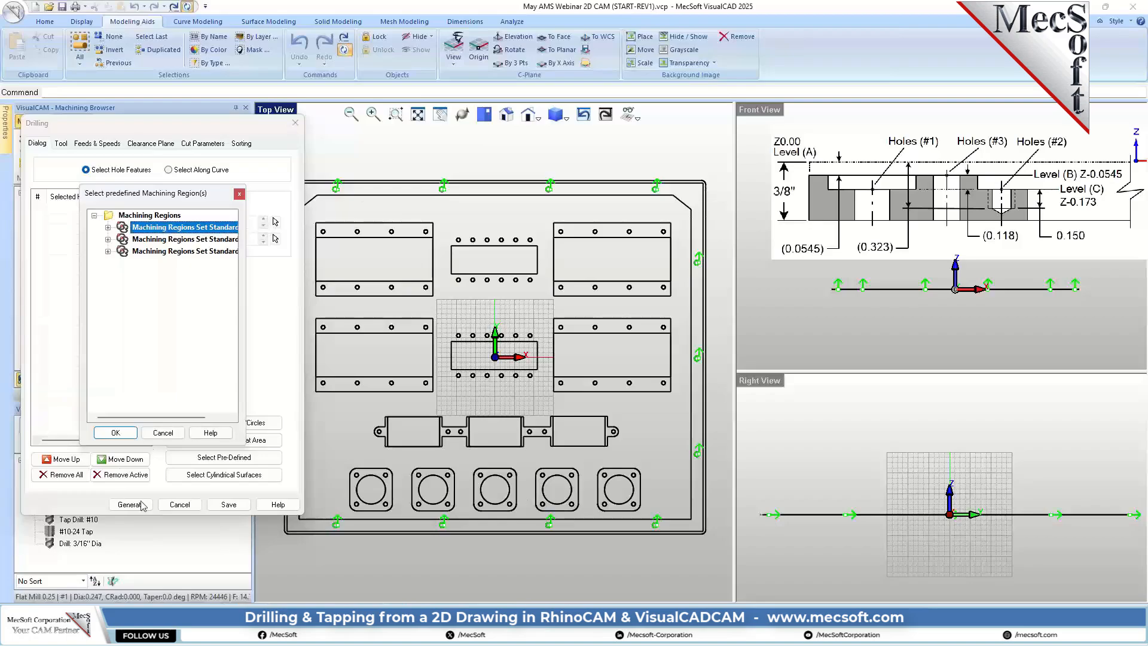
{"action": "left_click", "coordinate": [116, 433]}
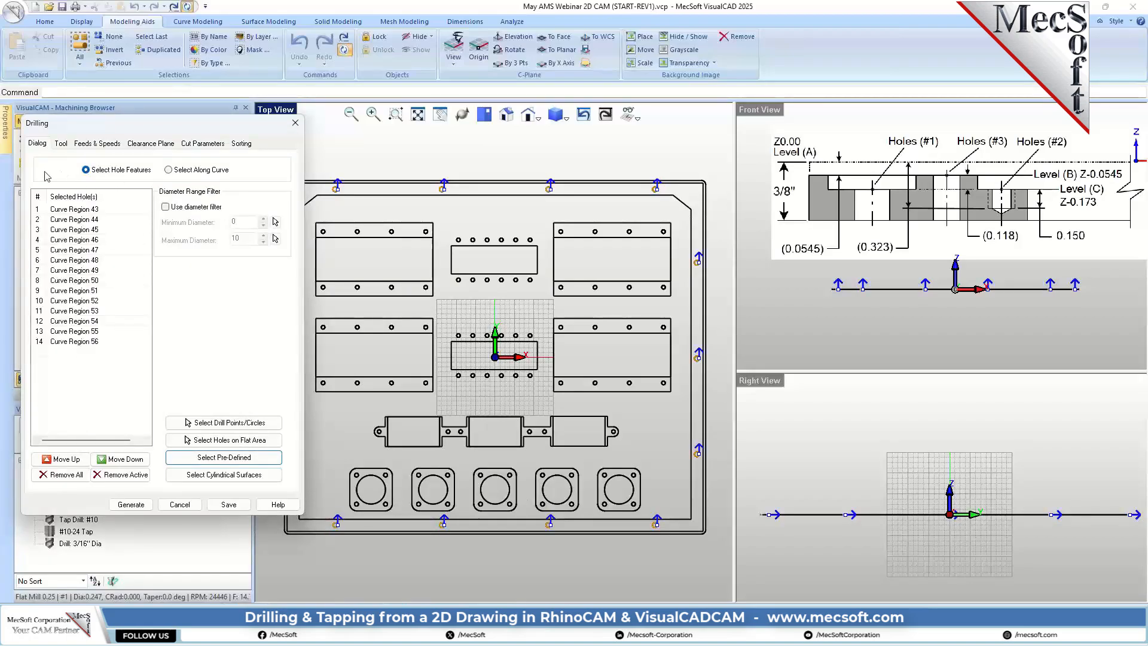
{"action": "left_click", "coordinate": [63, 144]}
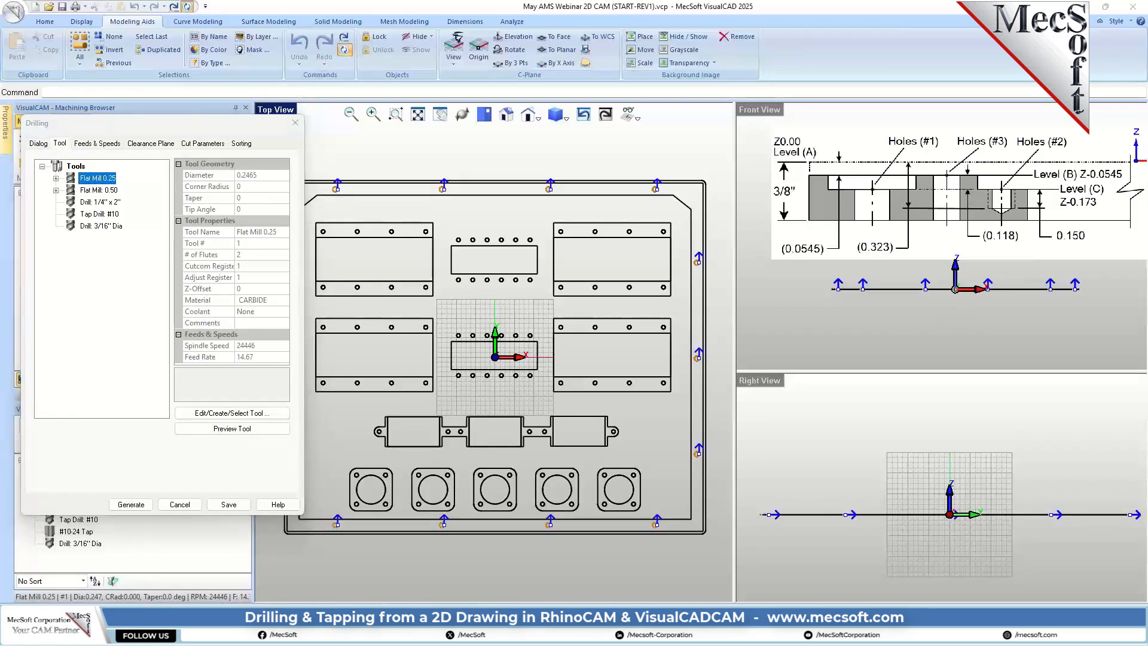
{"action": "left_click", "coordinate": [86, 203]}
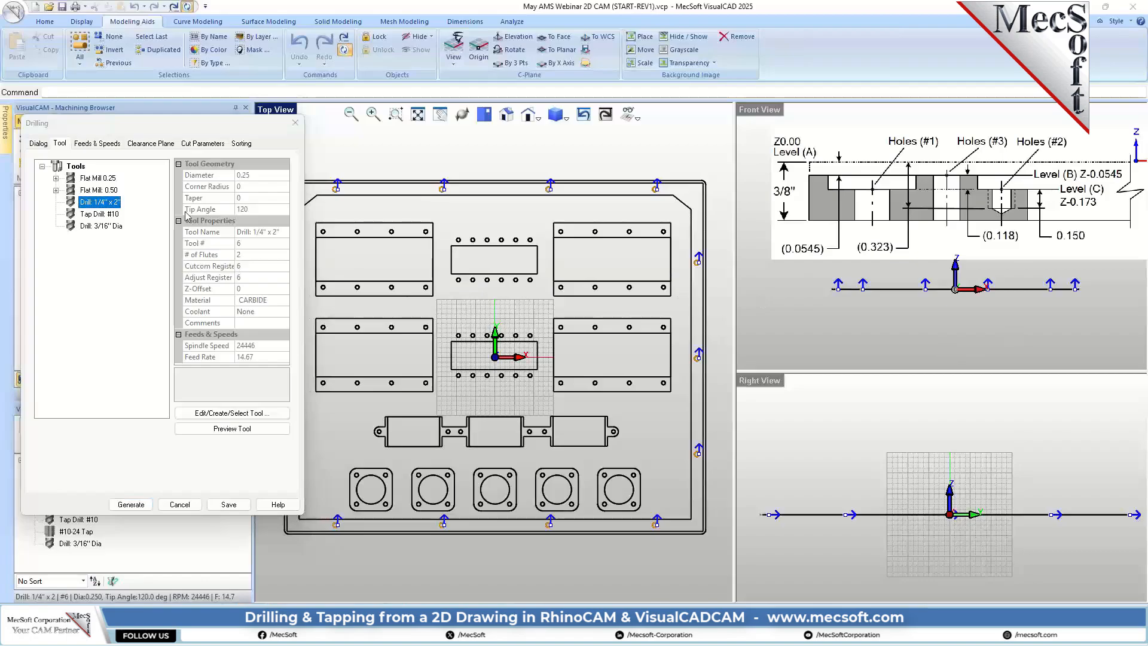
Step: Set the cut parameters to Deep Drill with a drill depth of 0.375 and add the tool tip to the drill depth
{"action": "left_click", "coordinate": [201, 144]}
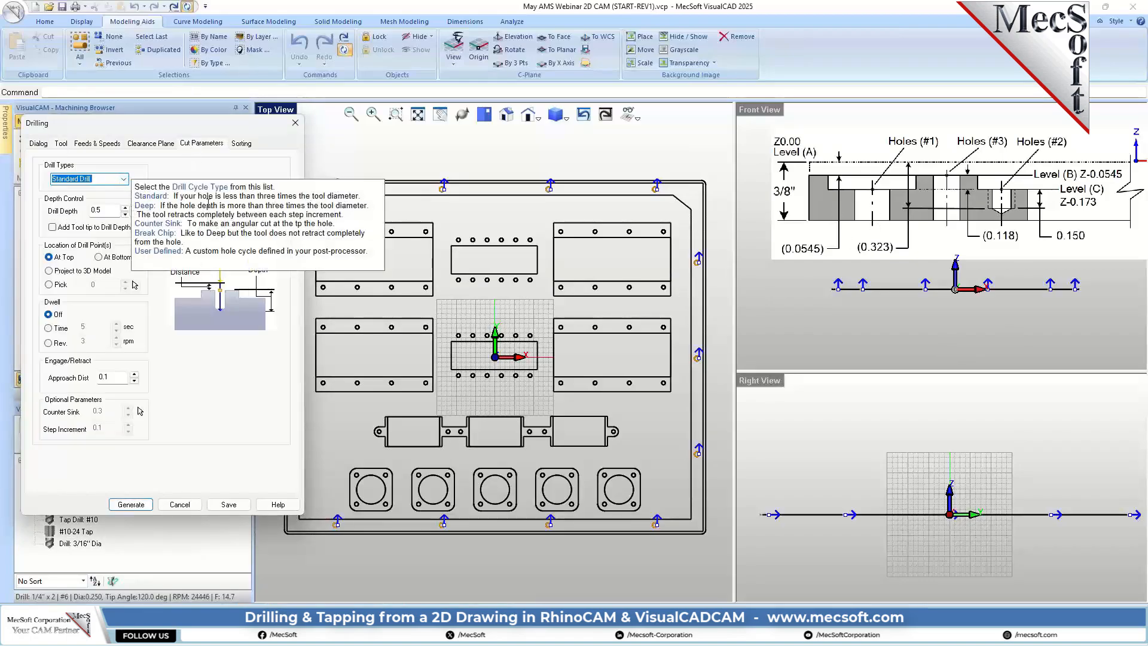
{"action": "left_click", "coordinate": [123, 178]}
{"action": "left_click", "coordinate": [61, 198]}
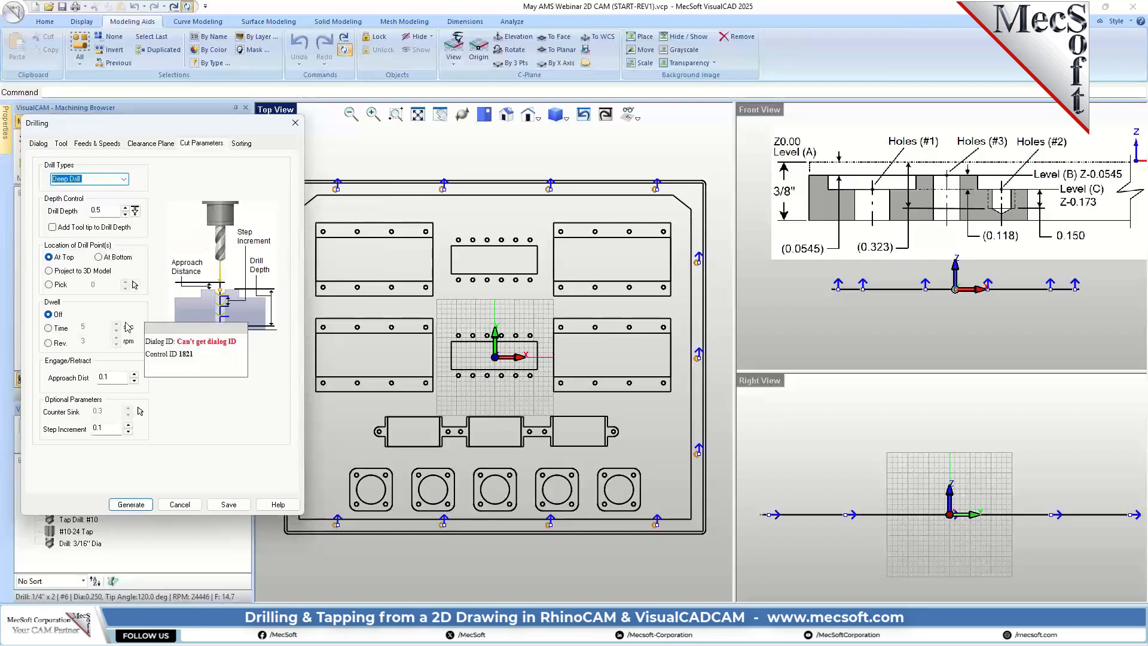
{"action": "scroll", "coordinate": [850, 321], "scroll_direction": "down", "scroll_amount": 1}
{"action": "scroll", "coordinate": [841, 225], "scroll_direction": "up", "scroll_amount": 2}
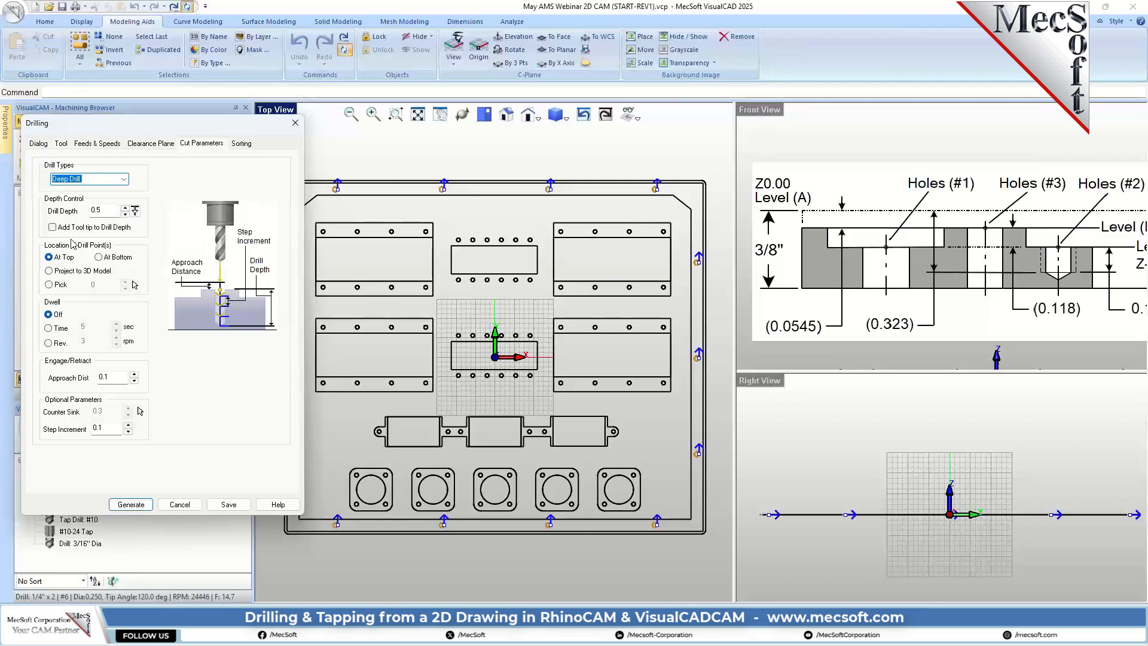
{"action": "mouse_move", "coordinate": [57, 262]}
{"action": "double_click", "coordinate": [109, 210]}
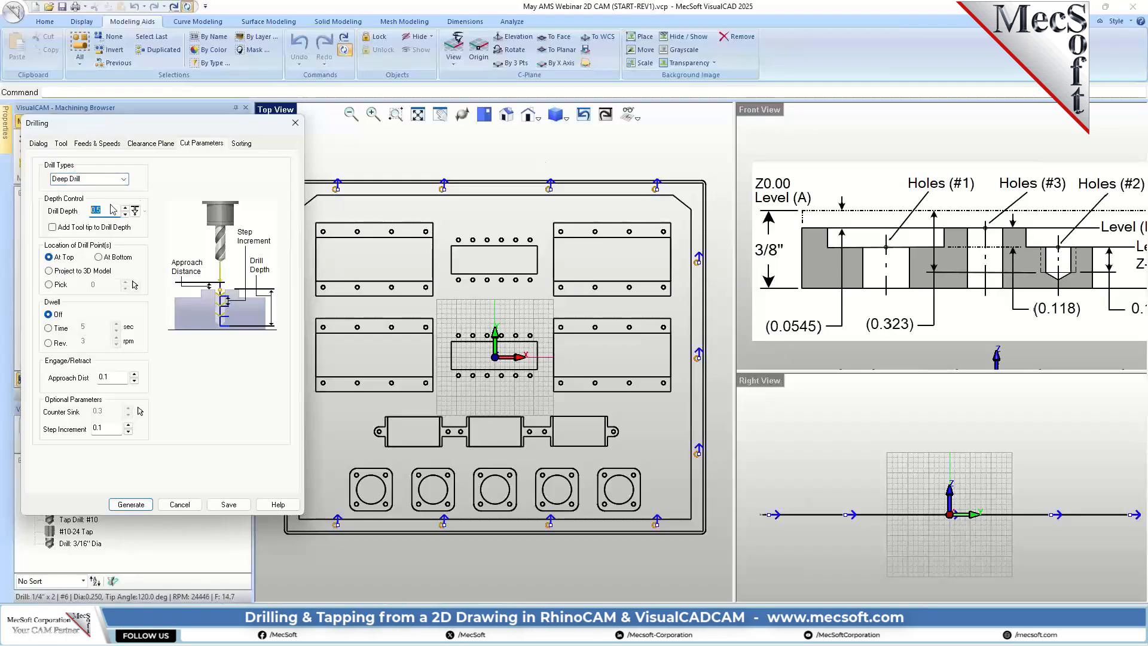
{"action": "type", "text": "0.37"}
{"action": "left_click", "coordinate": [52, 228]}
{"action": "mouse_move", "coordinate": [109, 430]}
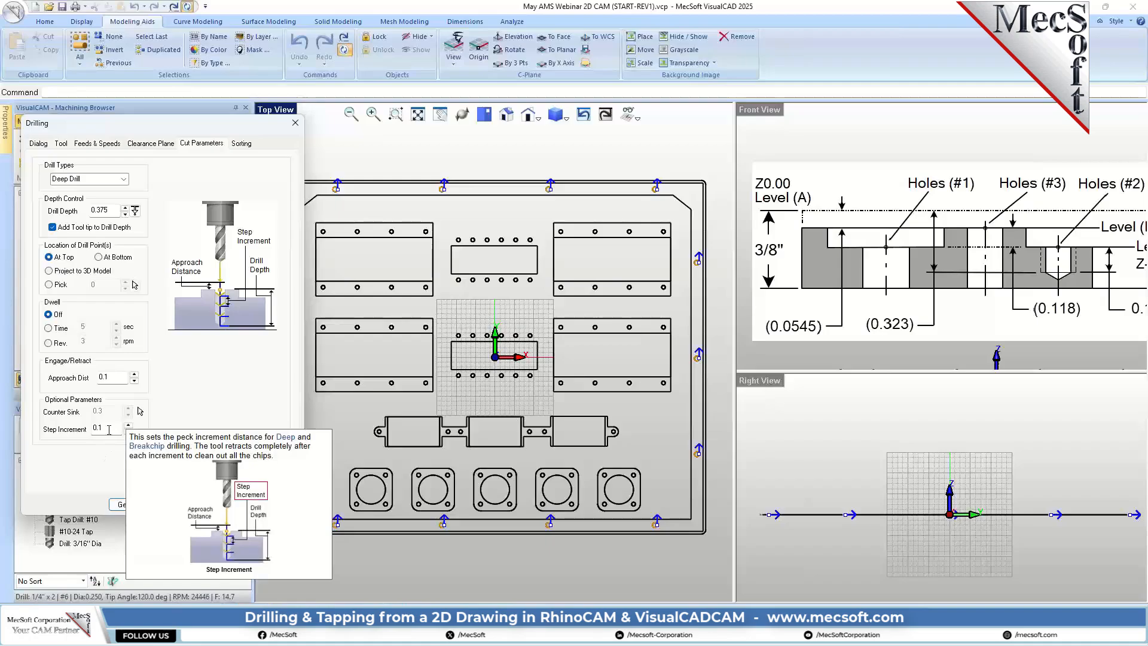
Step: Sort the holes by minimum distance and generate the deep drilling operation
{"action": "left_click", "coordinate": [238, 144]}
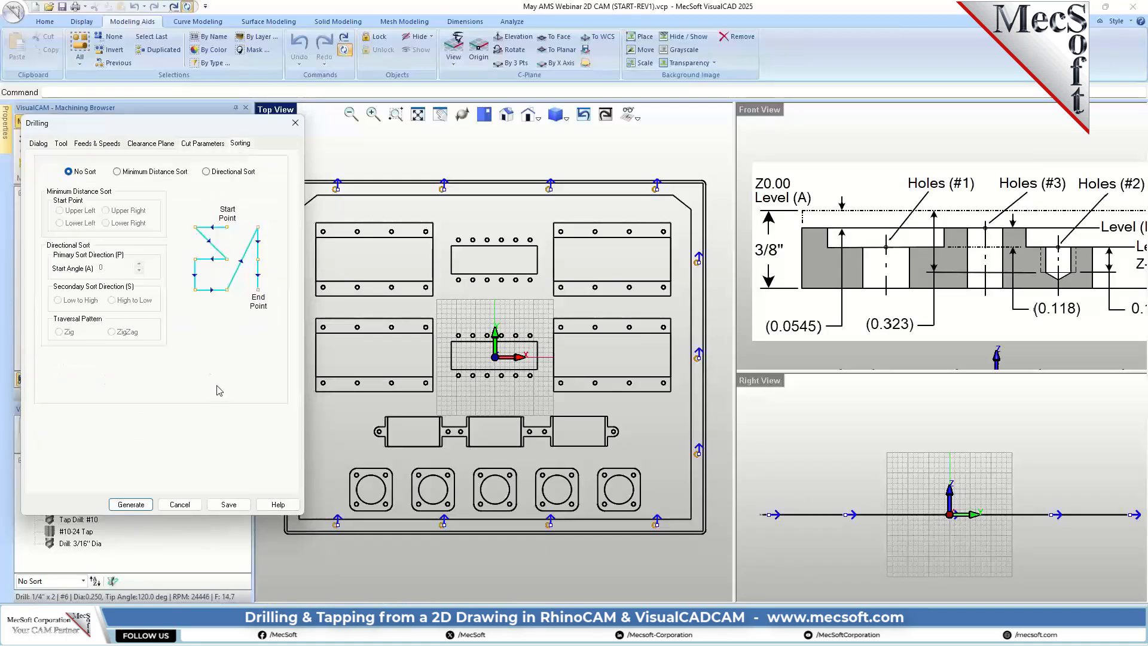
{"action": "left_click", "coordinate": [122, 172]}
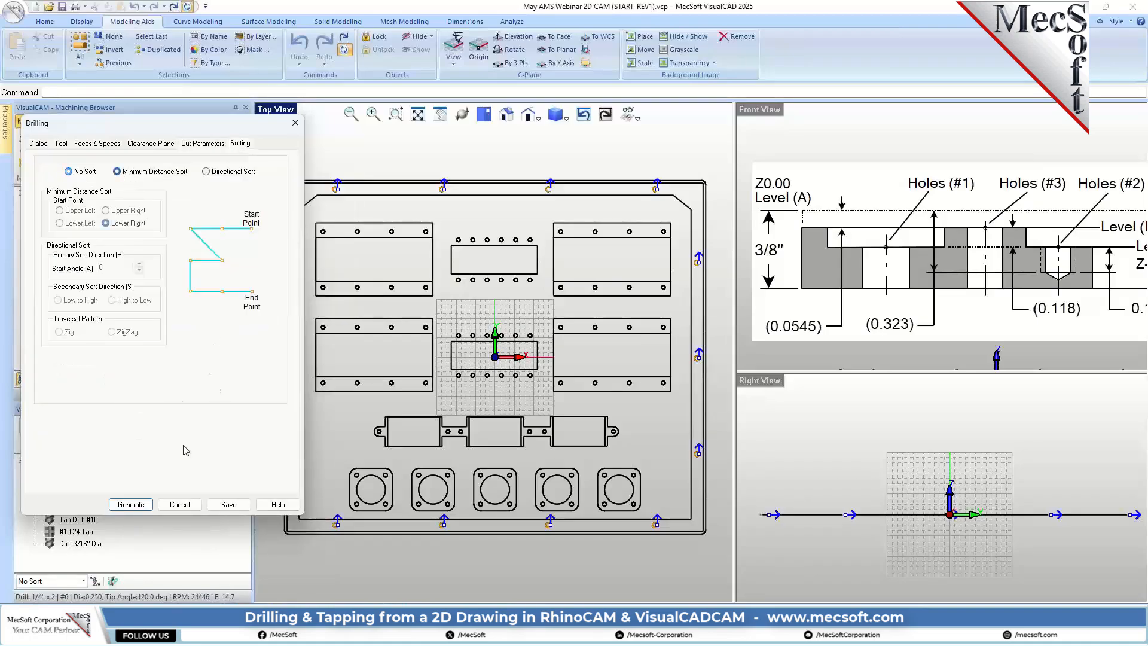
{"action": "left_click", "coordinate": [133, 505]}
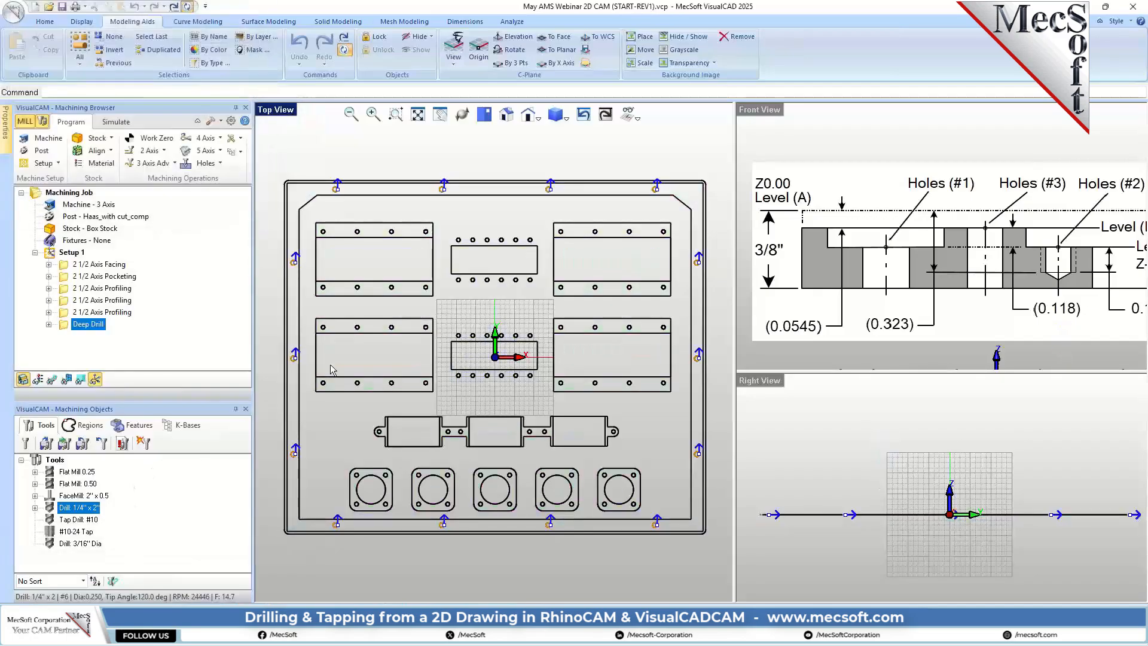
Step: Display the Deep Drill toolpath in an isometric view and run its cut material simulation
{"action": "left_click", "coordinate": [518, 117]}
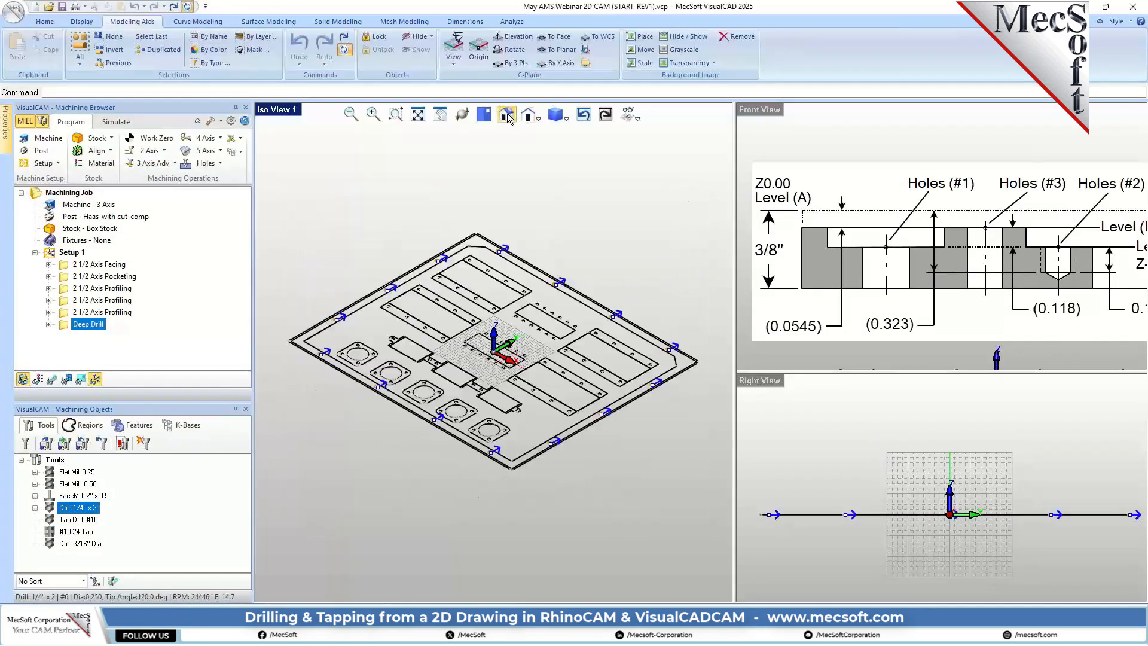
{"action": "scroll", "coordinate": [541, 319], "scroll_direction": "up", "scroll_amount": 3}
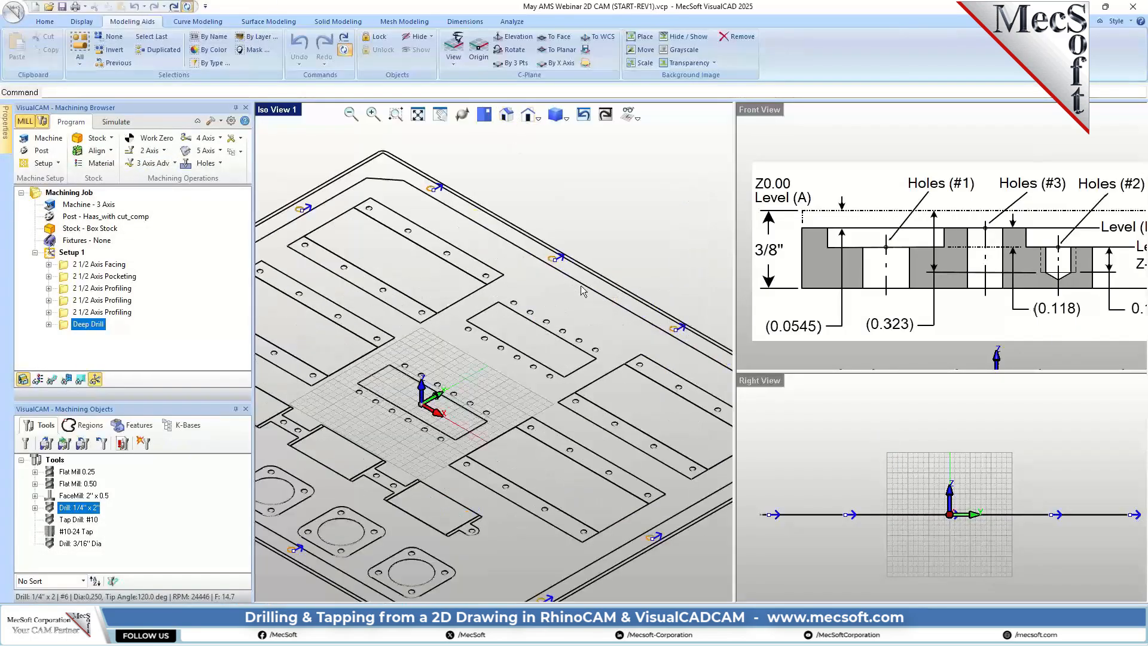
{"action": "left_click", "coordinate": [51, 379]}
{"action": "scroll", "coordinate": [494, 209], "scroll_direction": "down", "scroll_amount": 2}
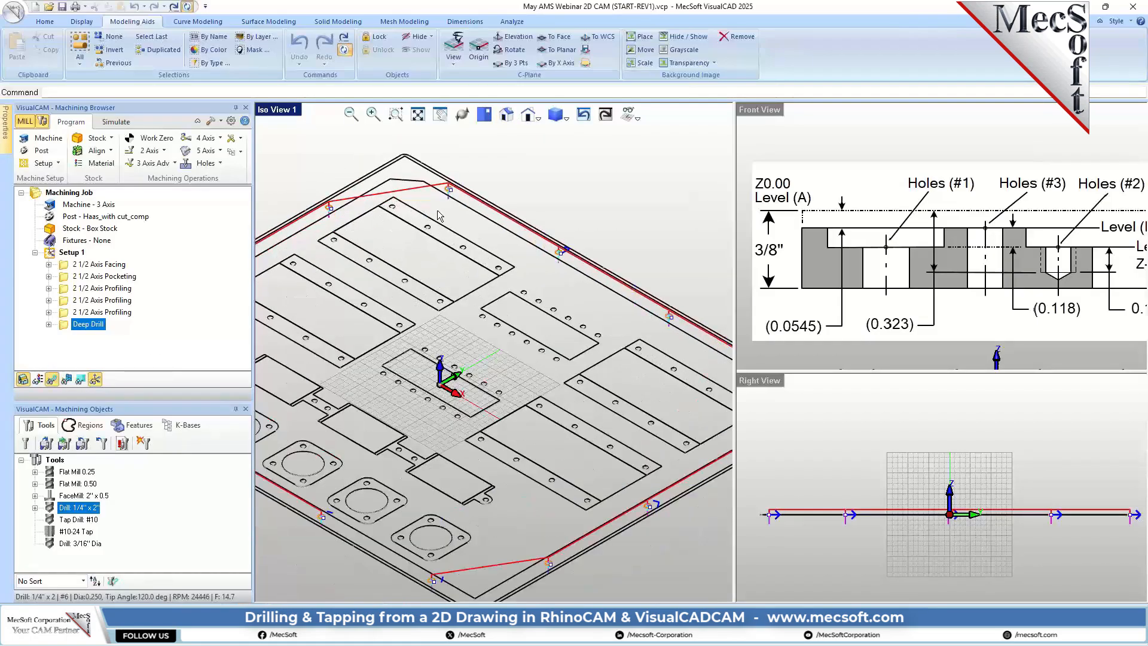
{"action": "scroll", "coordinate": [494, 209], "scroll_direction": "up", "scroll_amount": 5}
{"action": "left_click", "coordinate": [116, 122]}
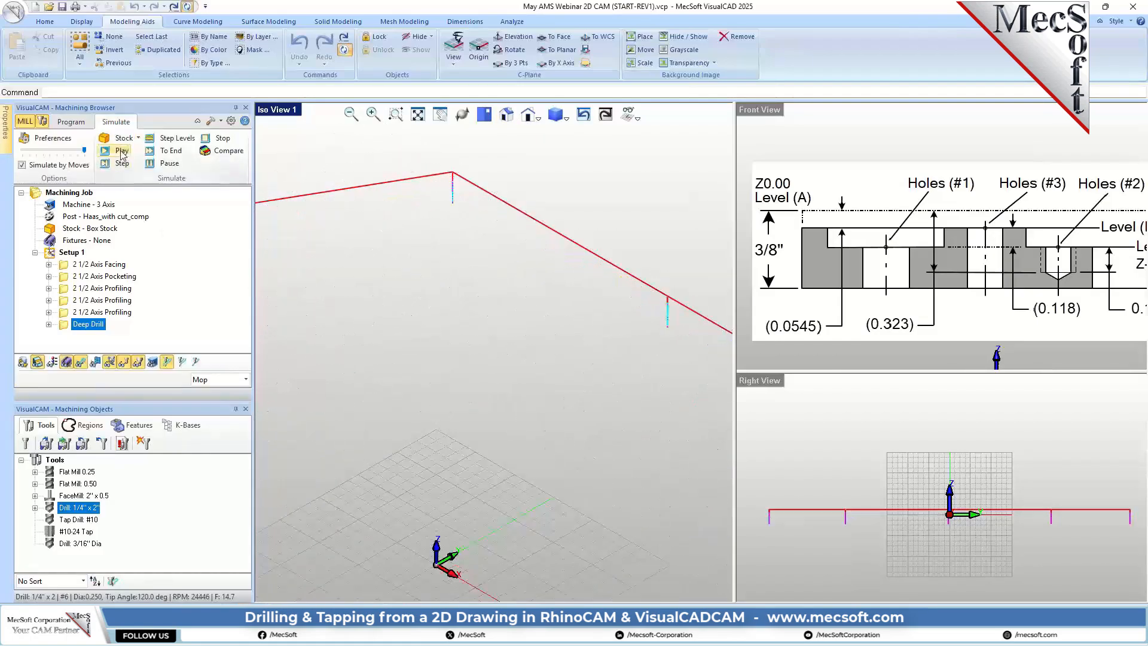
{"action": "left_click", "coordinate": [117, 151]}
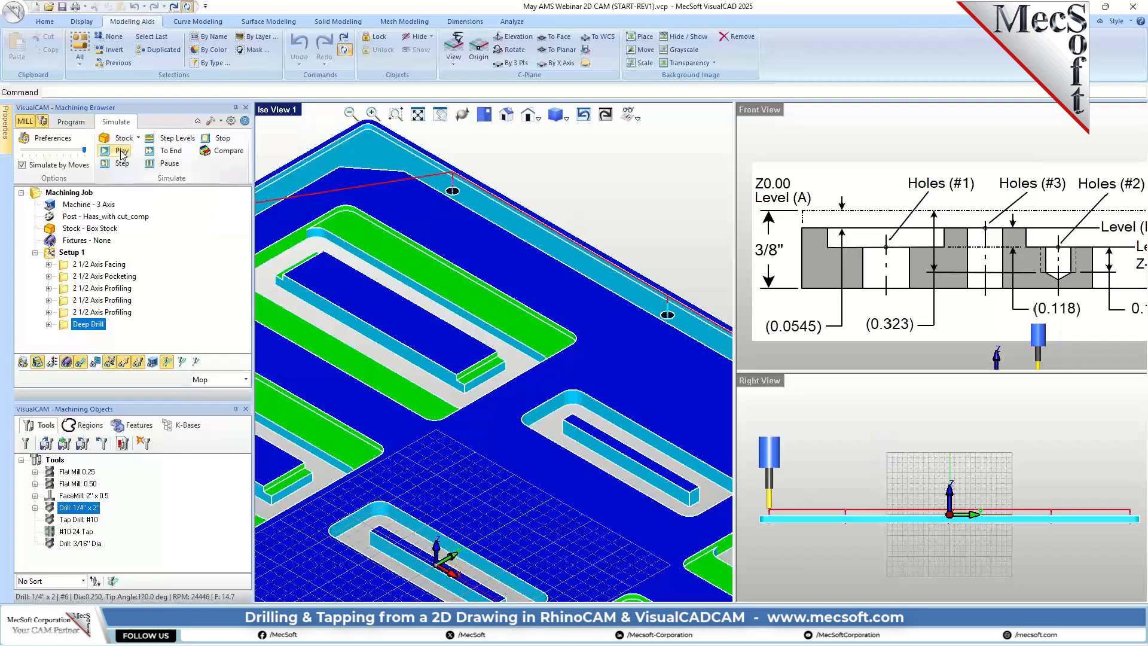
Step: Change the Deep Drill operation's simulation color to bright green
{"action": "right_click", "coordinate": [94, 328]}
{"action": "left_click", "coordinate": [132, 315]}
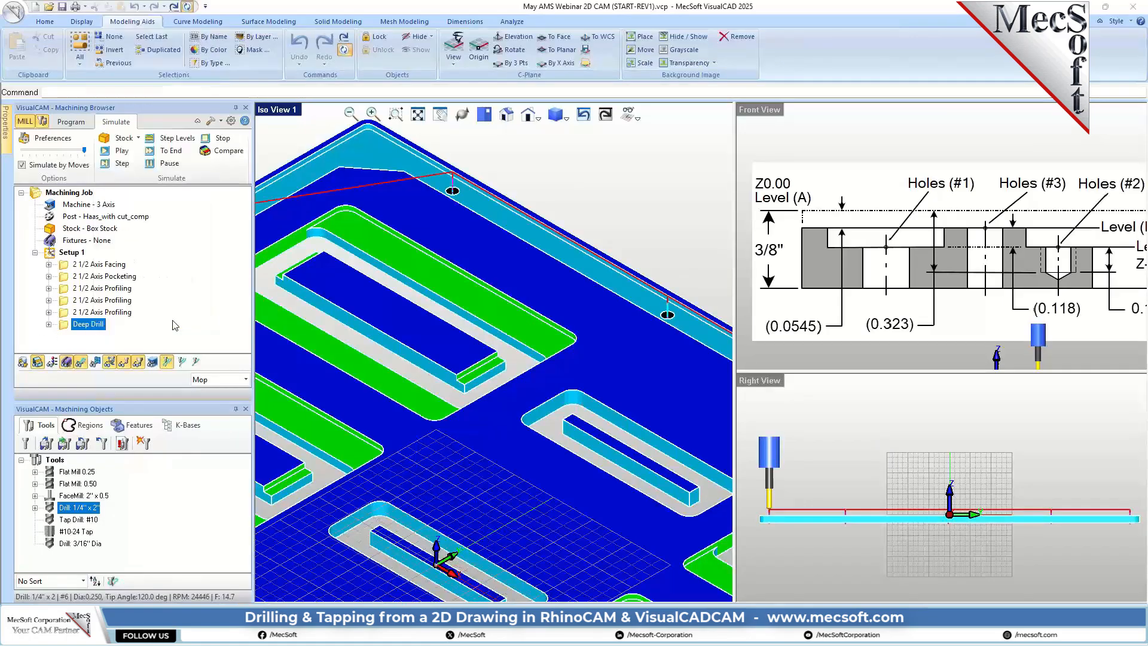
{"action": "left_click", "coordinate": [656, 253]}
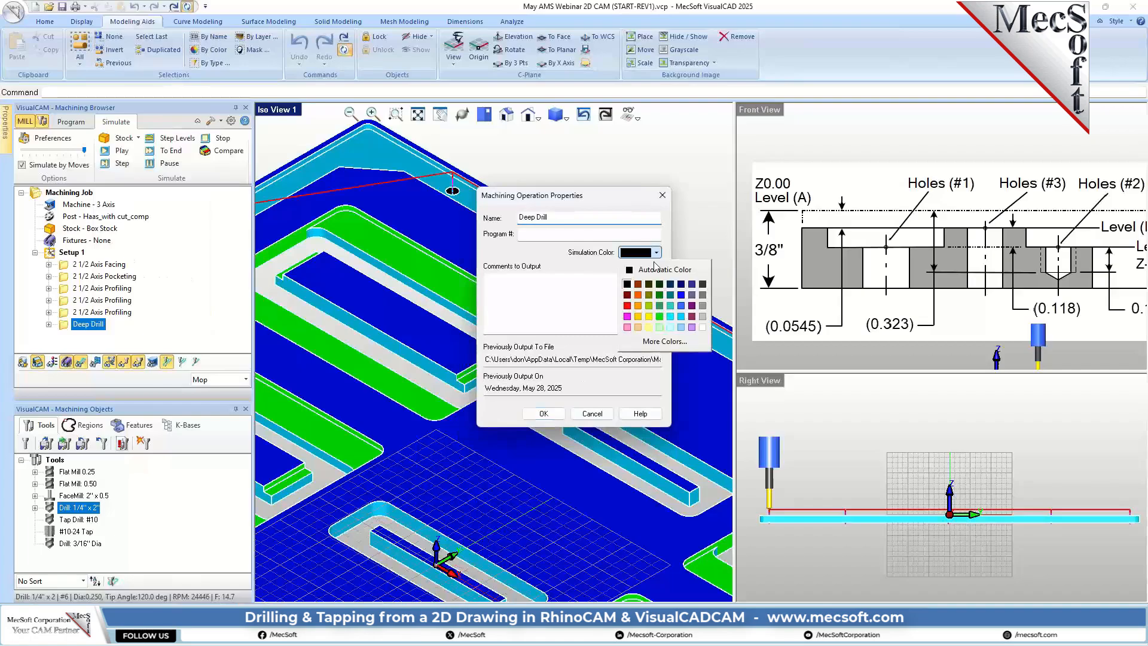
{"action": "left_click", "coordinate": [659, 315]}
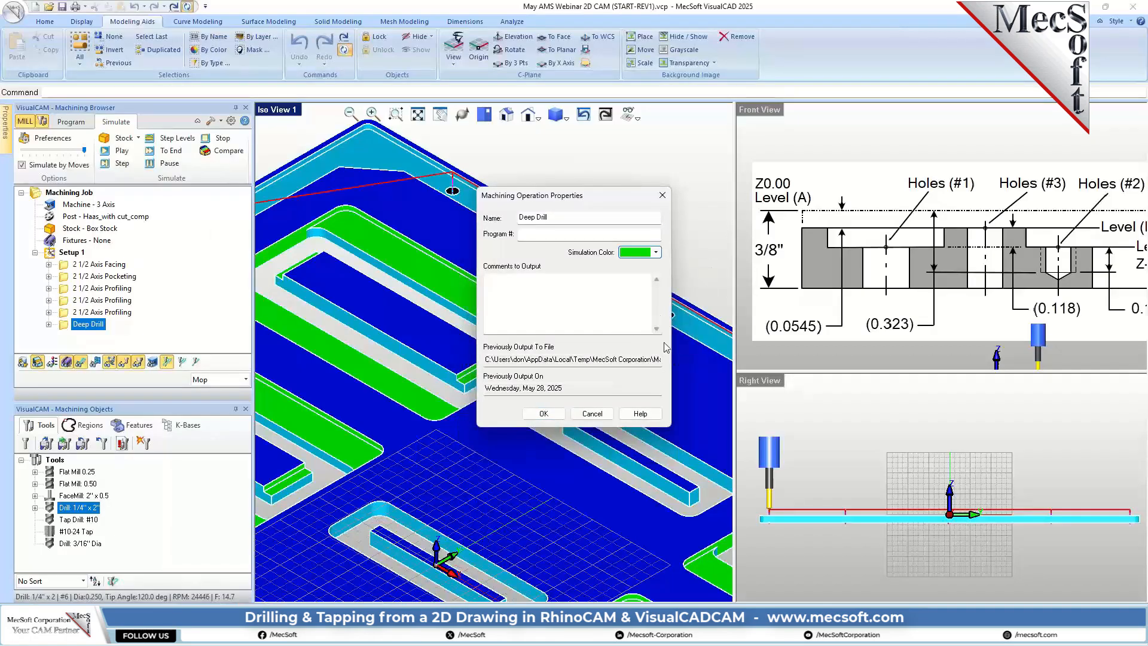
{"action": "left_click", "coordinate": [544, 413]}
Step: Examine the drilled holes along the border of the simulated stock up close, including from the front
{"action": "scroll", "coordinate": [595, 276], "scroll_direction": "up", "scroll_amount": 2}
{"action": "scroll", "coordinate": [595, 276], "scroll_direction": "up", "scroll_amount": 3}
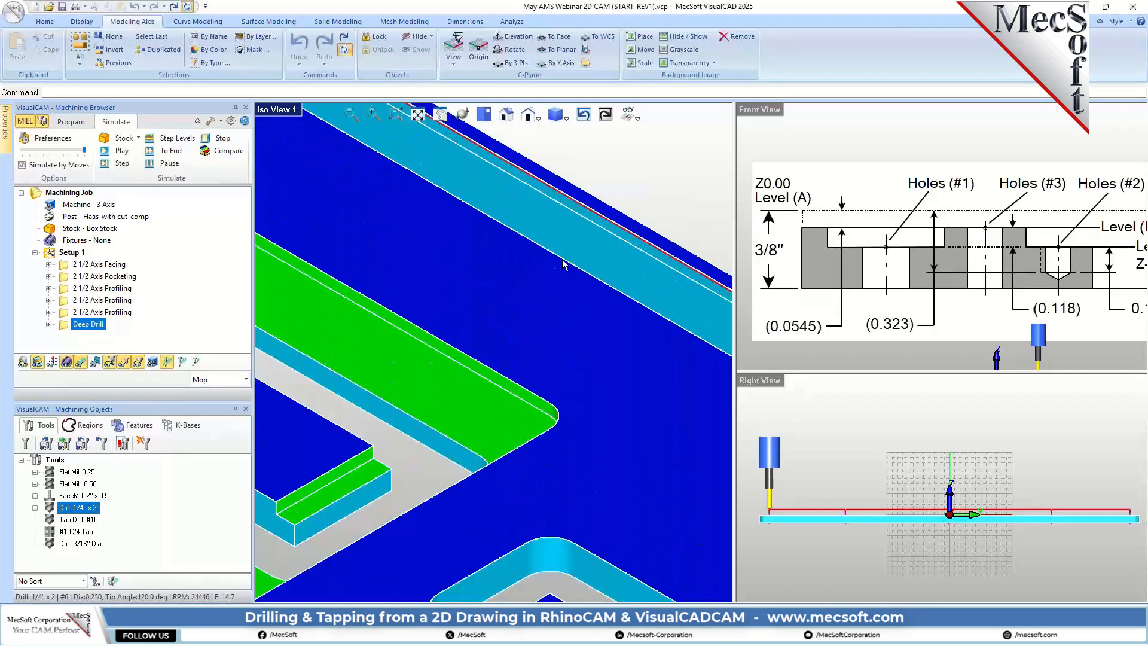
{"action": "scroll", "coordinate": [524, 266], "scroll_direction": "down", "scroll_amount": 4}
{"action": "middle_click_drag", "start_coordinate": [661, 281], "coordinate": [672, 307]}
{"action": "scroll", "coordinate": [673, 308], "scroll_direction": "up", "scroll_amount": 2}
{"action": "scroll", "coordinate": [524, 323], "scroll_direction": "down", "scroll_amount": 6}
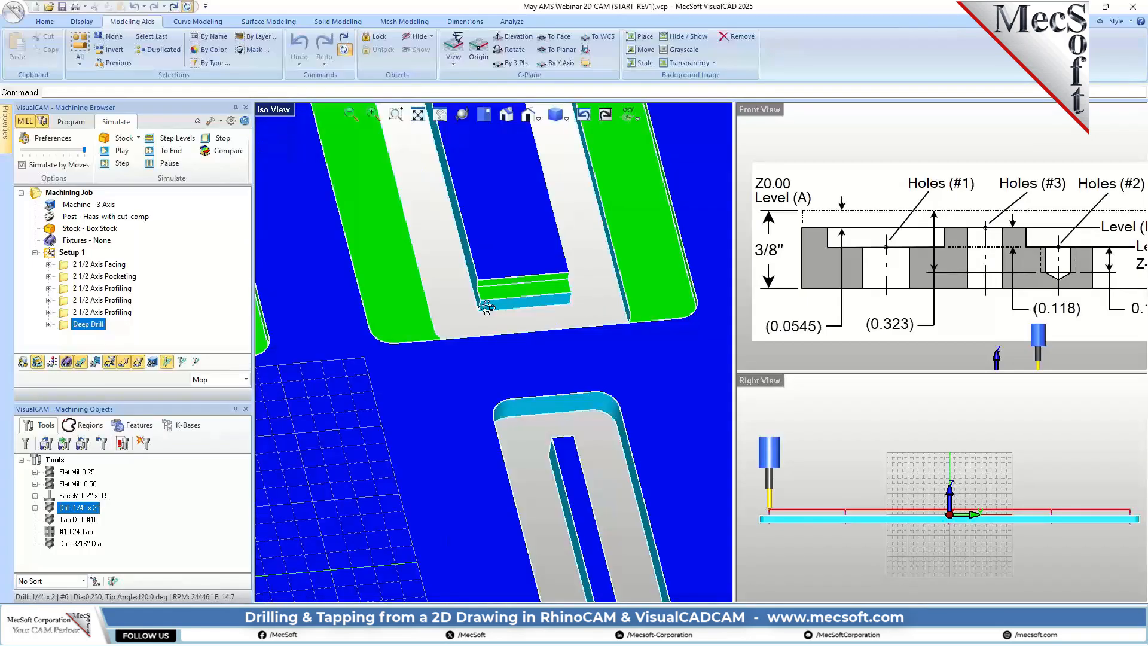
{"action": "scroll", "coordinate": [604, 447], "scroll_direction": "up", "scroll_amount": 5}
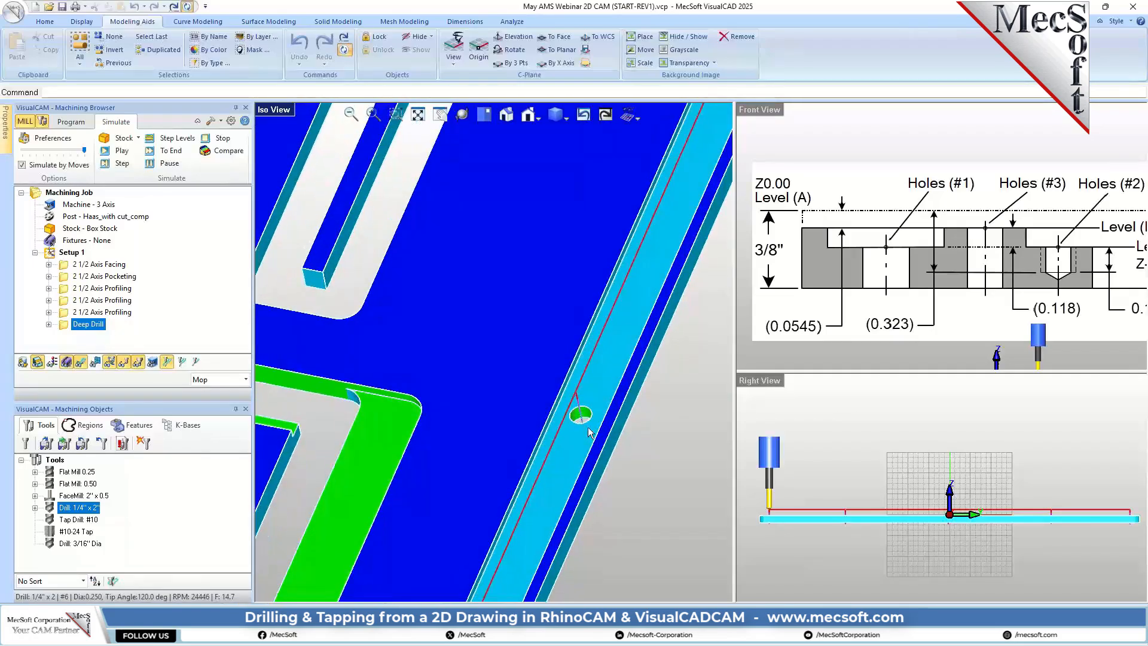
{"action": "scroll", "coordinate": [870, 299], "scroll_direction": "down", "scroll_amount": 1}
{"action": "scroll", "coordinate": [870, 297], "scroll_direction": "up", "scroll_amount": 6}
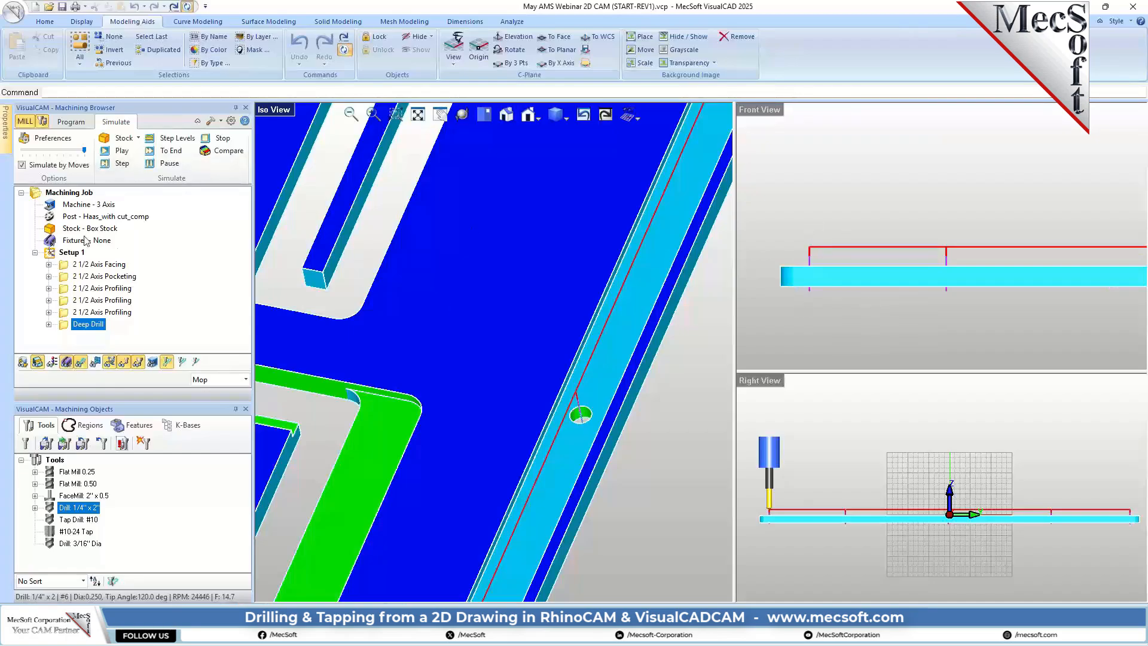
Step: Make the simulated stock model mostly transparent in the simulation preferences
{"action": "left_click", "coordinate": [71, 137]}
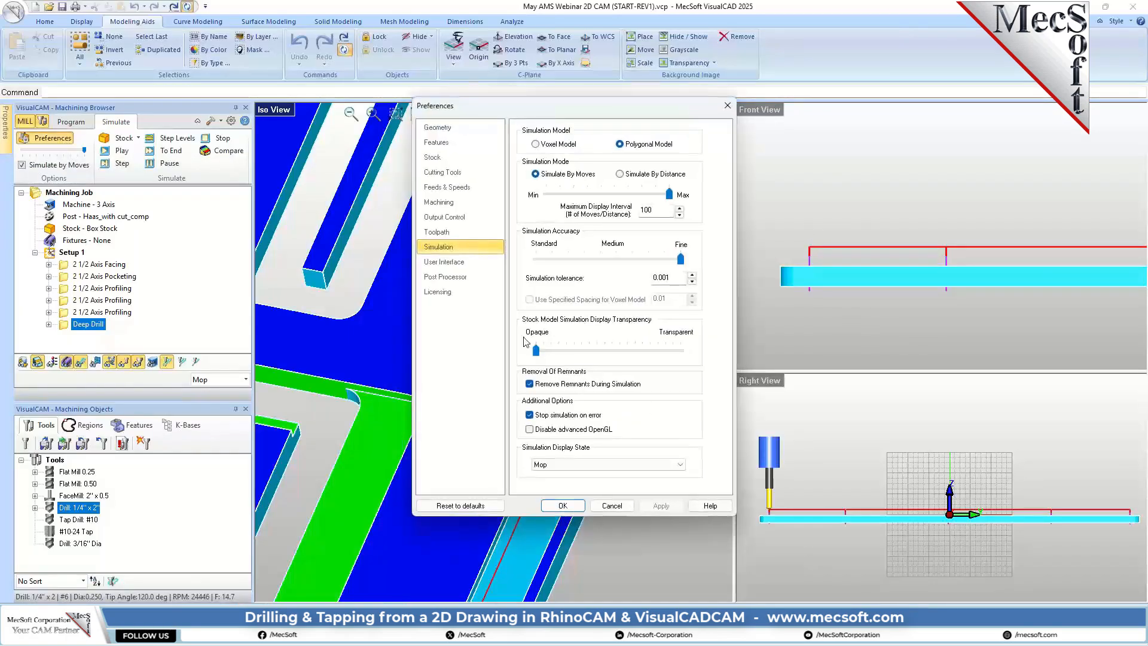
{"action": "left_click_drag", "start_coordinate": [535, 351], "coordinate": [645, 352]}
{"action": "left_click", "coordinate": [562, 505]}
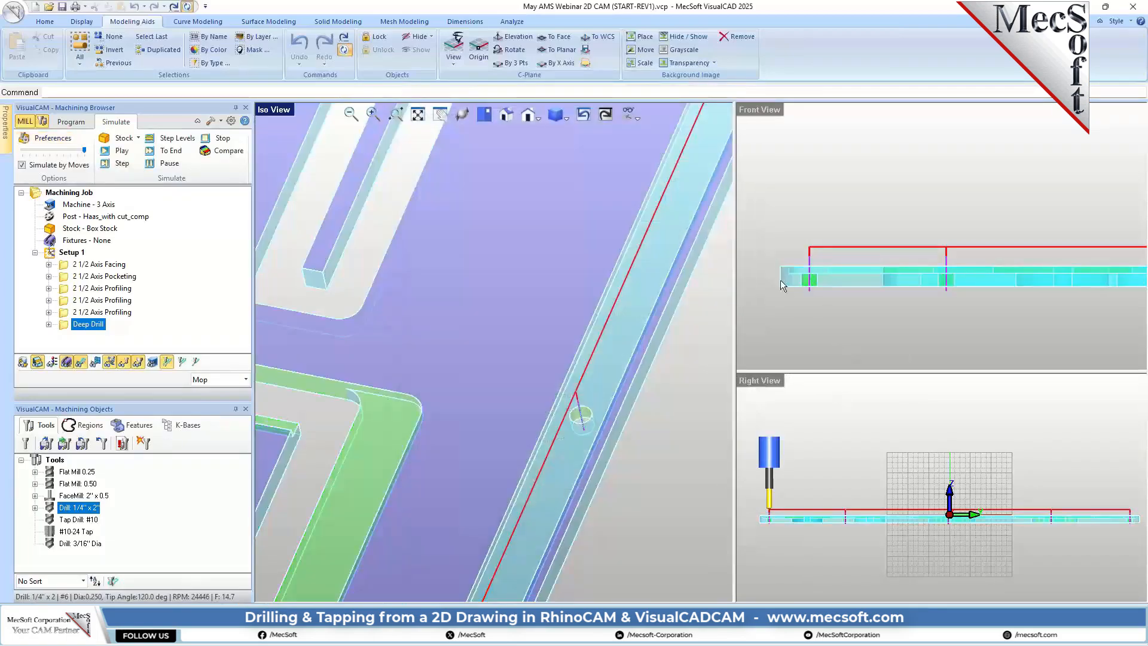
Step: Compare the depth of the drilled border hole in the front view with Holes (#1) on the reference section drawing
{"action": "scroll", "coordinate": [784, 280], "scroll_direction": "up", "scroll_amount": 3}
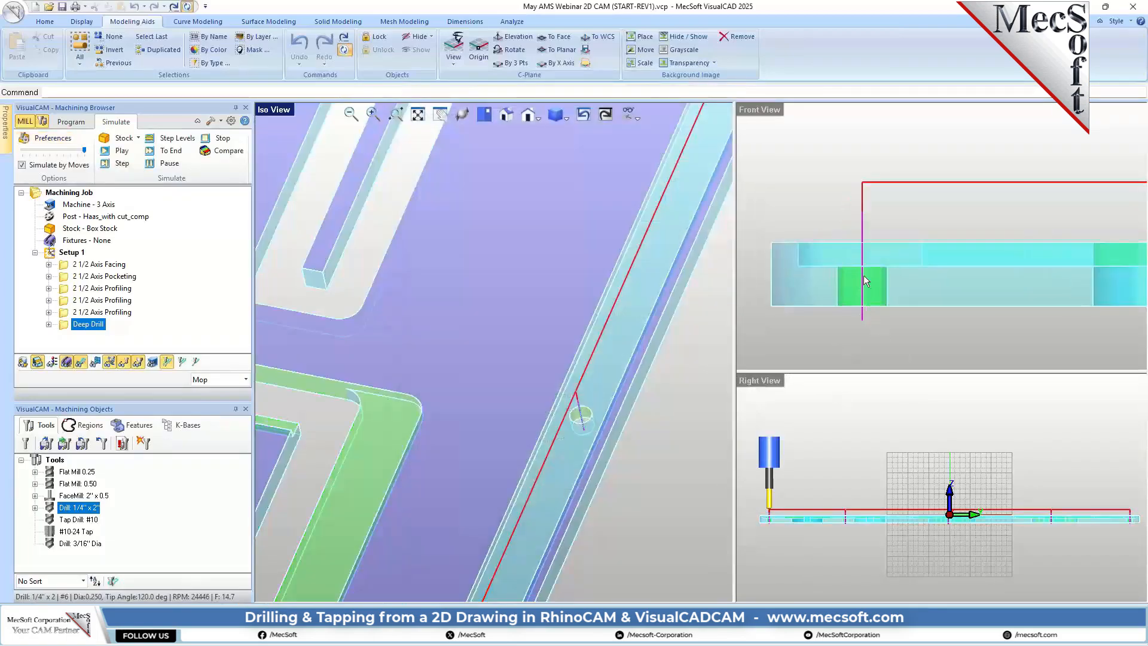
{"action": "scroll", "coordinate": [813, 333], "scroll_direction": "down", "scroll_amount": 5}
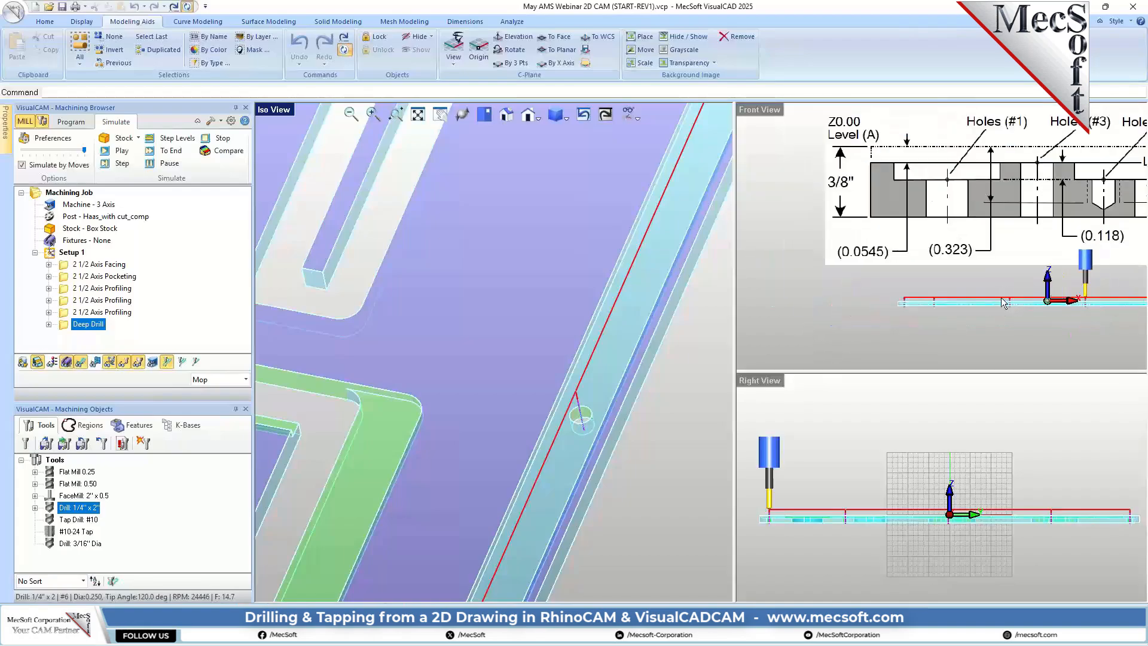
{"action": "scroll", "coordinate": [932, 221], "scroll_direction": "up", "scroll_amount": 4}
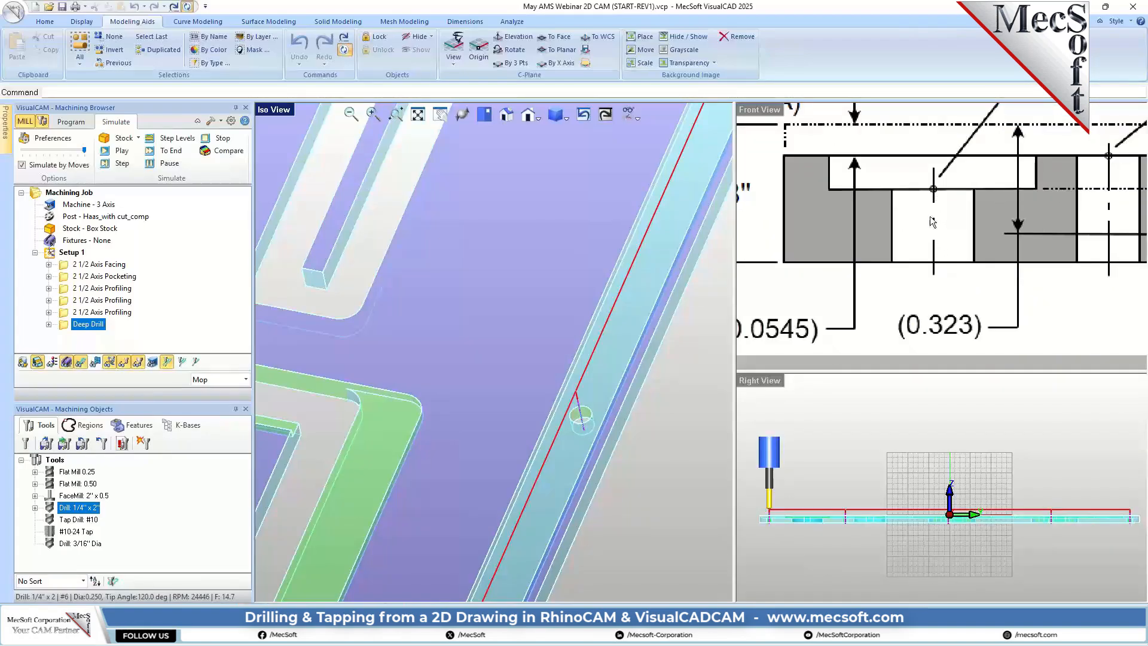
{"action": "scroll", "coordinate": [883, 196], "scroll_direction": "down", "scroll_amount": 5}
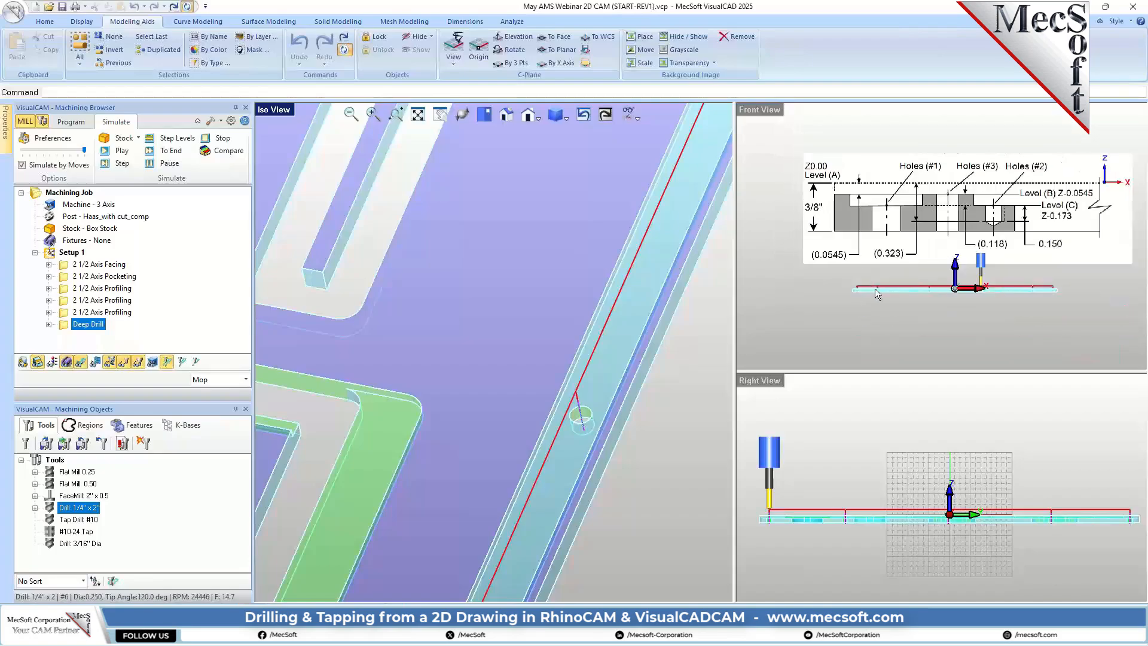
{"action": "scroll", "coordinate": [874, 288], "scroll_direction": "up", "scroll_amount": 4}
{"action": "scroll", "coordinate": [855, 287], "scroll_direction": "up", "scroll_amount": 6}
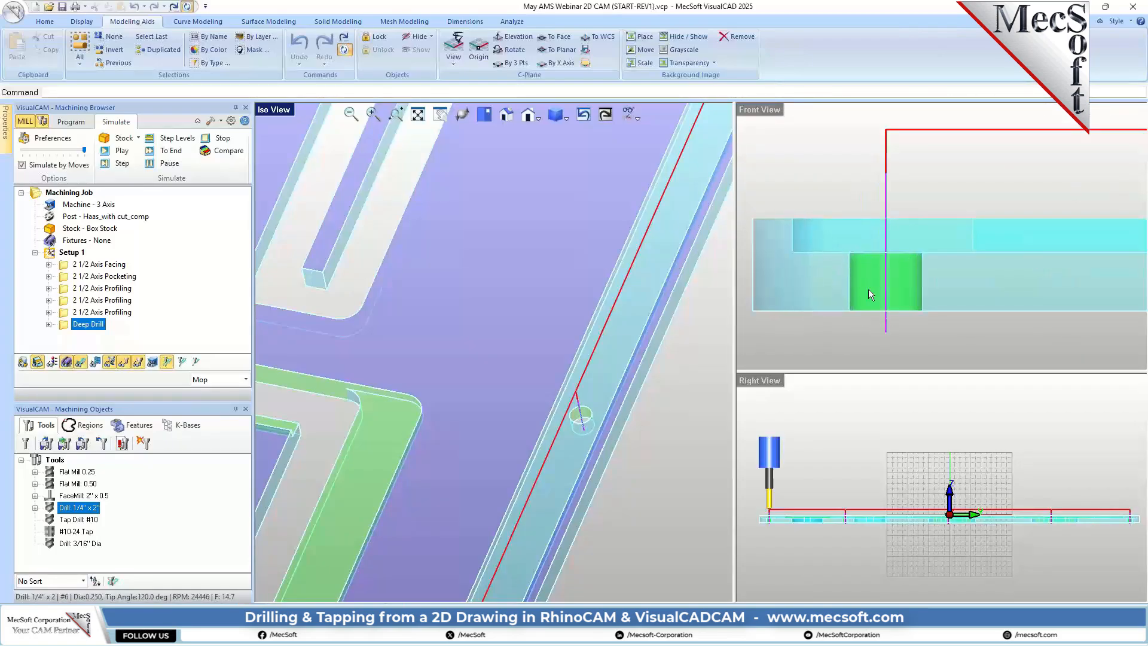
{"action": "scroll", "coordinate": [868, 289], "scroll_direction": "down", "scroll_amount": 4}
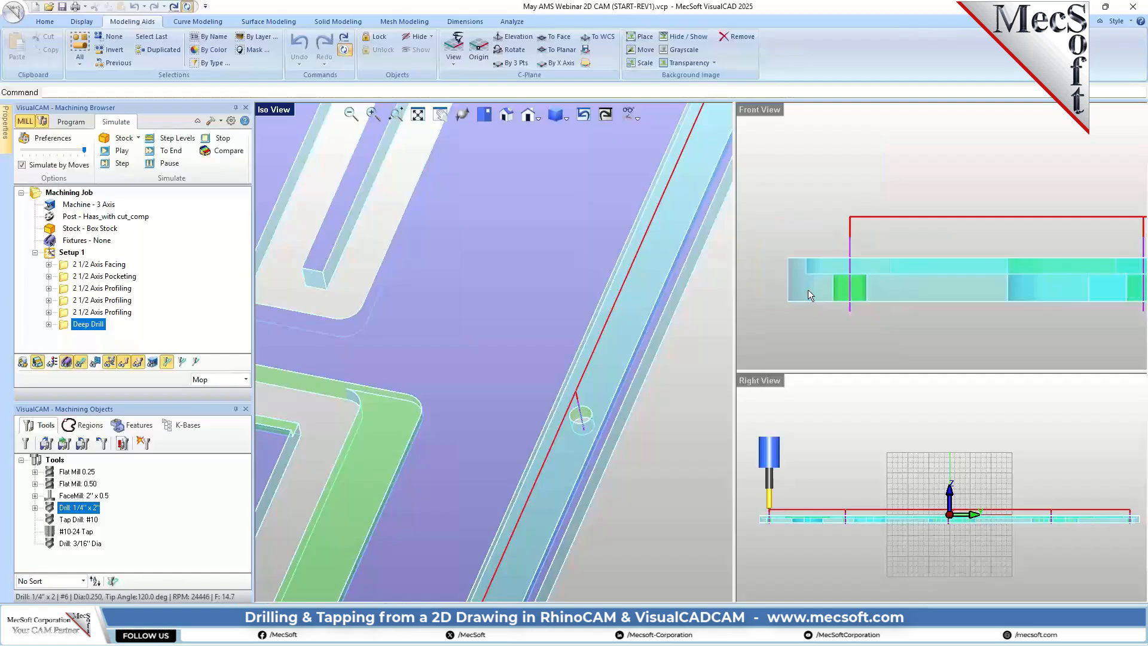
Step: Restore the top view of the part and return from simulation to programming machining operations
{"action": "left_click", "coordinate": [484, 114]}
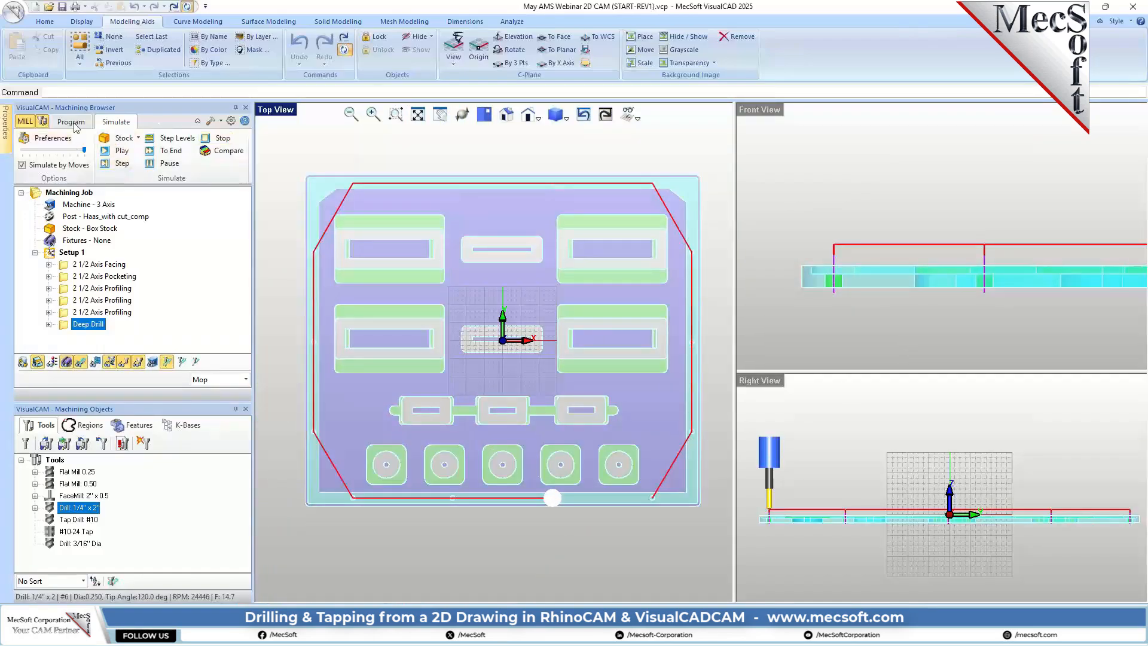
{"action": "left_click", "coordinate": [72, 123]}
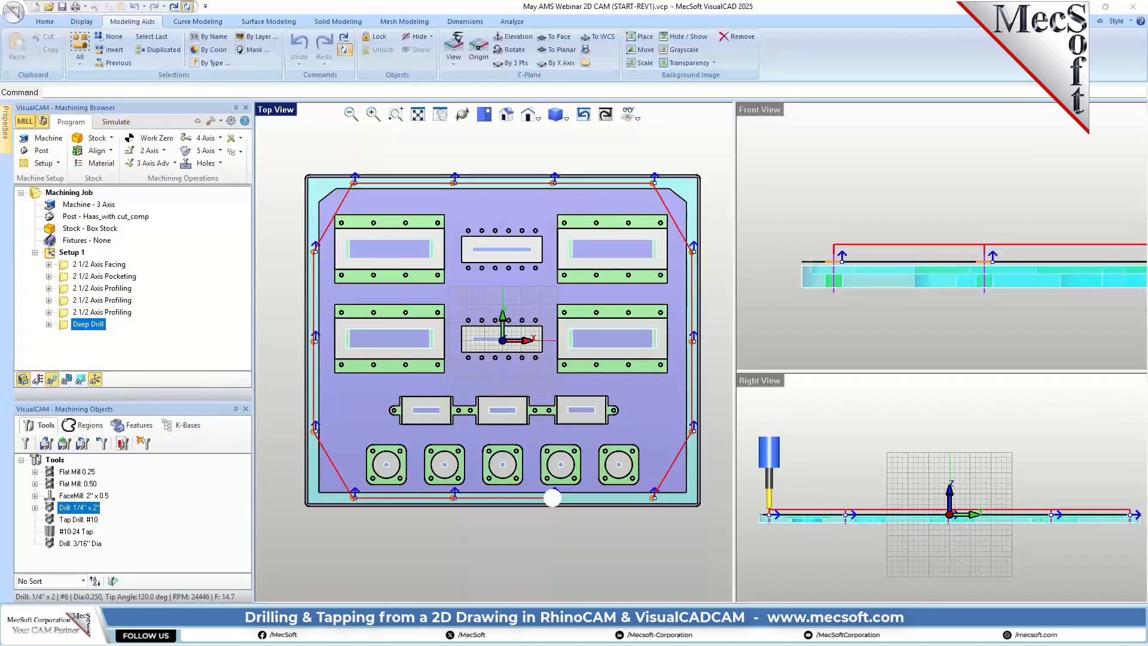
Step: Start a new drilling operation and assign the second predefined machining region set as its holes
{"action": "left_click", "coordinate": [190, 164]}
{"action": "left_click", "coordinate": [200, 186]}
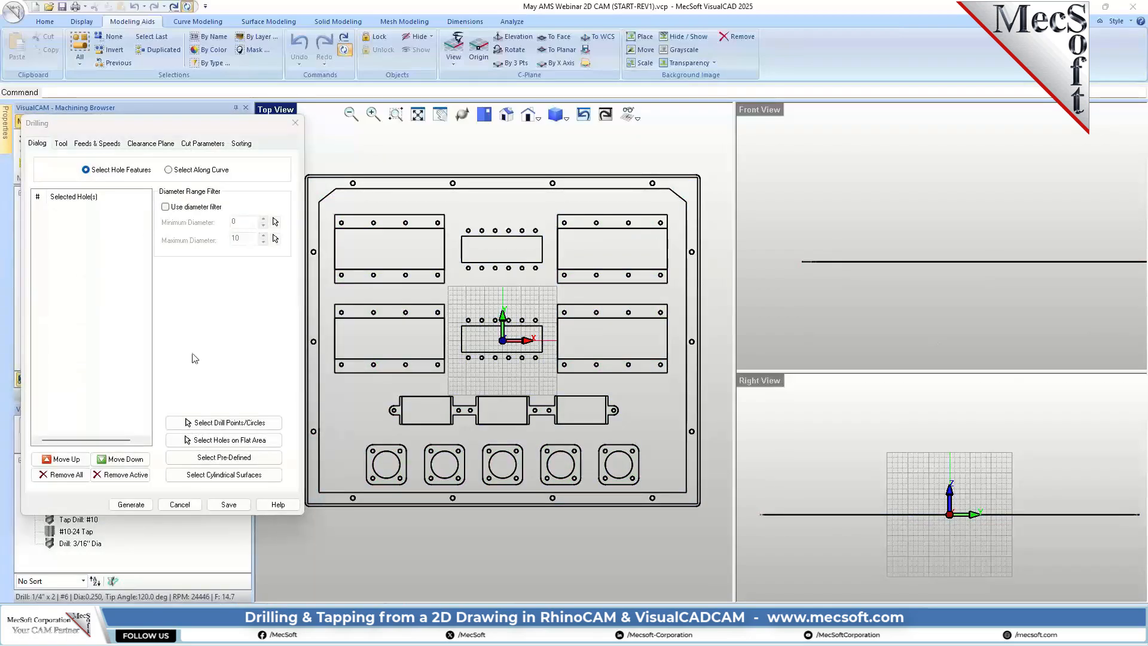
{"action": "left_click", "coordinate": [224, 456]}
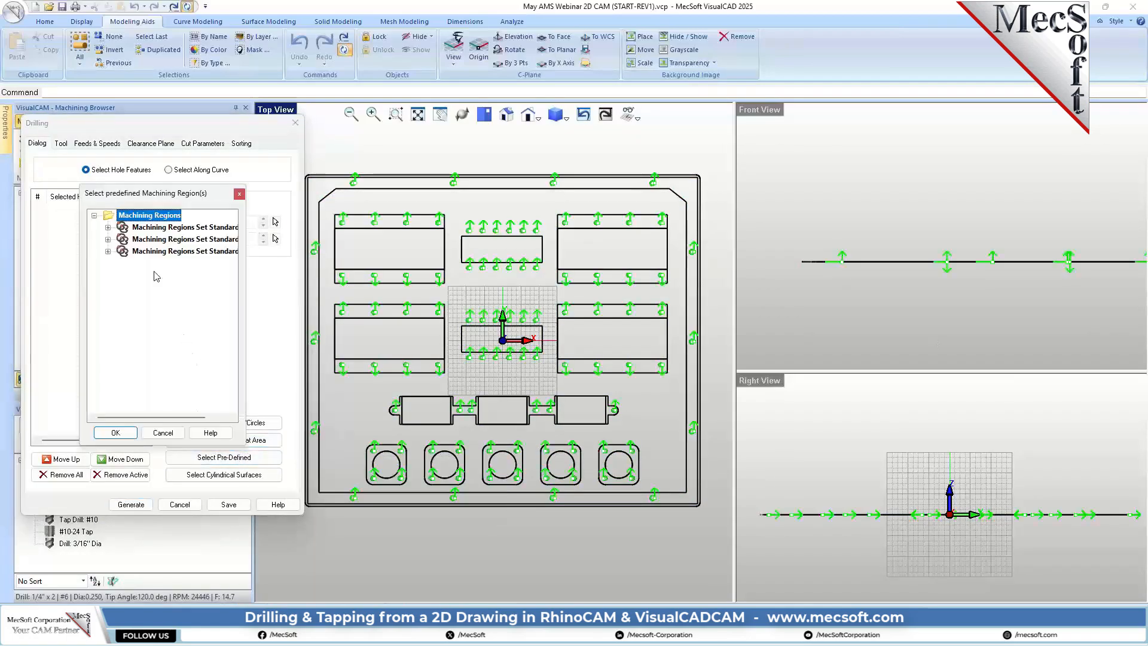
{"action": "left_click", "coordinate": [176, 239]}
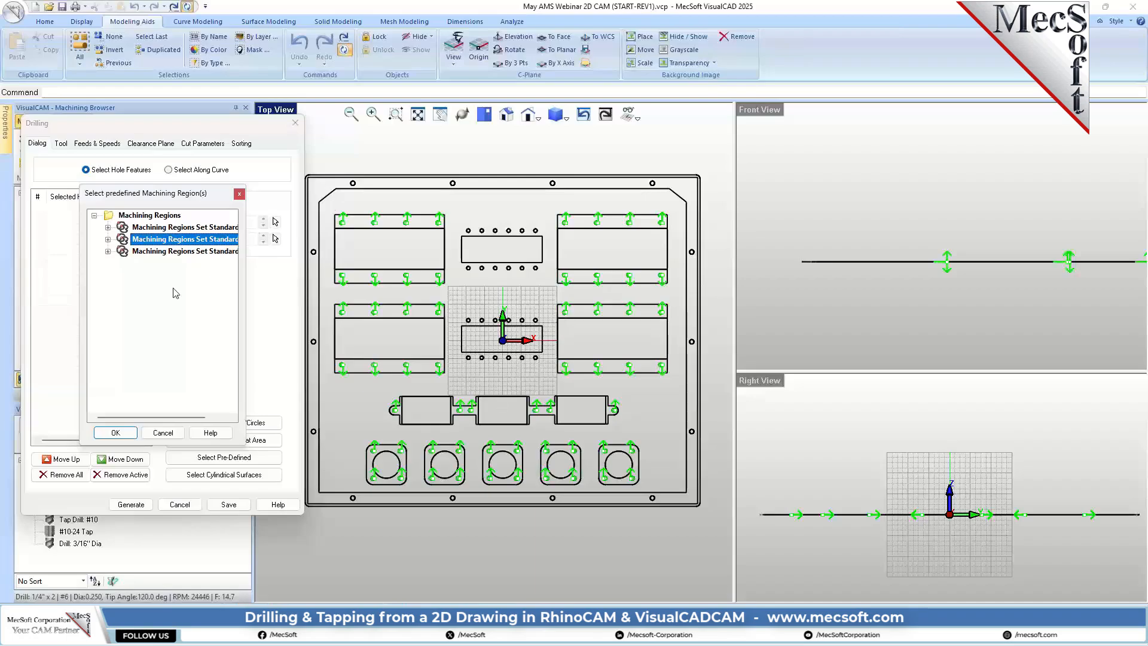
{"action": "left_click", "coordinate": [115, 432]}
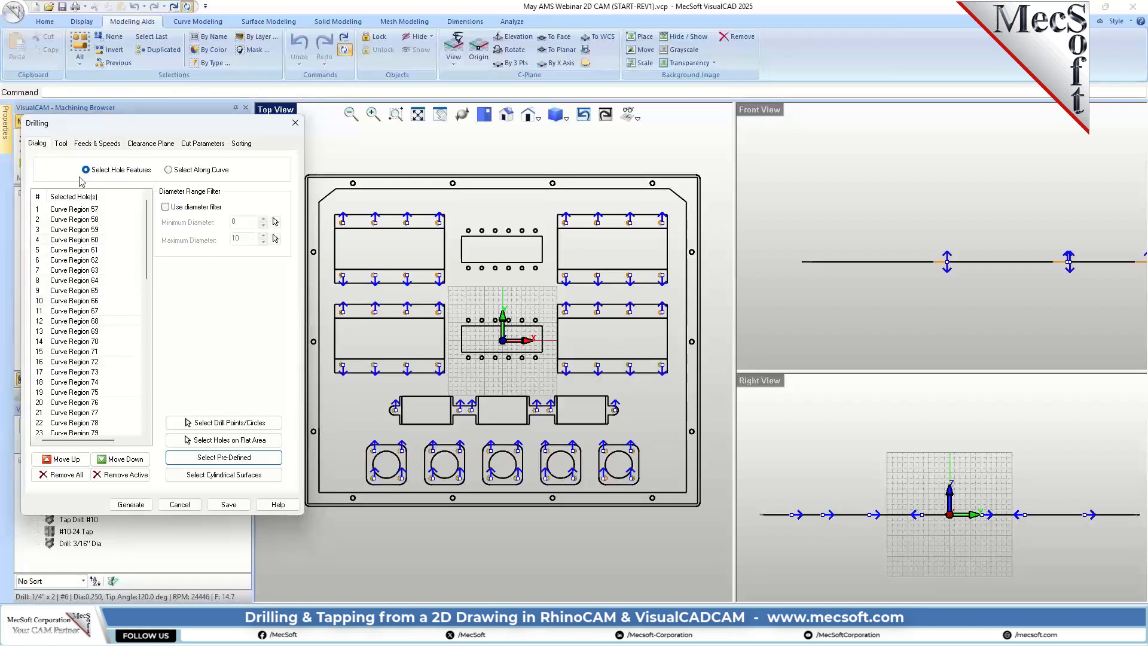
Step: Choose Tap Drill: #10 as the tool and set the drill type to Deep Drill
{"action": "left_click", "coordinate": [62, 144]}
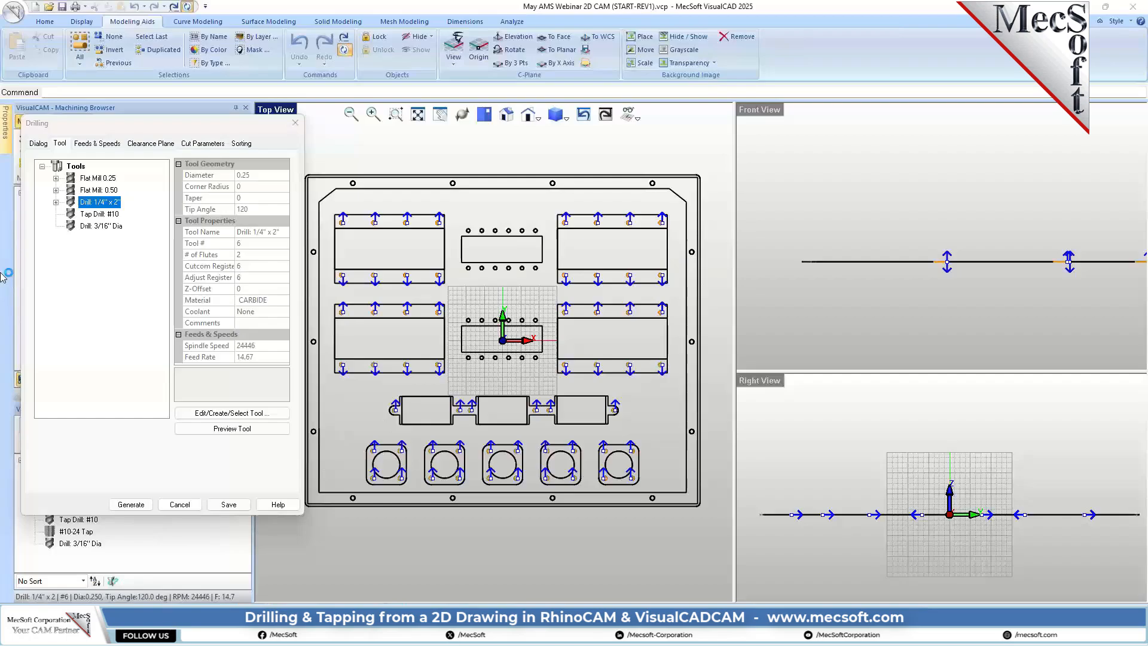
{"action": "left_click", "coordinate": [83, 215]}
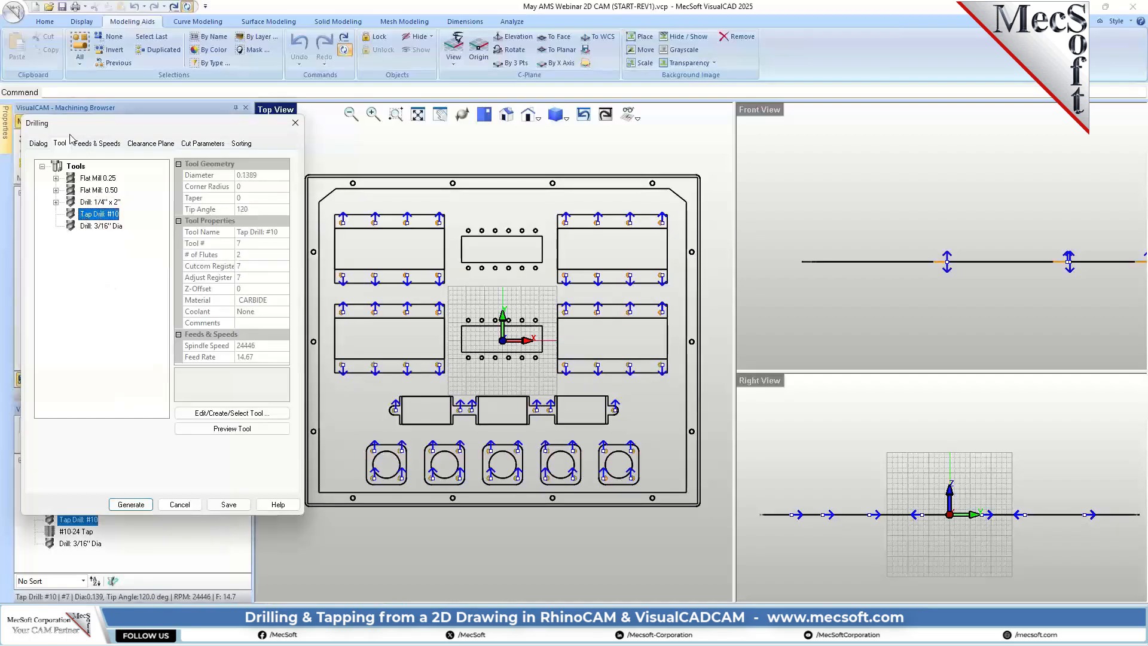
{"action": "left_click", "coordinate": [97, 144]}
{"action": "left_click", "coordinate": [149, 145]}
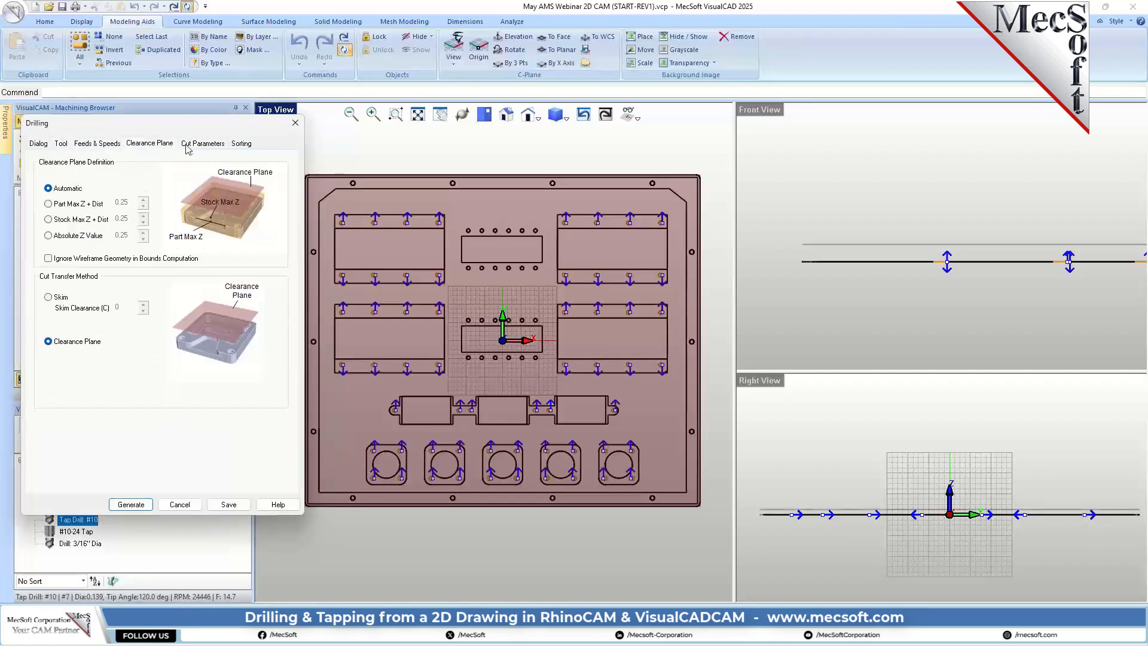
{"action": "left_click", "coordinate": [193, 145]}
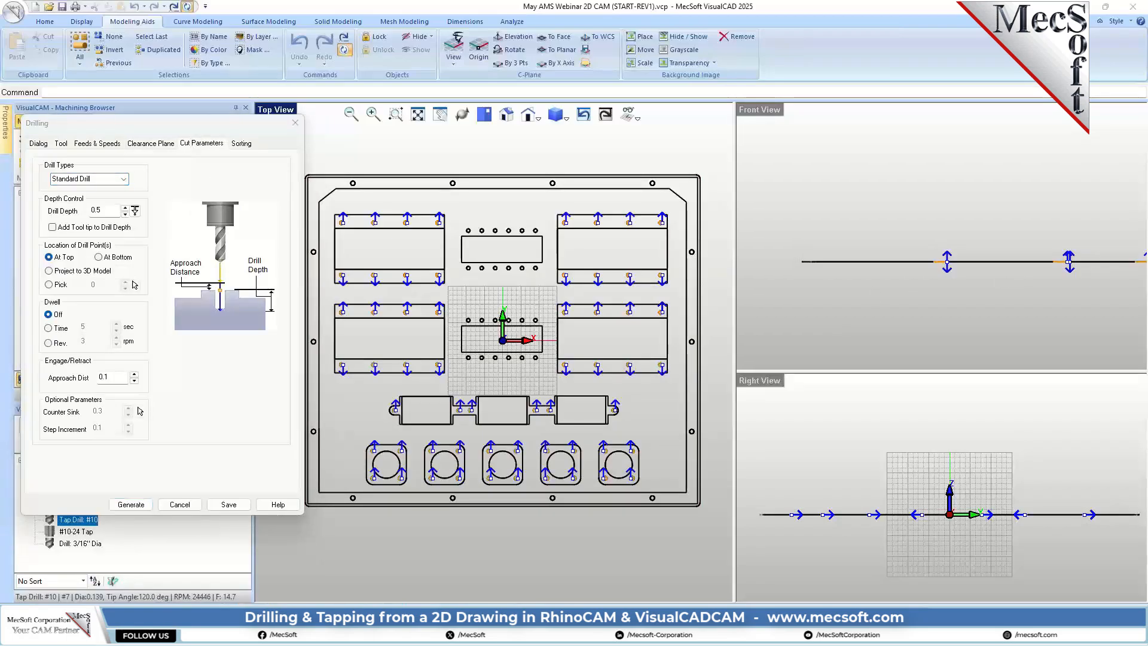
{"action": "left_click", "coordinate": [89, 178]}
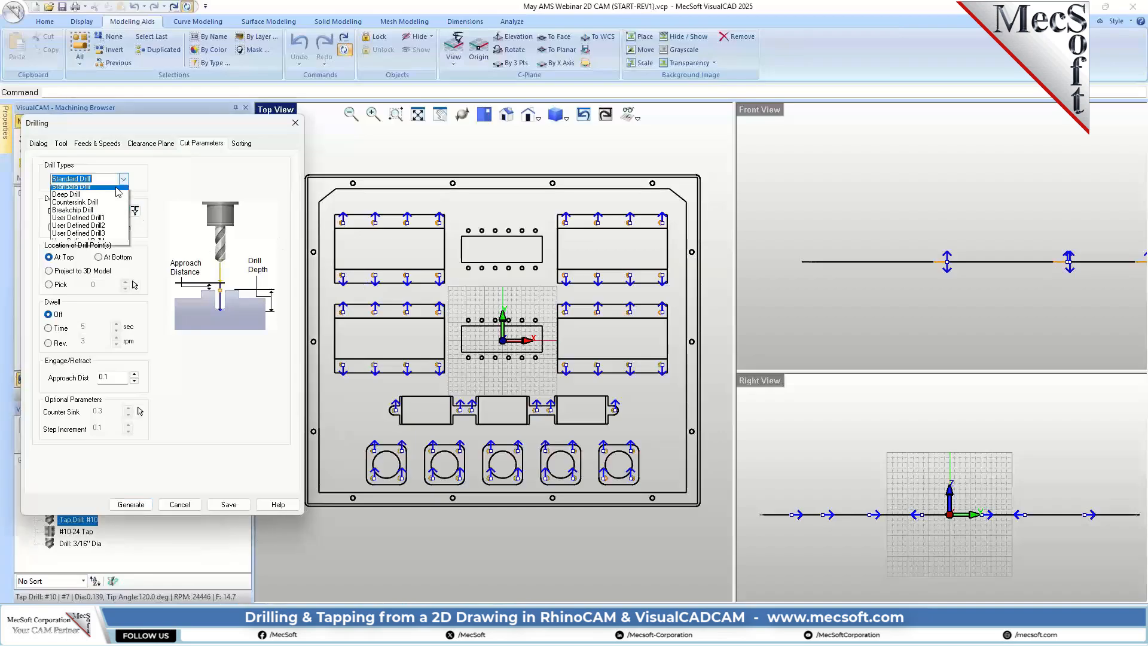
{"action": "left_click", "coordinate": [82, 205]}
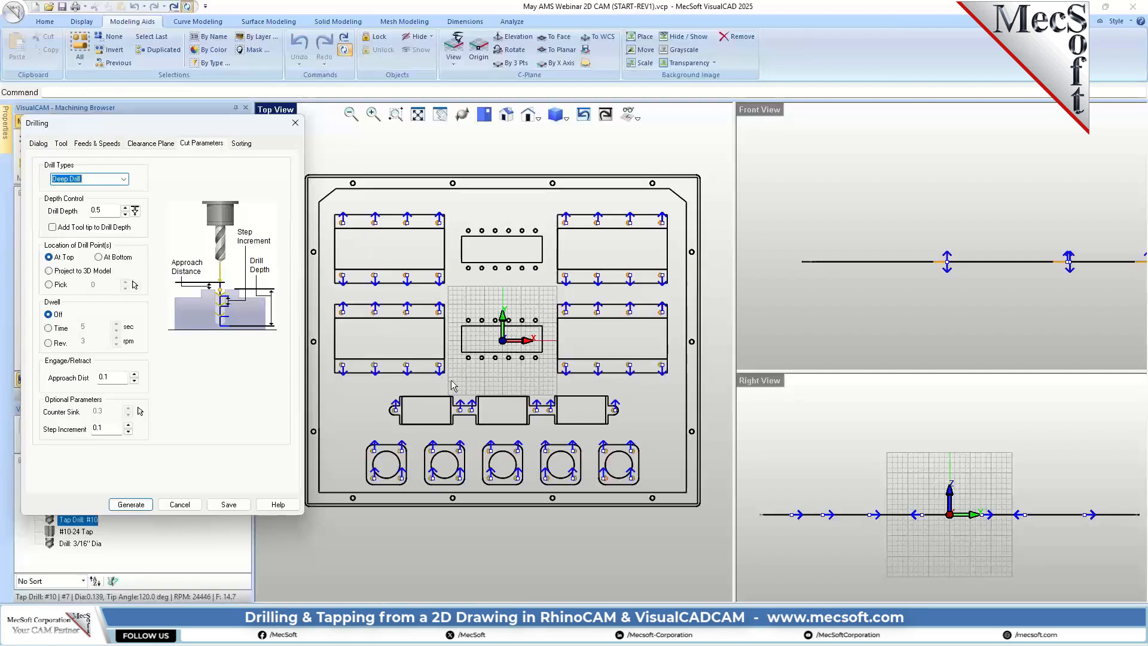
Step: Set the drill point location to a picked Z of -0.173, matching Level (C) on the reference section drawing
{"action": "scroll", "coordinate": [598, 409], "scroll_direction": "down", "scroll_amount": 1}
{"action": "scroll", "coordinate": [836, 283], "scroll_direction": "down", "scroll_amount": 6}
{"action": "left_click", "coordinate": [831, 298]}
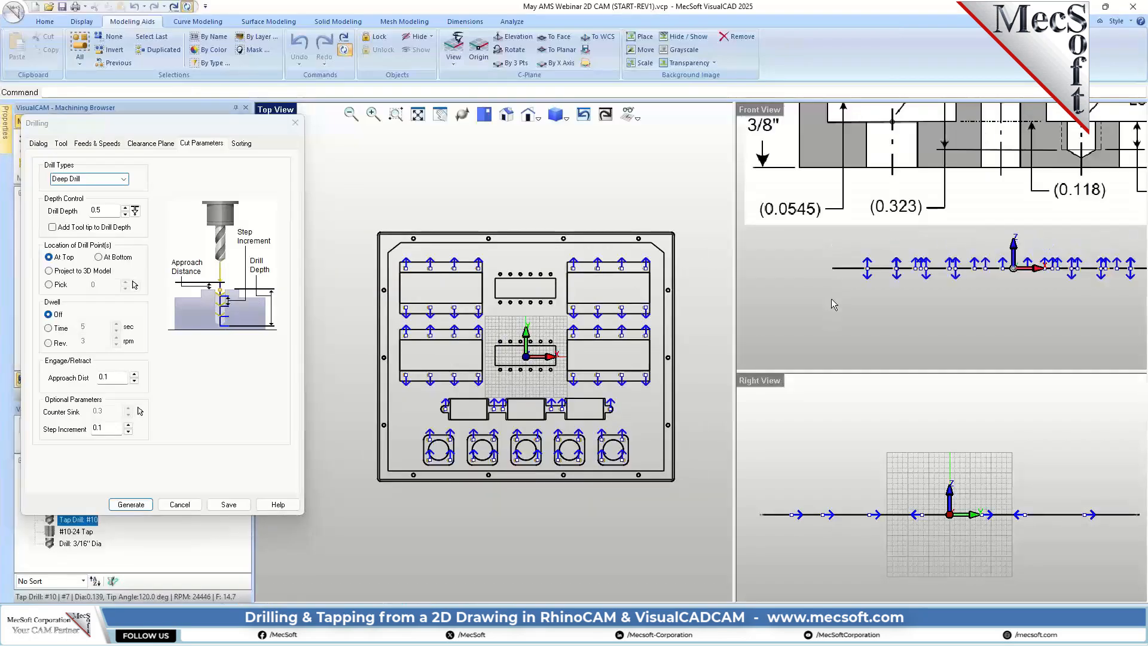
{"action": "scroll", "coordinate": [831, 299], "scroll_direction": "down", "scroll_amount": 2}
{"action": "scroll", "coordinate": [985, 203], "scroll_direction": "up", "scroll_amount": 1}
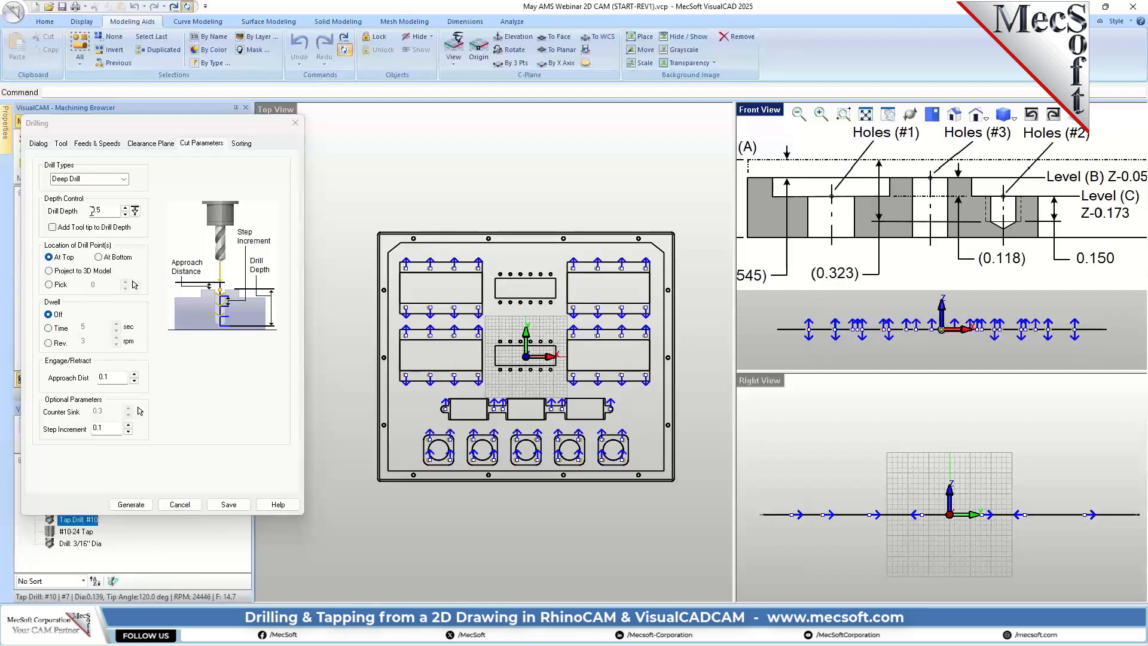
{"action": "left_click", "coordinate": [110, 211]}
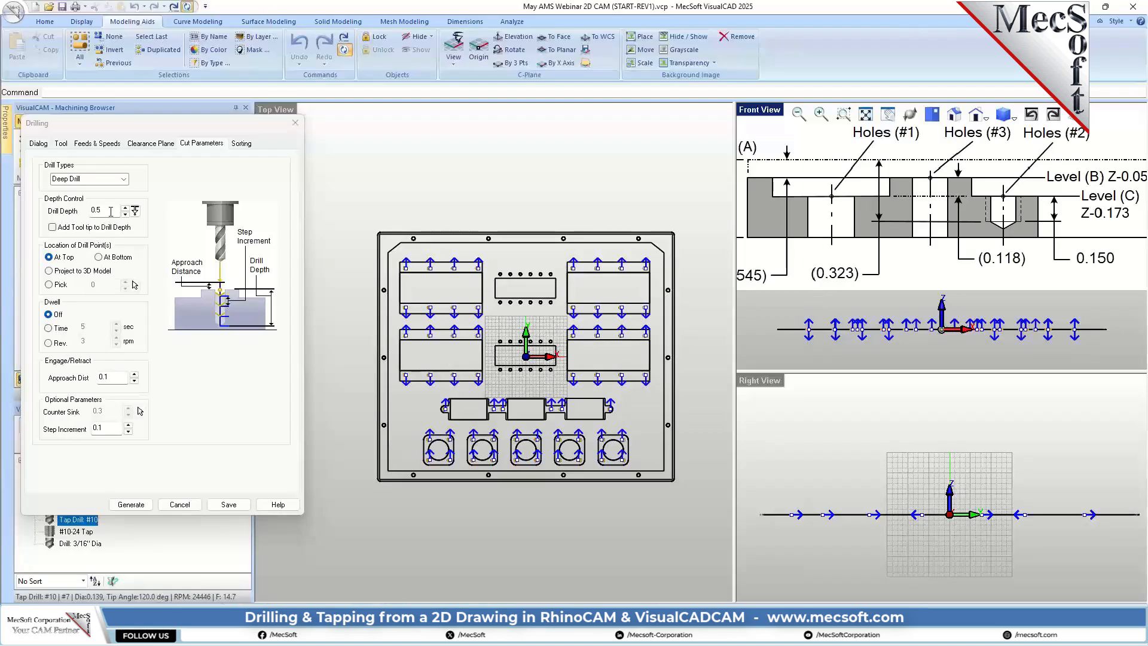
{"action": "left_click", "coordinate": [49, 284]}
{"action": "left_click", "coordinate": [109, 286]}
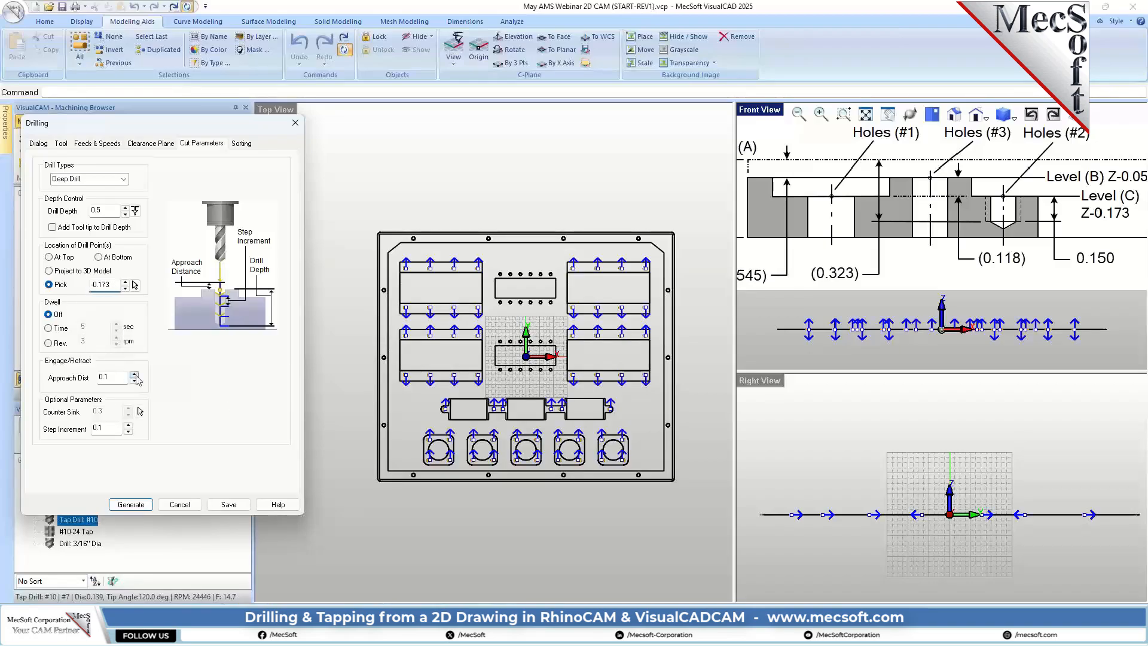
Step: Set the drill depth of the deep drilling operation to 0.15
{"action": "left_click", "coordinate": [105, 213]}
{"action": "key", "text": "BackSpace"}
{"action": "key", "text": "BackSpace"}
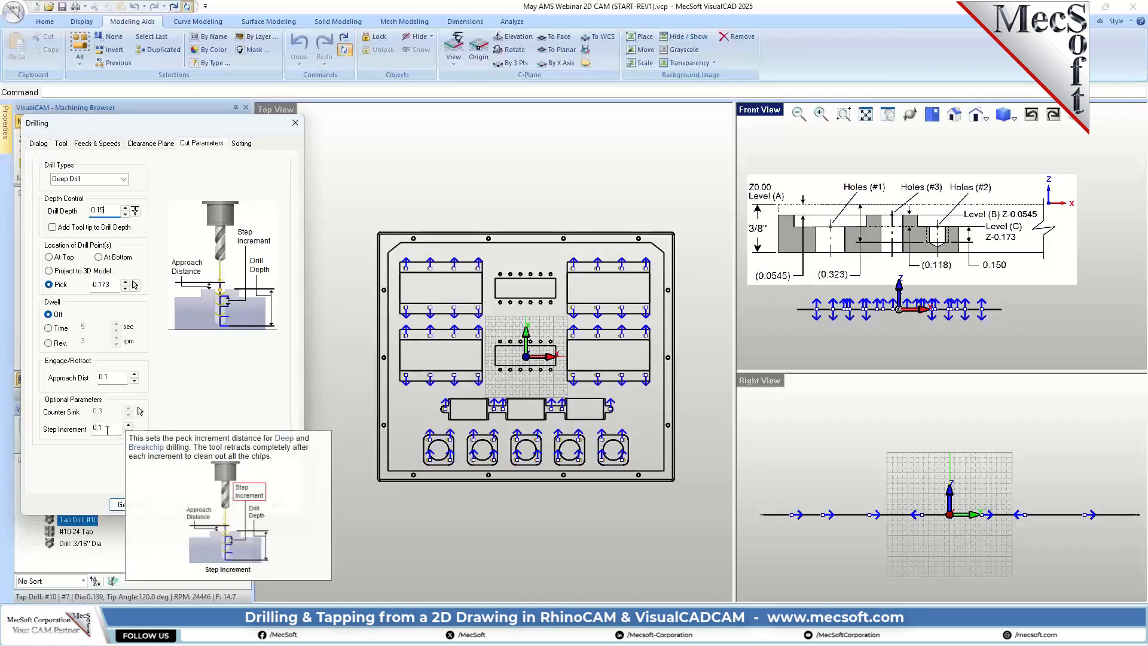
Step: Order the holes by minimum distance sort and generate the deep drill toolpath
{"action": "left_click", "coordinate": [242, 144]}
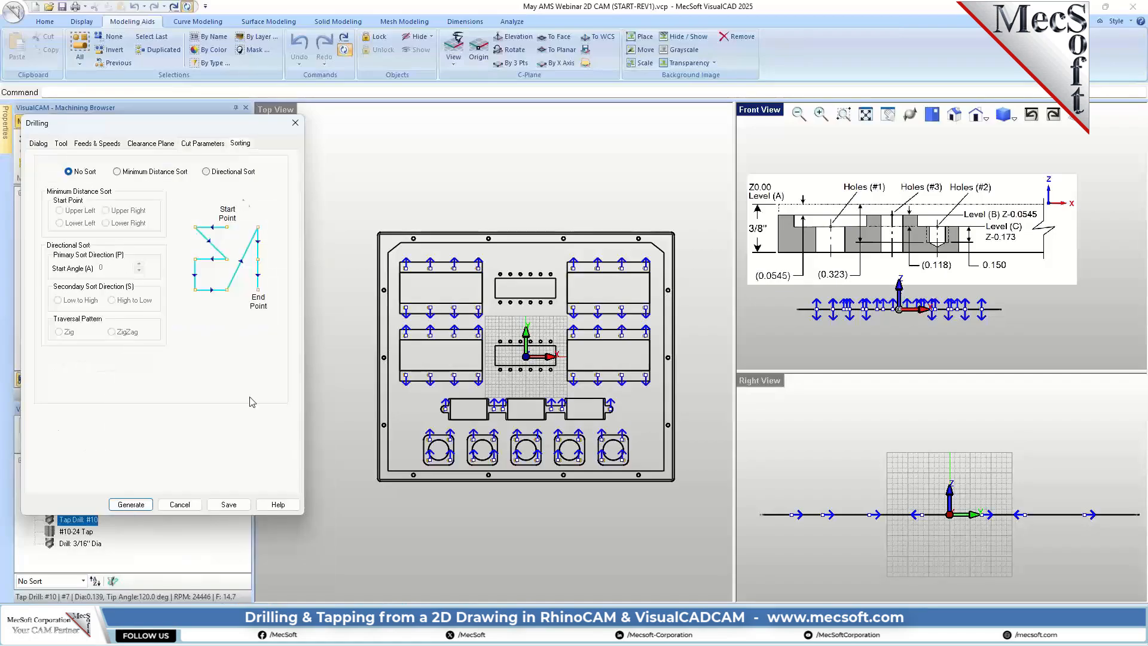
{"action": "left_click", "coordinate": [118, 171]}
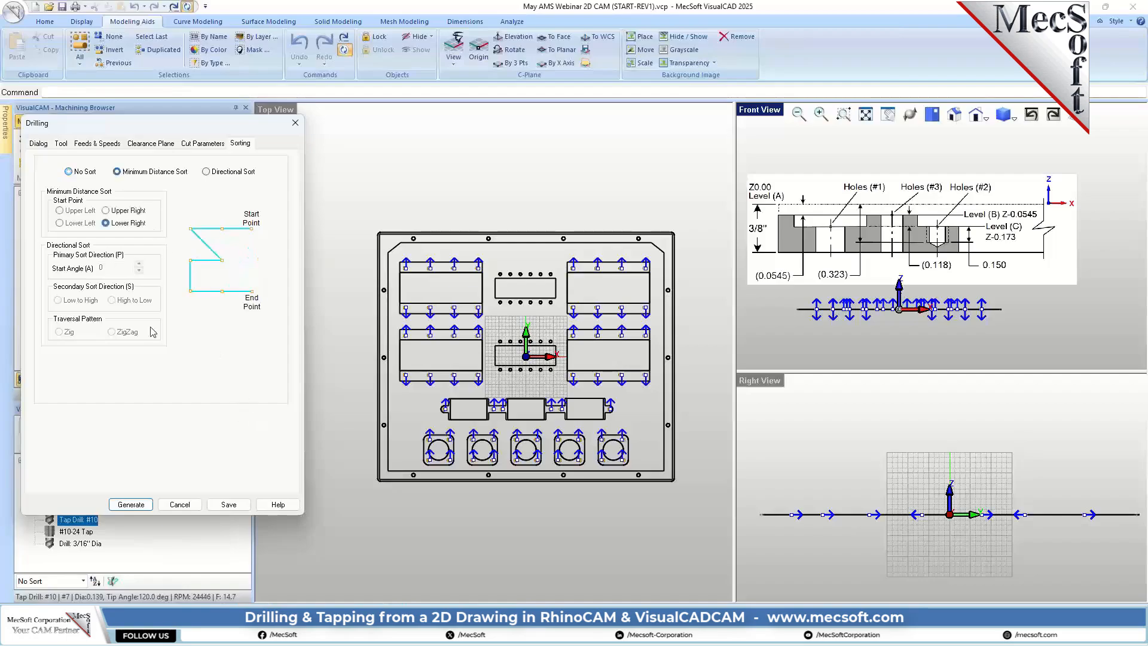
{"action": "left_click", "coordinate": [135, 505]}
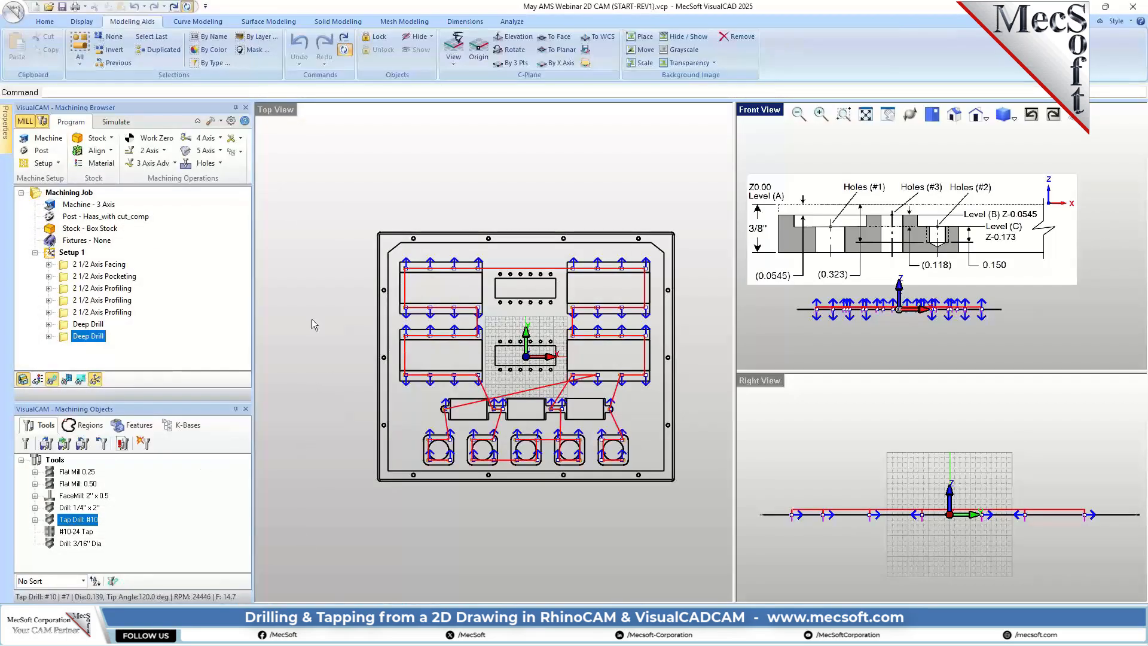
Step: Simulate the new Deep Drill operation and make the simulated stock model opaque in the simulation preferences
{"action": "left_click", "coordinate": [115, 121]}
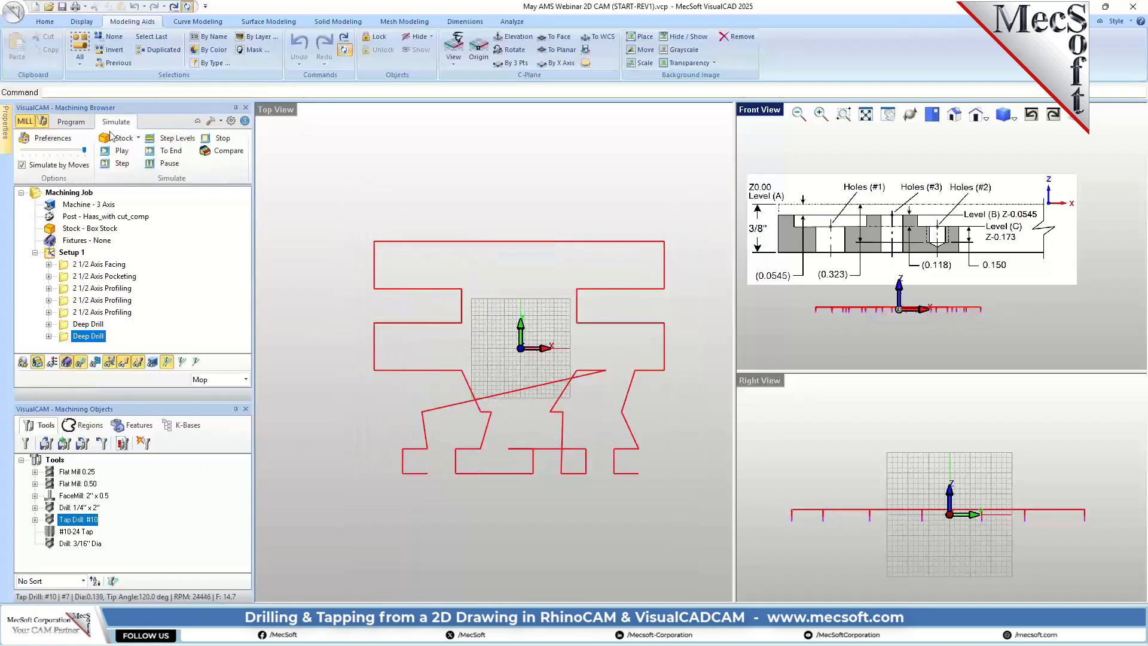
{"action": "left_click", "coordinate": [120, 150]}
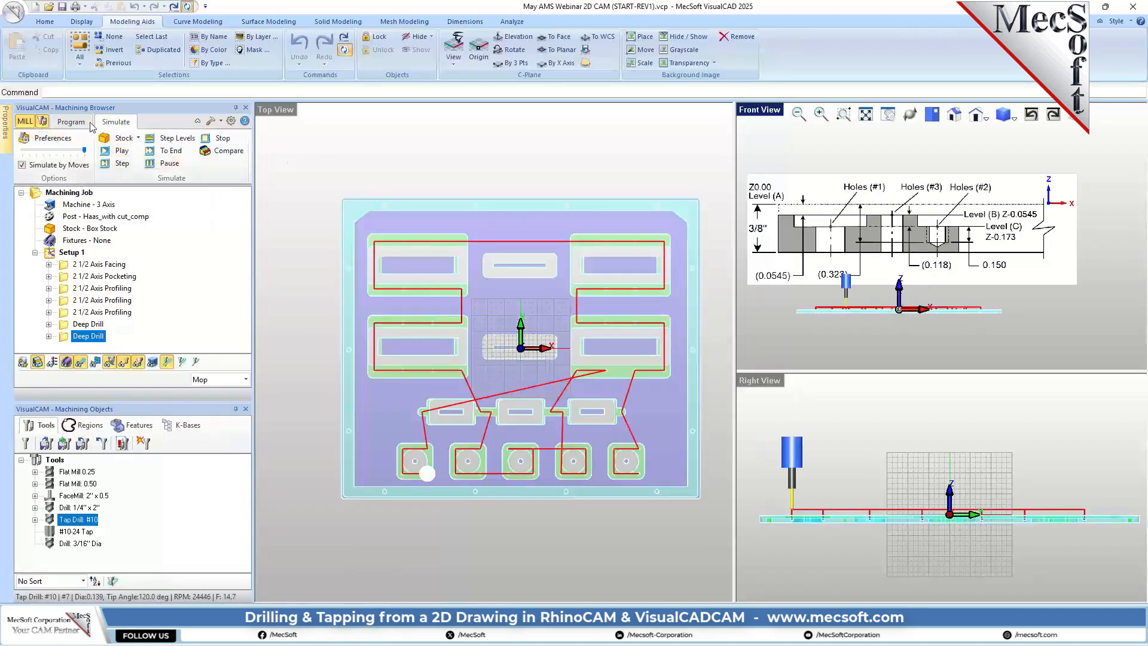
{"action": "left_click", "coordinate": [54, 138]}
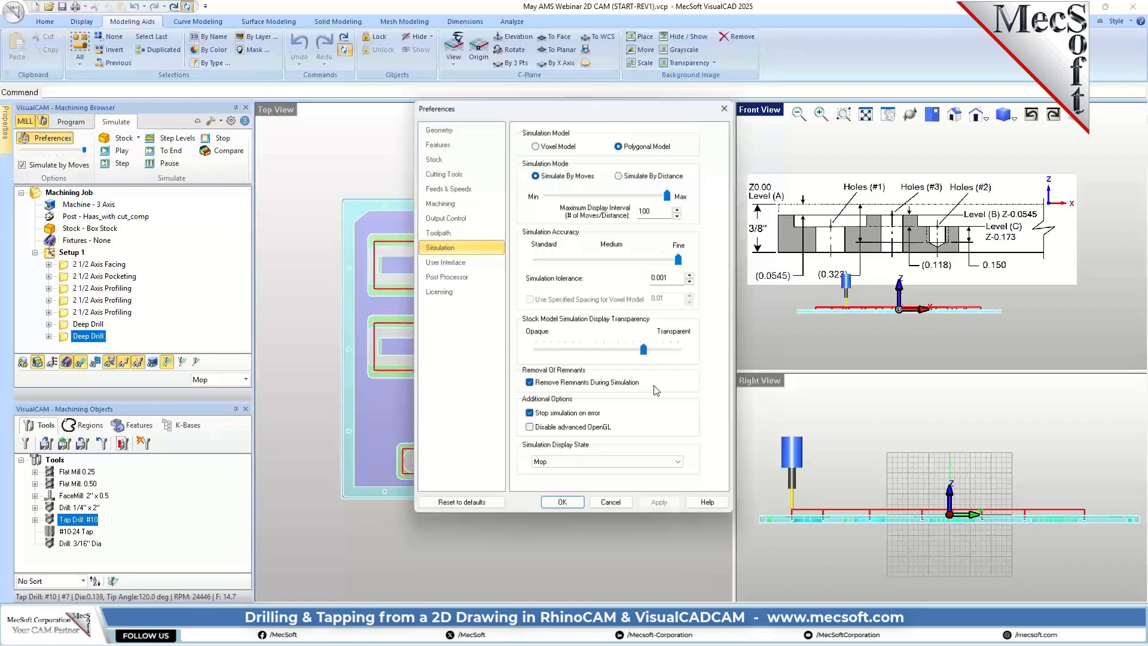
{"action": "left_click", "coordinate": [559, 506]}
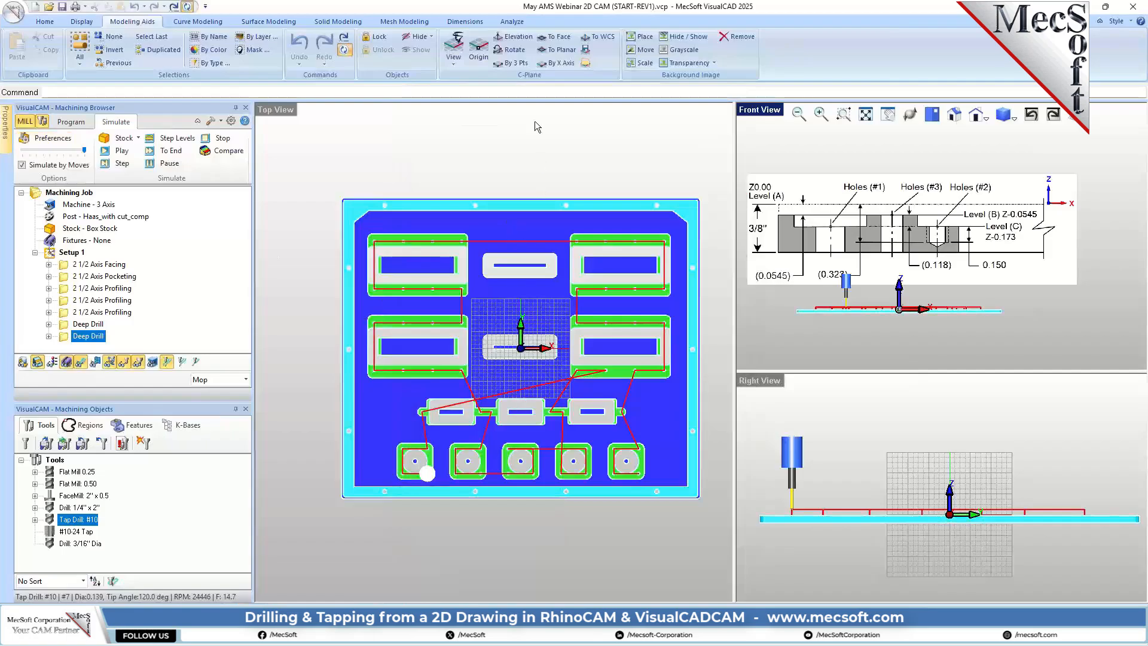
Step: Examine a newly drilled hole beside a rectangular pocket up close in the isometric view
{"action": "scroll", "coordinate": [415, 488], "scroll_direction": "down", "scroll_amount": 1}
{"action": "left_click", "coordinate": [472, 225]}
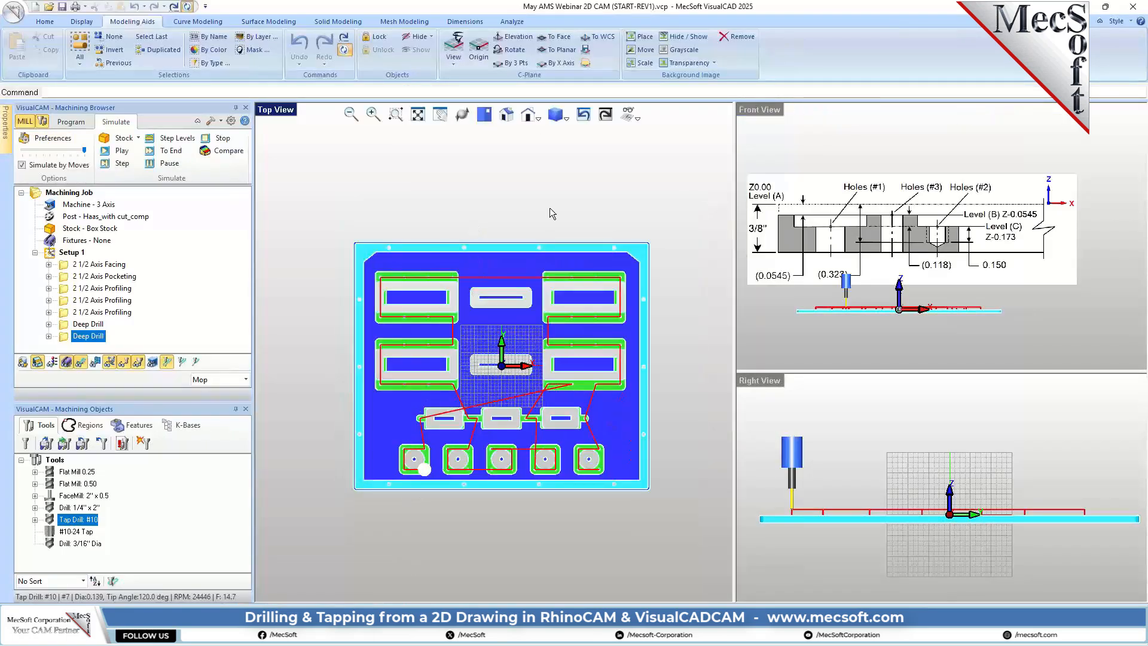
{"action": "left_click", "coordinate": [506, 114]}
{"action": "scroll", "coordinate": [521, 401], "scroll_direction": "up", "scroll_amount": 10}
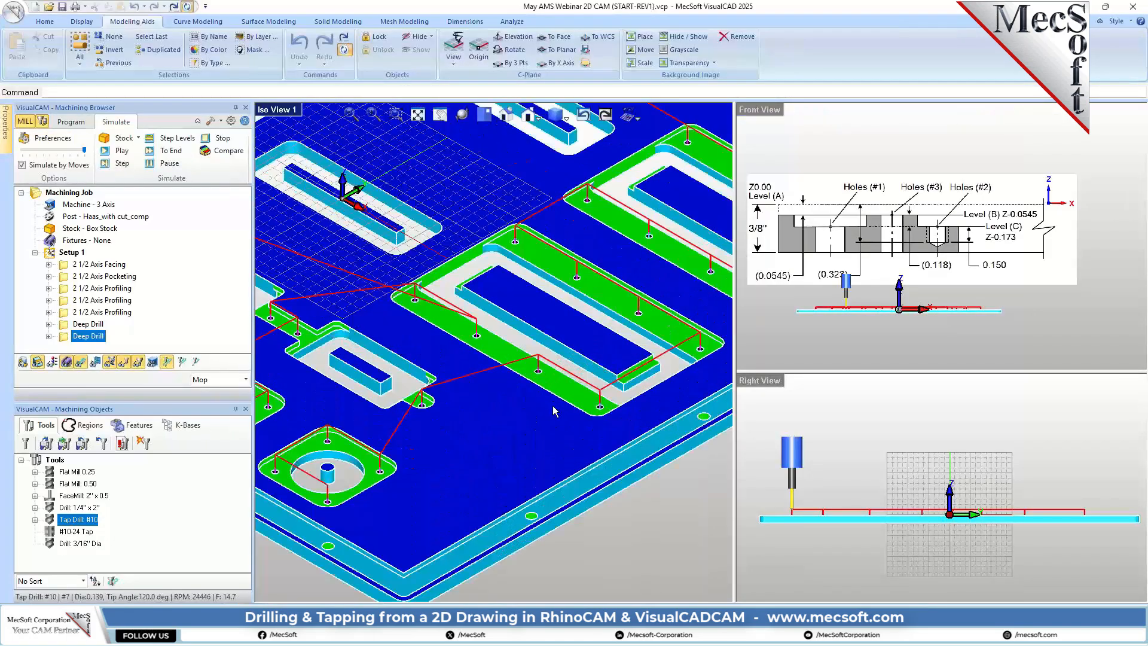
{"action": "scroll", "coordinate": [536, 367], "scroll_direction": "up", "scroll_amount": 2}
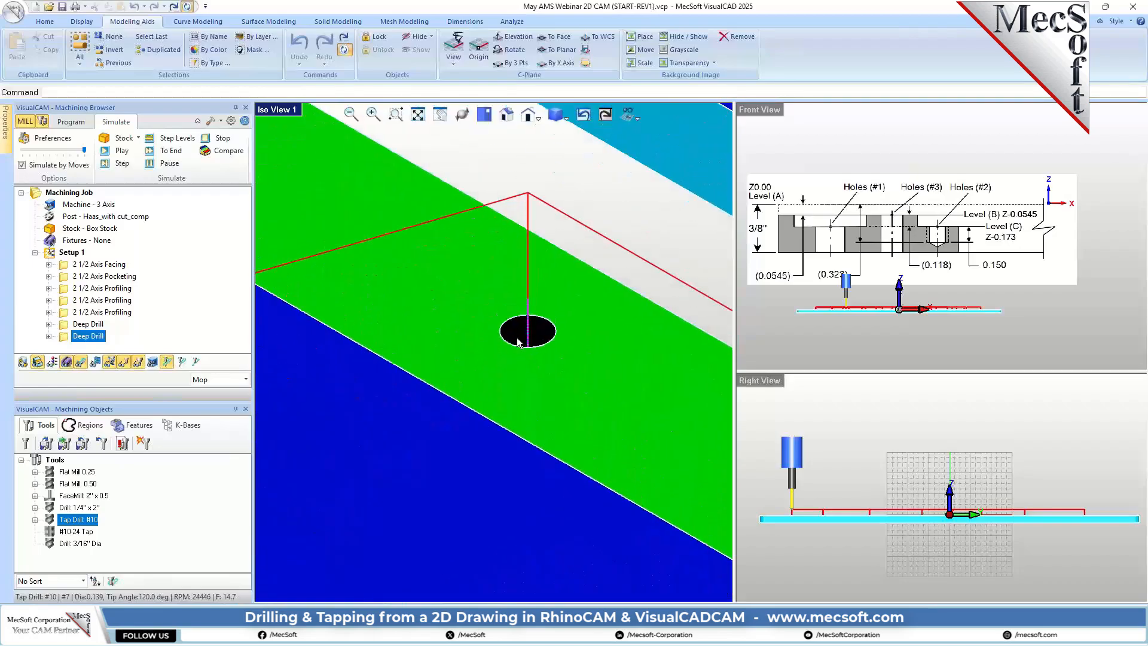
Step: Set the simulation color of the second Deep Drill operation to green
{"action": "right_click", "coordinate": [95, 338]}
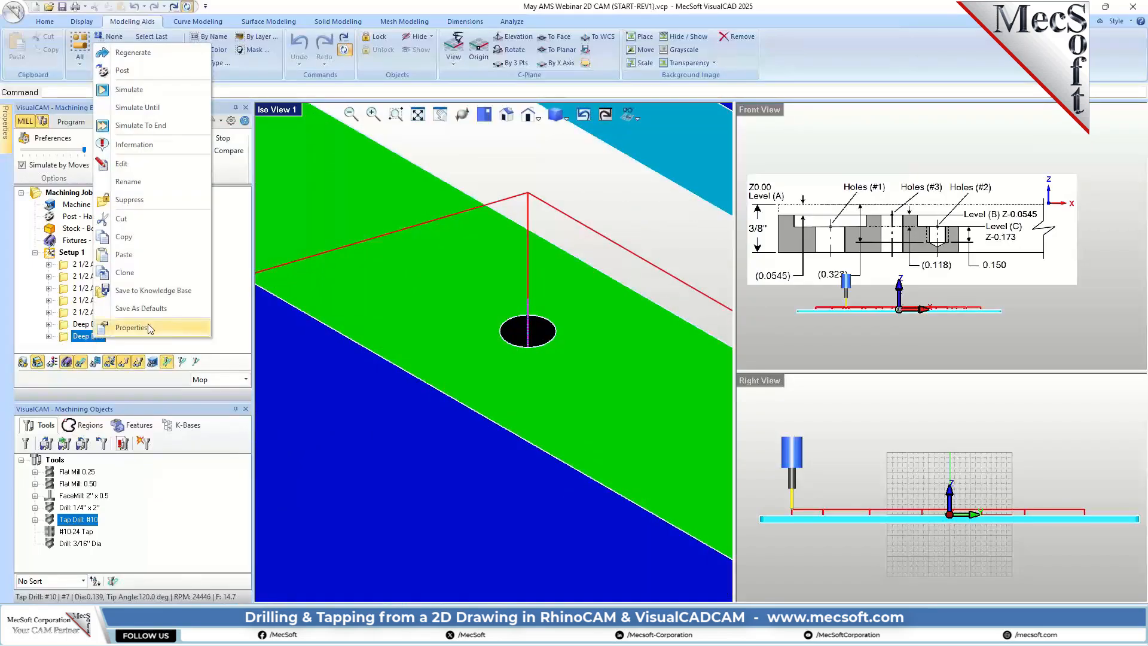
{"action": "left_click", "coordinate": [131, 326]}
{"action": "left_click", "coordinate": [656, 252]}
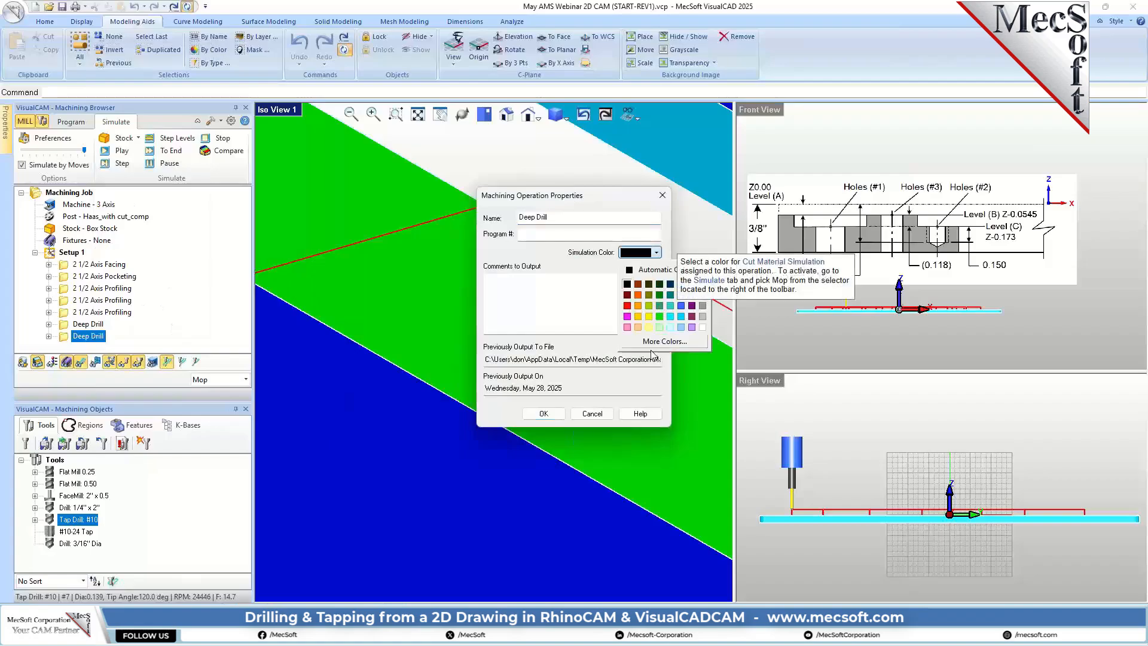
{"action": "left_click", "coordinate": [659, 317]}
{"action": "left_click", "coordinate": [543, 414]}
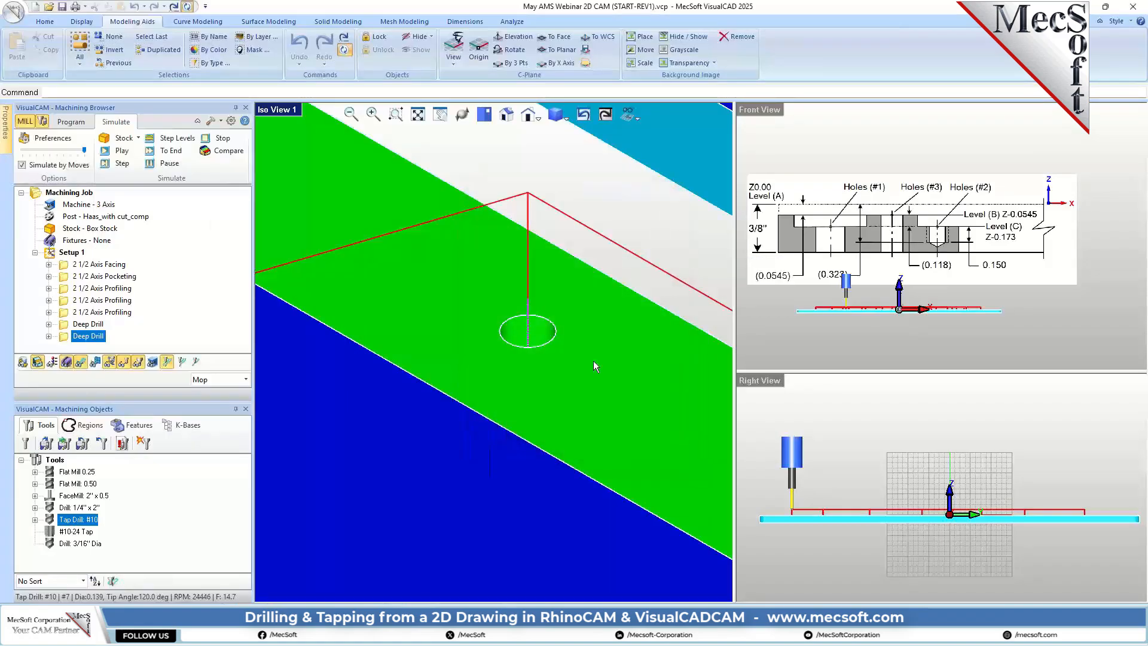
Step: Set the simulation color of the second Deep Drill operation to pink
{"action": "right_click", "coordinate": [101, 338]}
{"action": "left_click", "coordinate": [143, 324]}
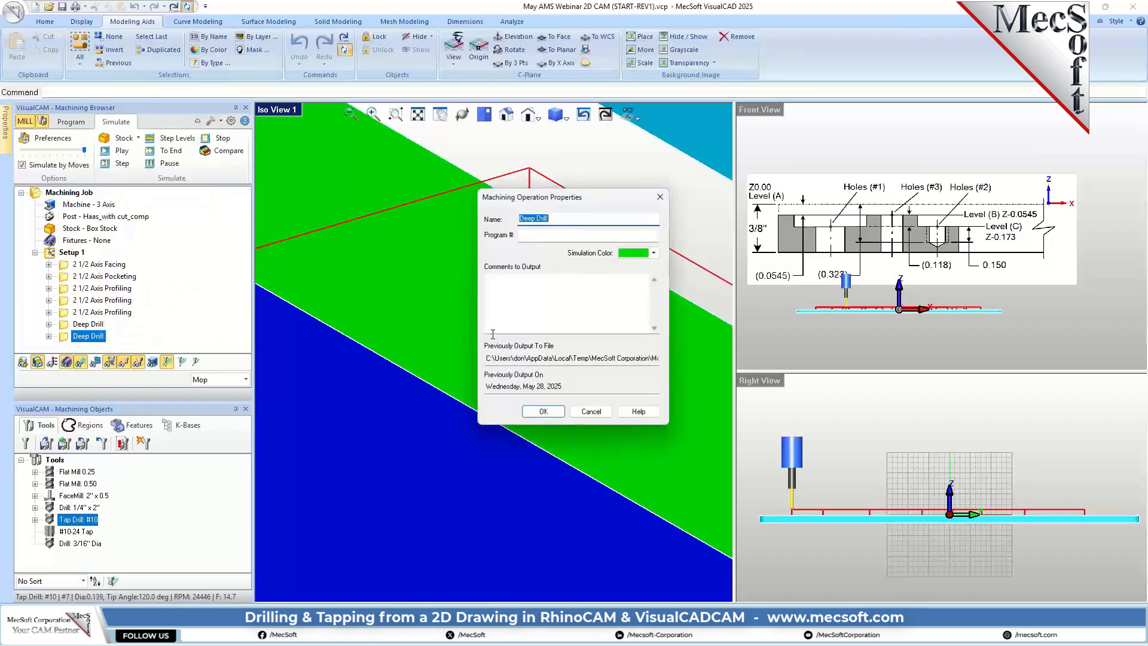
{"action": "left_click", "coordinate": [654, 252]}
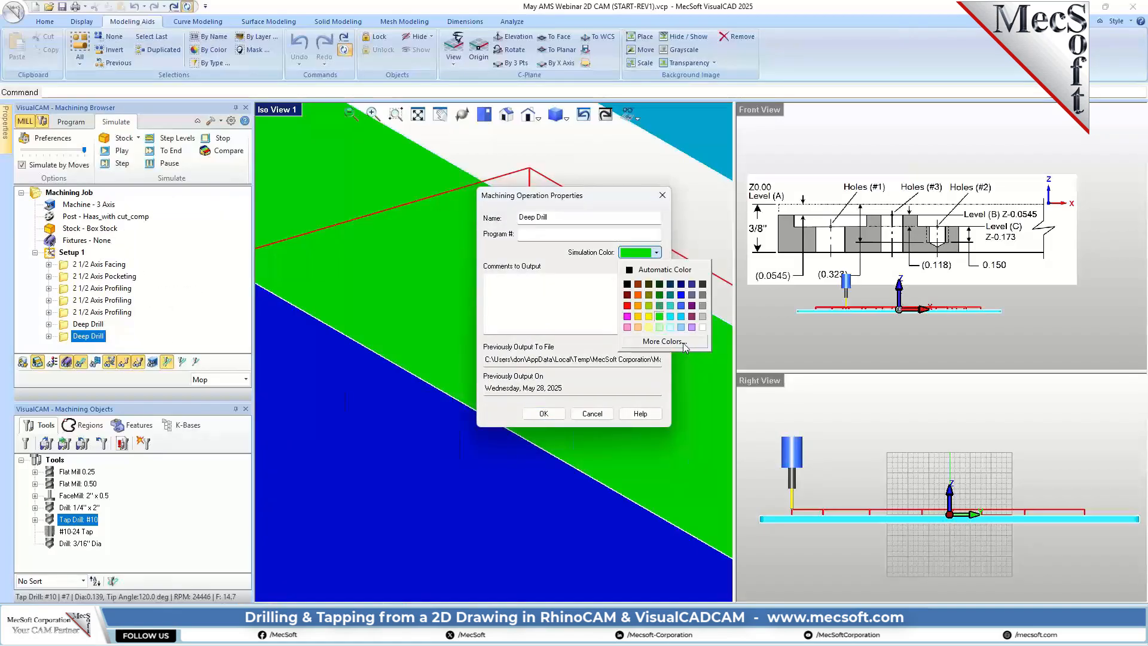
{"action": "left_click", "coordinate": [627, 316]}
{"action": "left_click", "coordinate": [543, 413]}
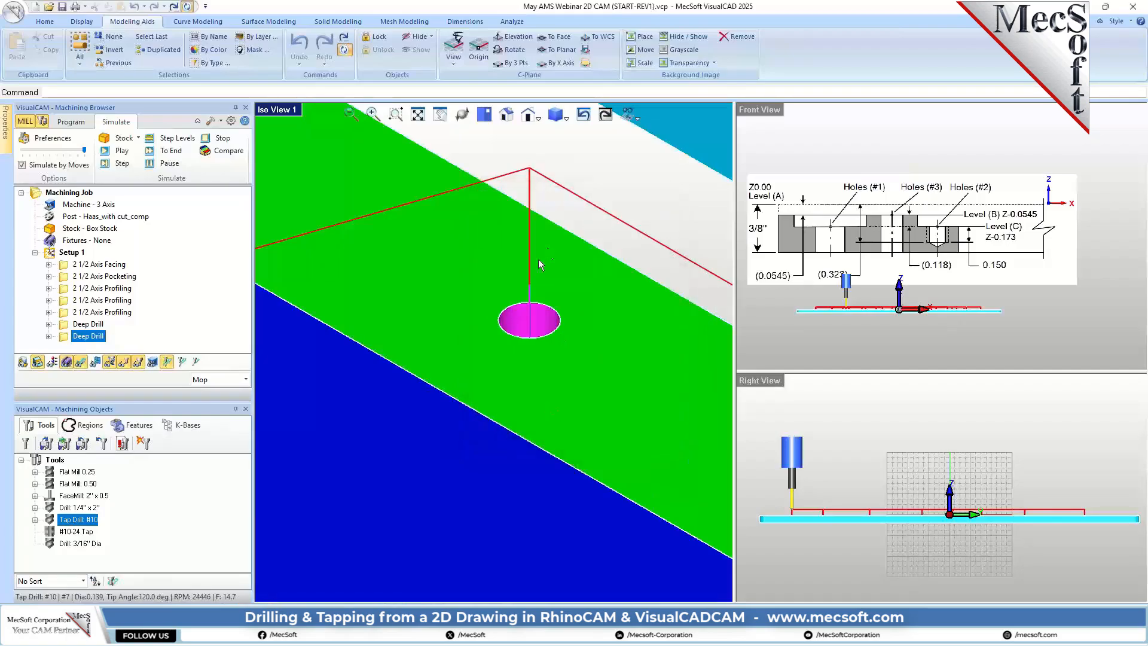
Step: Examine the recolored holes across the simulated plate in the isometric view and enlarge the front view
{"action": "scroll", "coordinate": [523, 321], "scroll_direction": "down", "scroll_amount": 4}
{"action": "scroll", "coordinate": [521, 326], "scroll_direction": "down", "scroll_amount": 2}
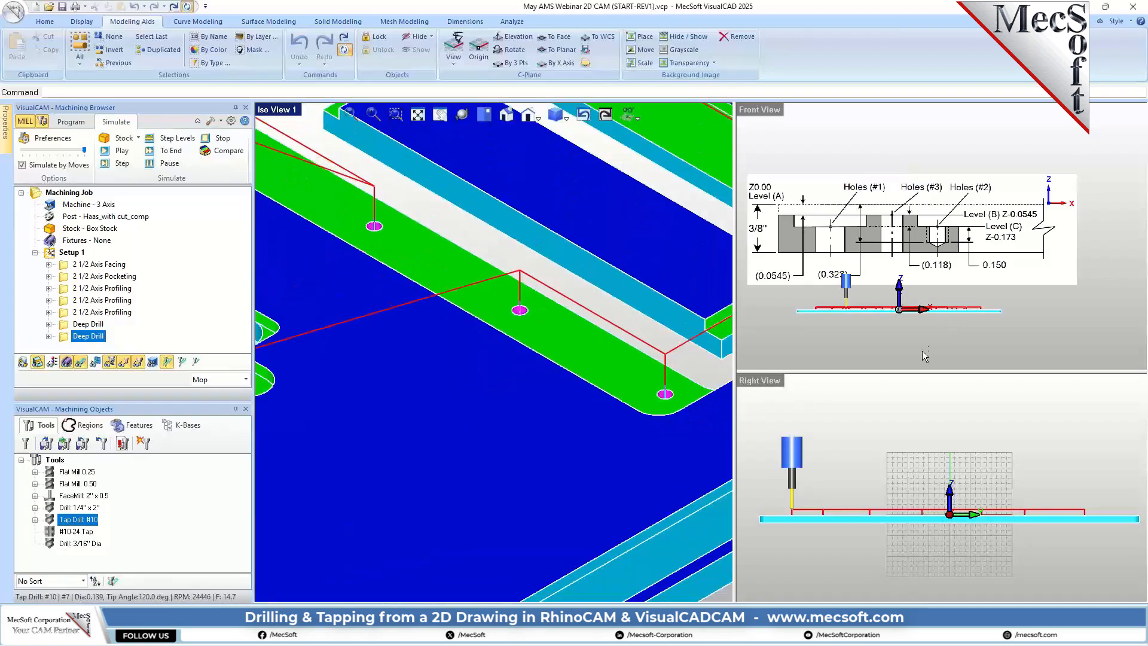
{"action": "scroll", "coordinate": [924, 356], "scroll_direction": "up", "scroll_amount": 5}
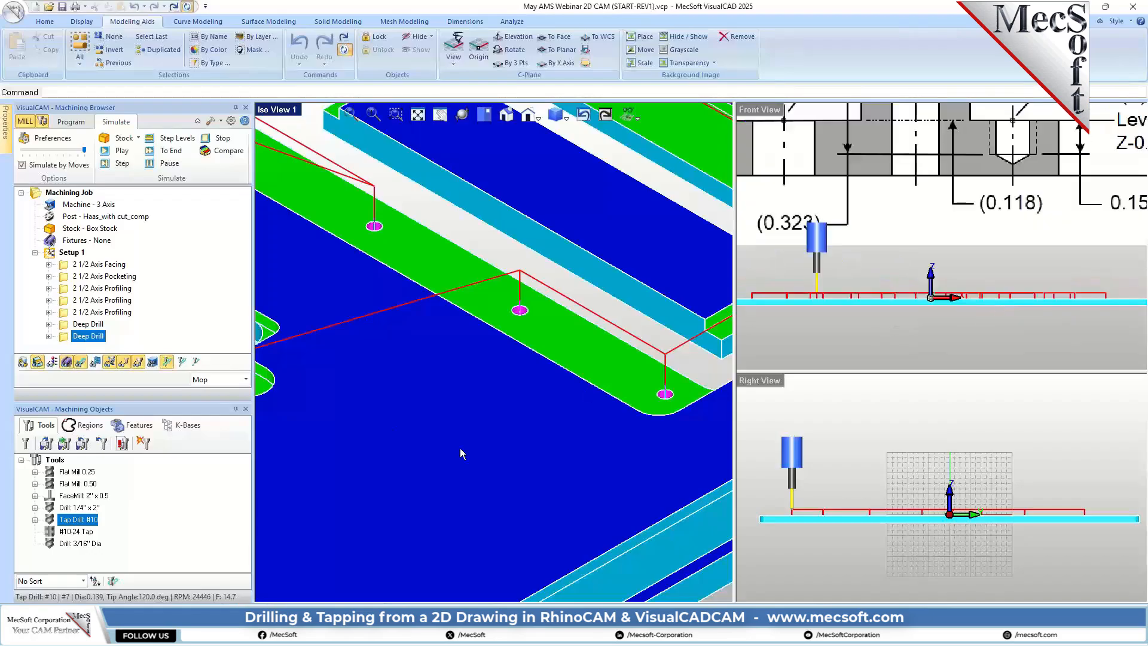
{"action": "scroll", "coordinate": [460, 453], "scroll_direction": "down", "scroll_amount": 4}
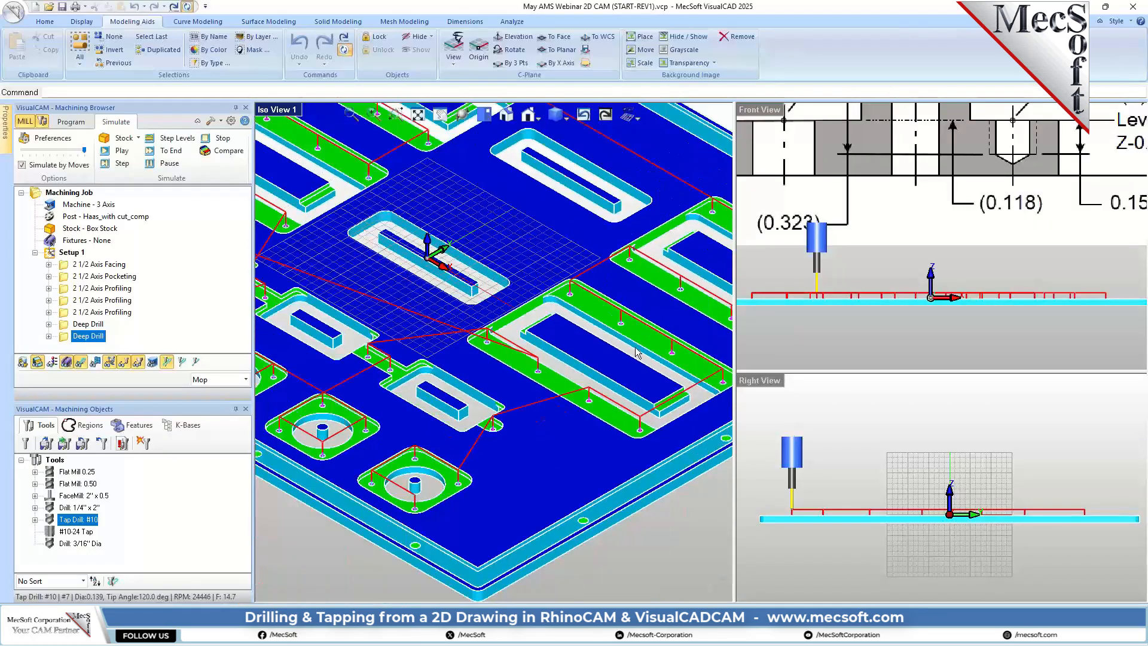
{"action": "scroll", "coordinate": [637, 353], "scroll_direction": "down", "scroll_amount": 1}
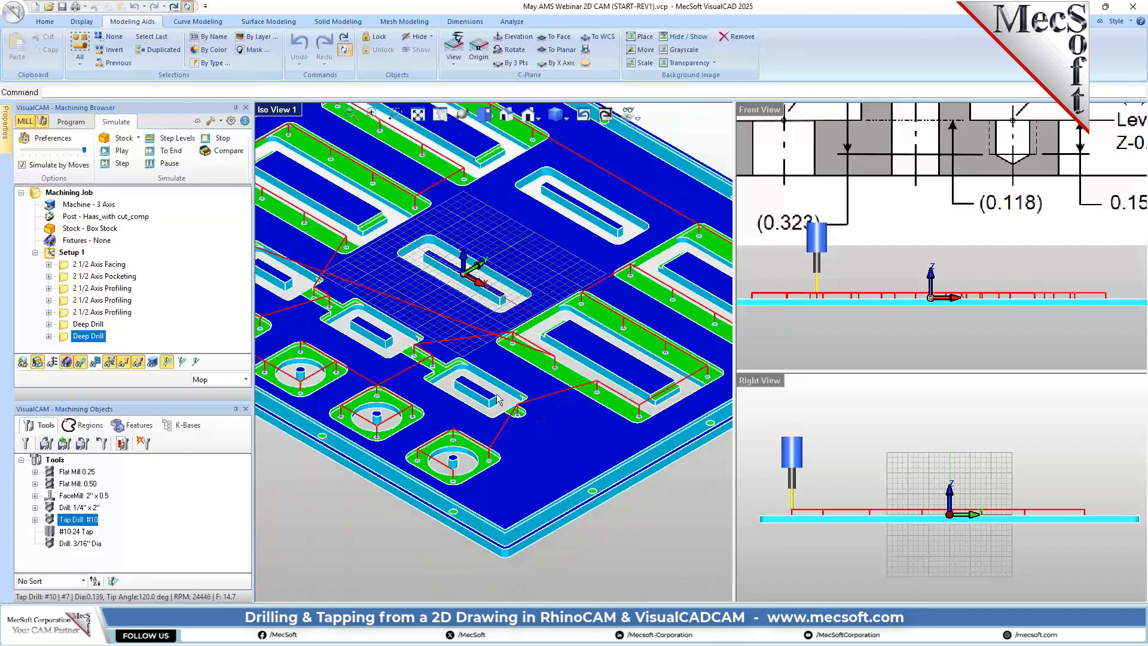
Step: Increase the transparency of the simulated stock model in the simulation preferences
{"action": "left_click", "coordinate": [73, 122]}
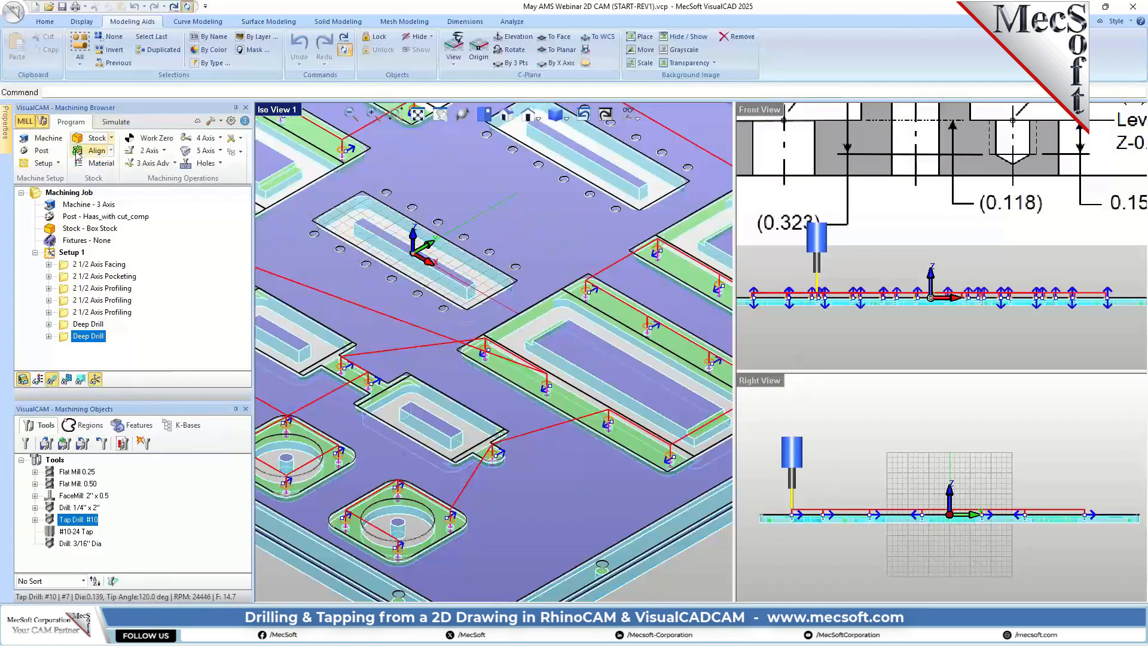
{"action": "left_click", "coordinate": [117, 122]}
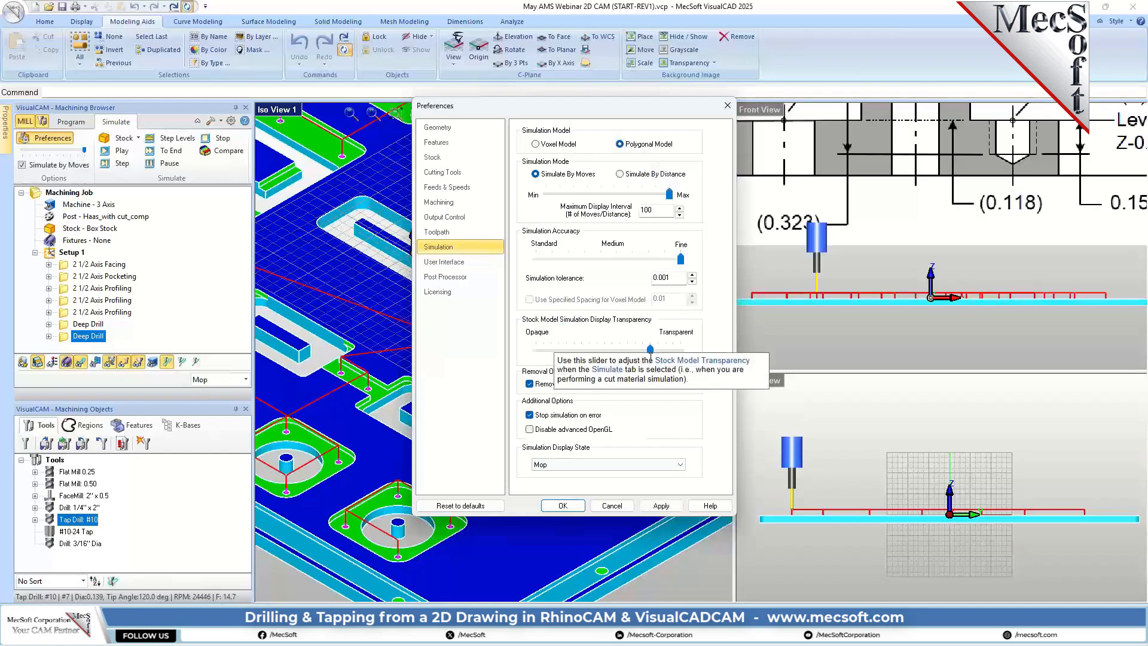
{"action": "left_click", "coordinate": [563, 505]}
Step: Examine the drilled hole profiles in the transparent stock from the front and compare their depth with the section drawing
{"action": "scroll", "coordinate": [760, 323], "scroll_direction": "up", "scroll_amount": 2}
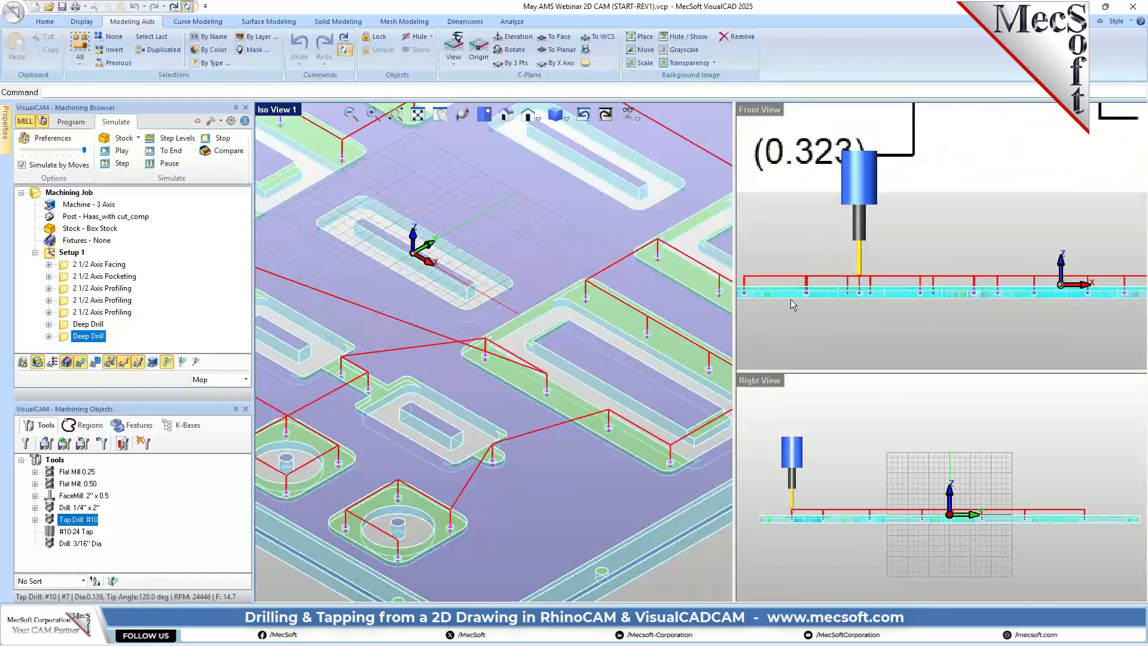
{"action": "scroll", "coordinate": [827, 293], "scroll_direction": "up", "scroll_amount": 5}
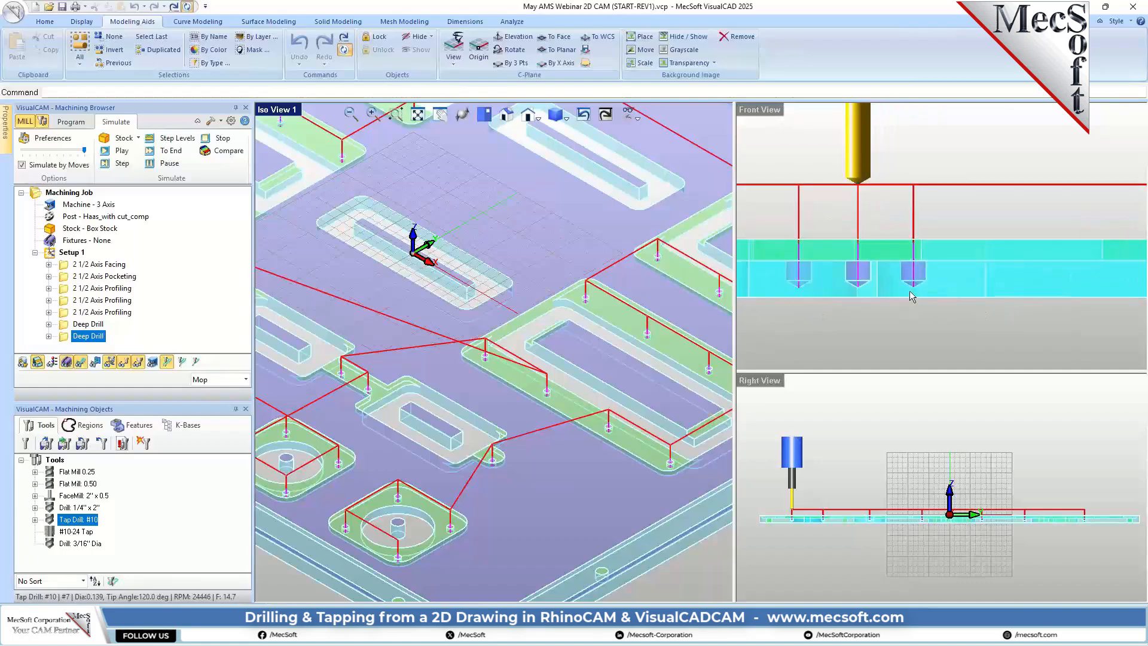
{"action": "scroll", "coordinate": [906, 256], "scroll_direction": "up", "scroll_amount": 4}
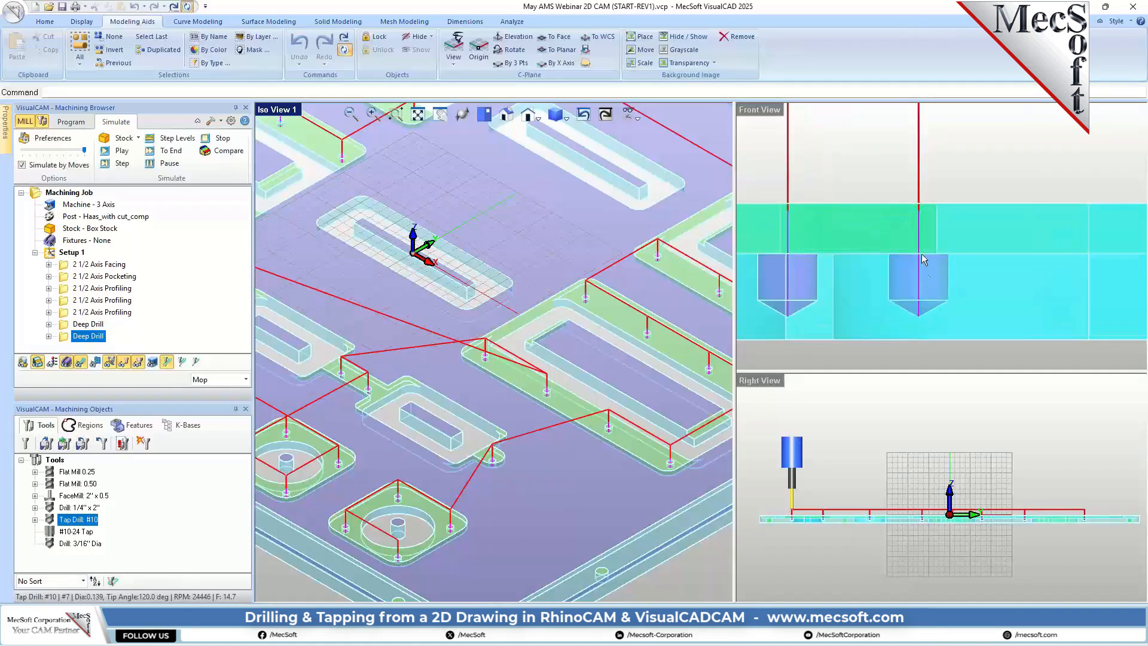
{"action": "scroll", "coordinate": [926, 300], "scroll_direction": "down", "scroll_amount": 3}
{"action": "scroll", "coordinate": [932, 290], "scroll_direction": "down", "scroll_amount": 5}
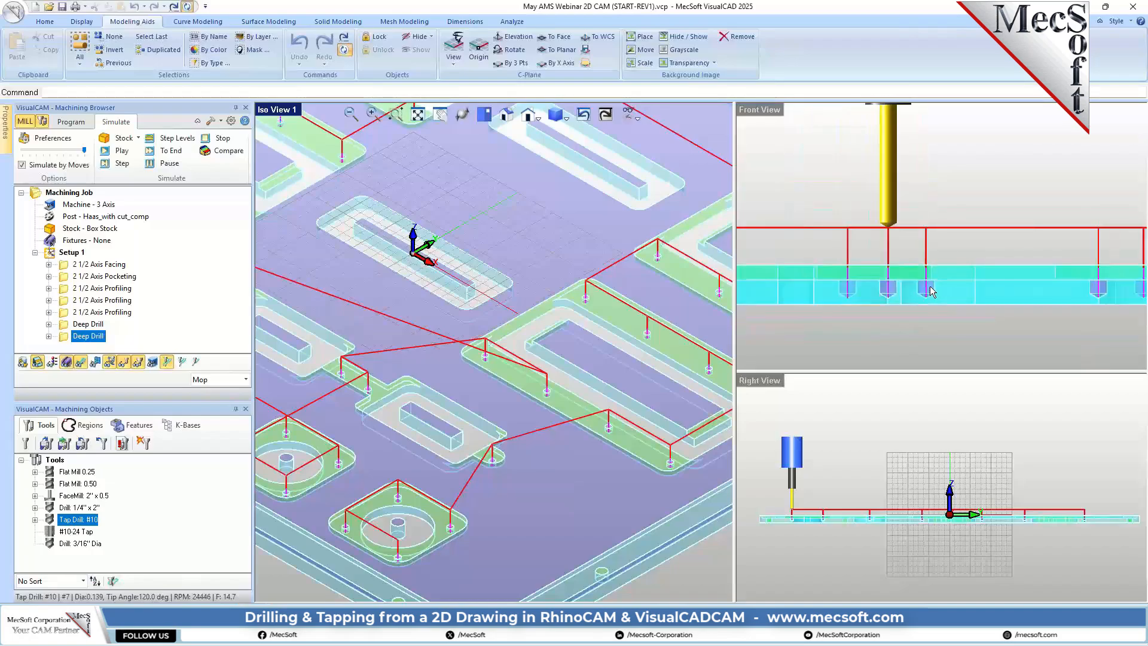
{"action": "scroll", "coordinate": [936, 282], "scroll_direction": "up", "scroll_amount": 6}
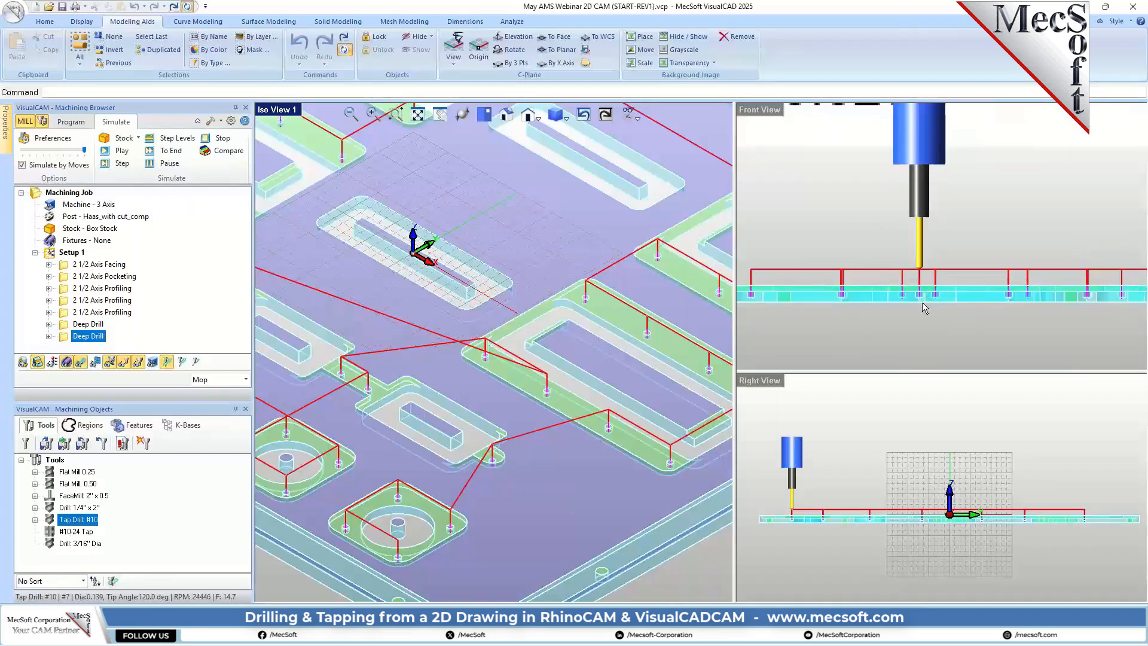
{"action": "scroll", "coordinate": [913, 324], "scroll_direction": "down", "scroll_amount": 7}
{"action": "scroll", "coordinate": [907, 316], "scroll_direction": "down", "scroll_amount": 3}
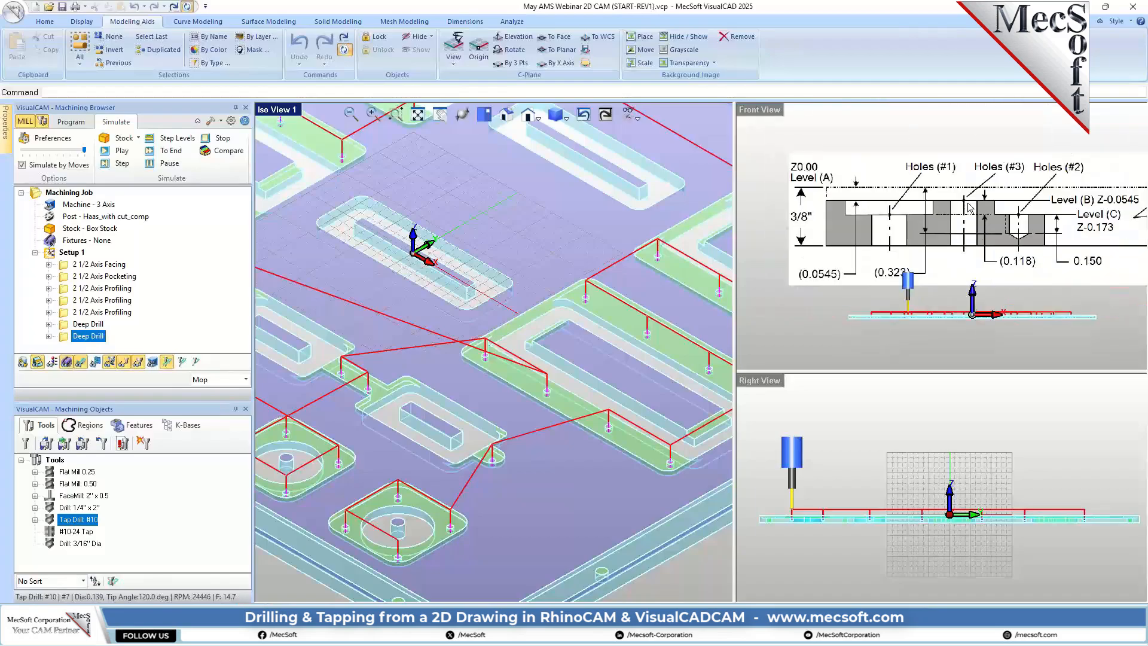
{"action": "scroll", "coordinate": [1017, 245], "scroll_direction": "up", "scroll_amount": 3}
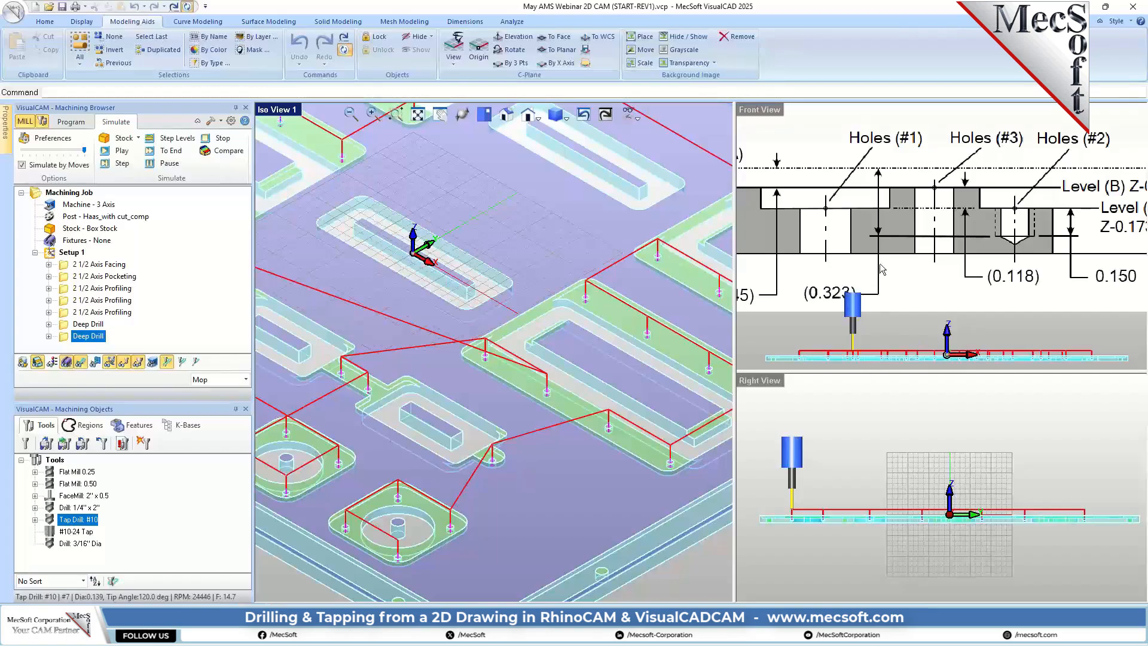
{"action": "scroll", "coordinate": [881, 268], "scroll_direction": "down", "scroll_amount": 2}
{"action": "scroll", "coordinate": [901, 325], "scroll_direction": "up", "scroll_amount": 6}
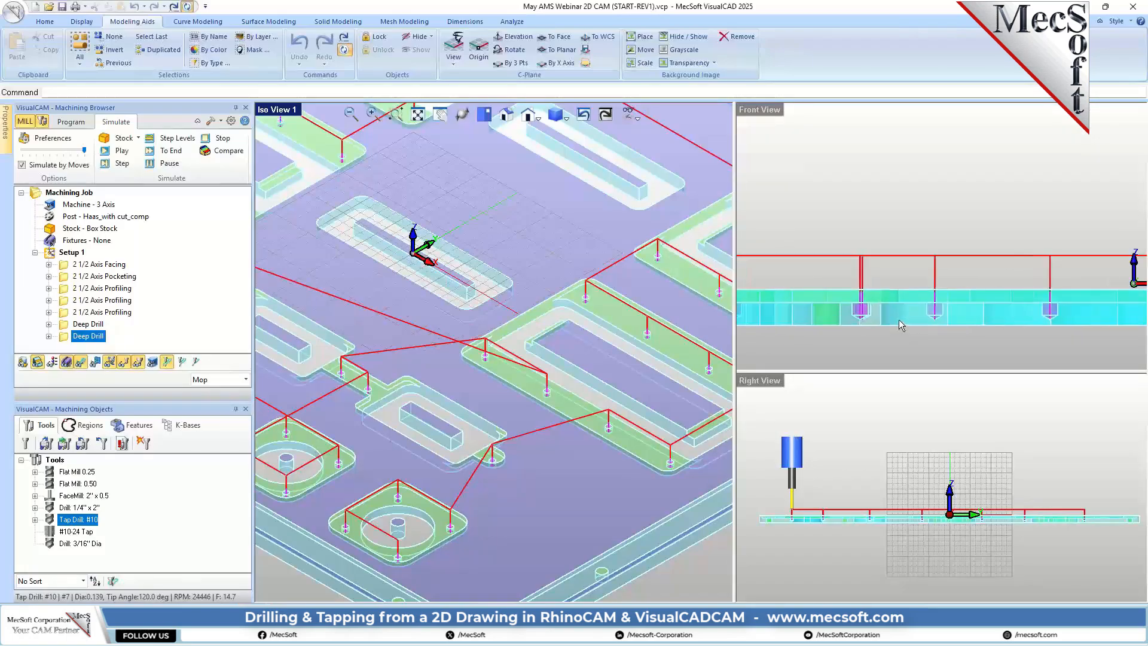
{"action": "scroll", "coordinate": [898, 319], "scroll_direction": "up", "scroll_amount": 5}
{"action": "scroll", "coordinate": [913, 275], "scroll_direction": "down", "scroll_amount": 4}
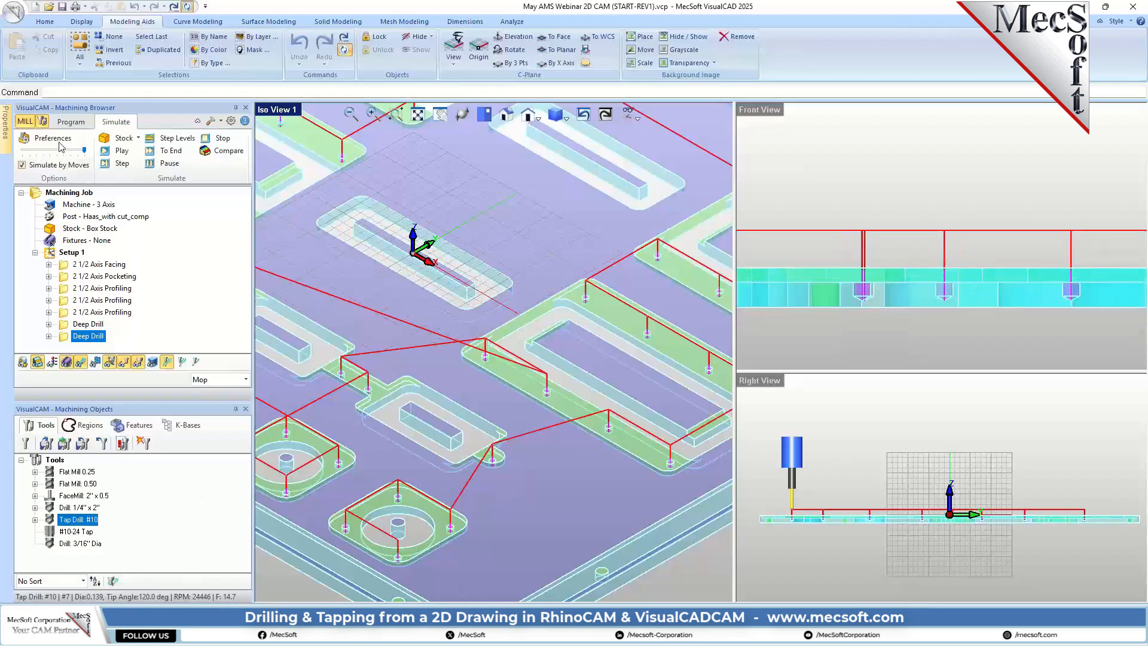
Step: Return to programming the job in the top view and hide the stock model
{"action": "left_click", "coordinate": [71, 122]}
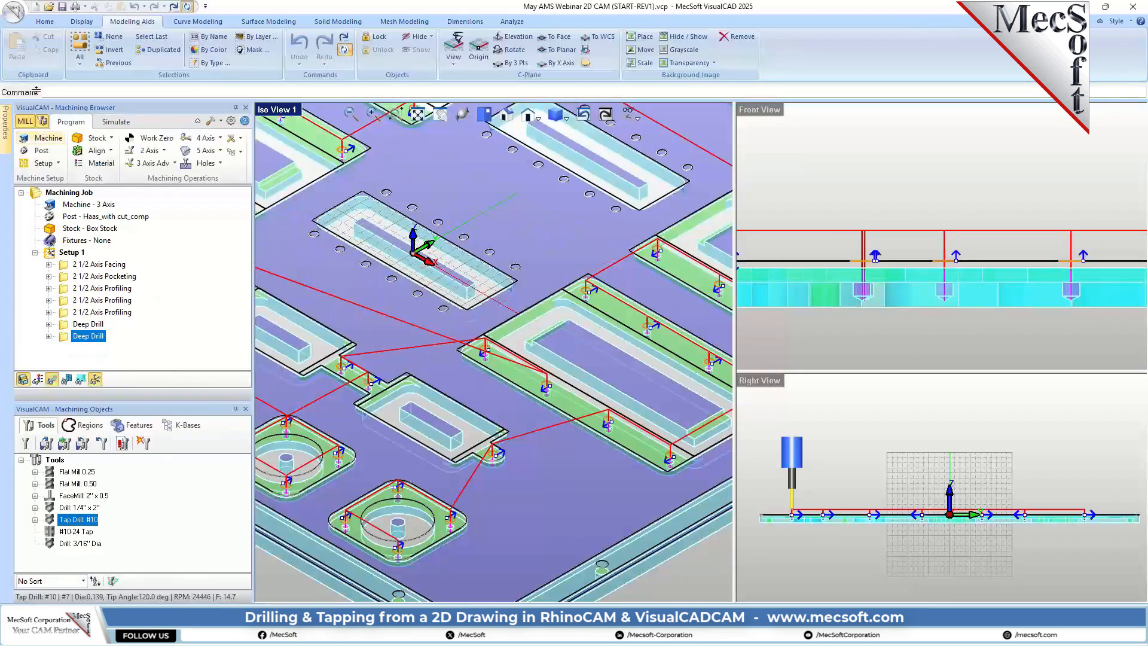
{"action": "left_click", "coordinate": [494, 117]}
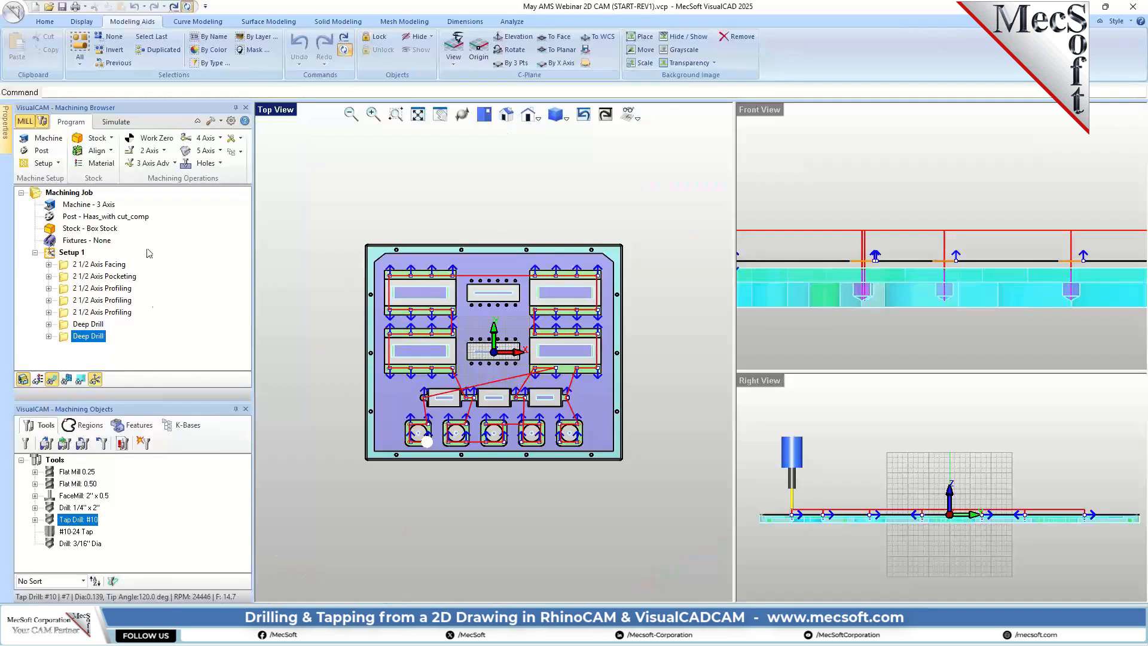
{"action": "left_click", "coordinate": [22, 383]}
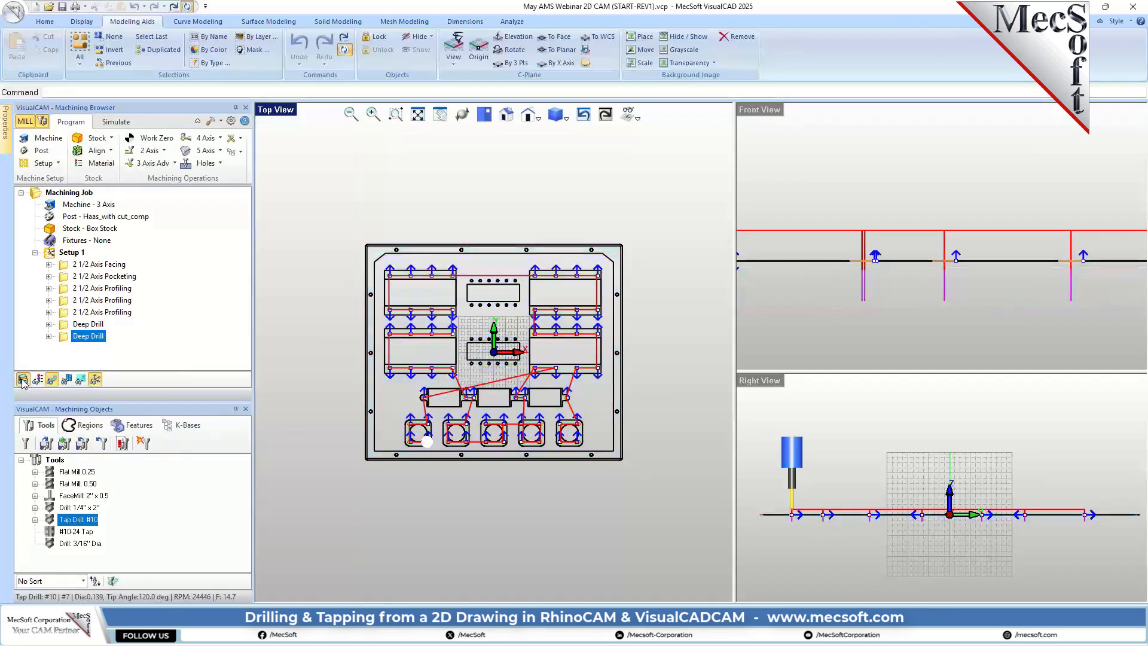
{"action": "scroll", "coordinate": [482, 333], "scroll_direction": "up", "scroll_amount": 5}
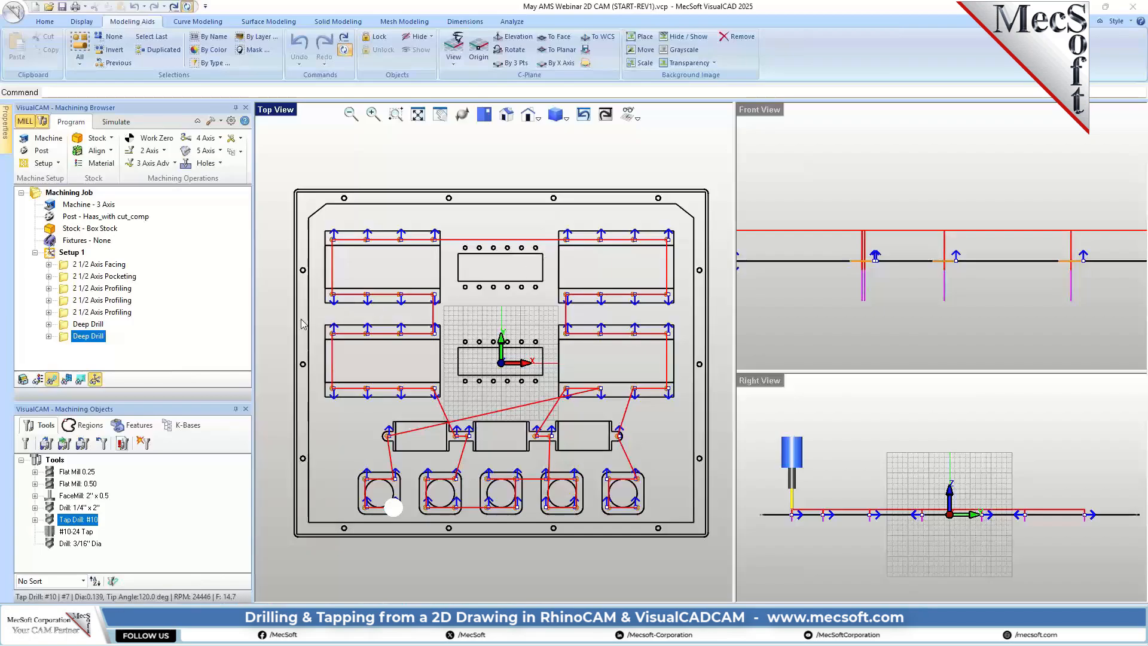
Step: Start a new drilling operation and assign it the predefined machining region set Standard Drill (#3)
{"action": "left_click", "coordinate": [204, 163]}
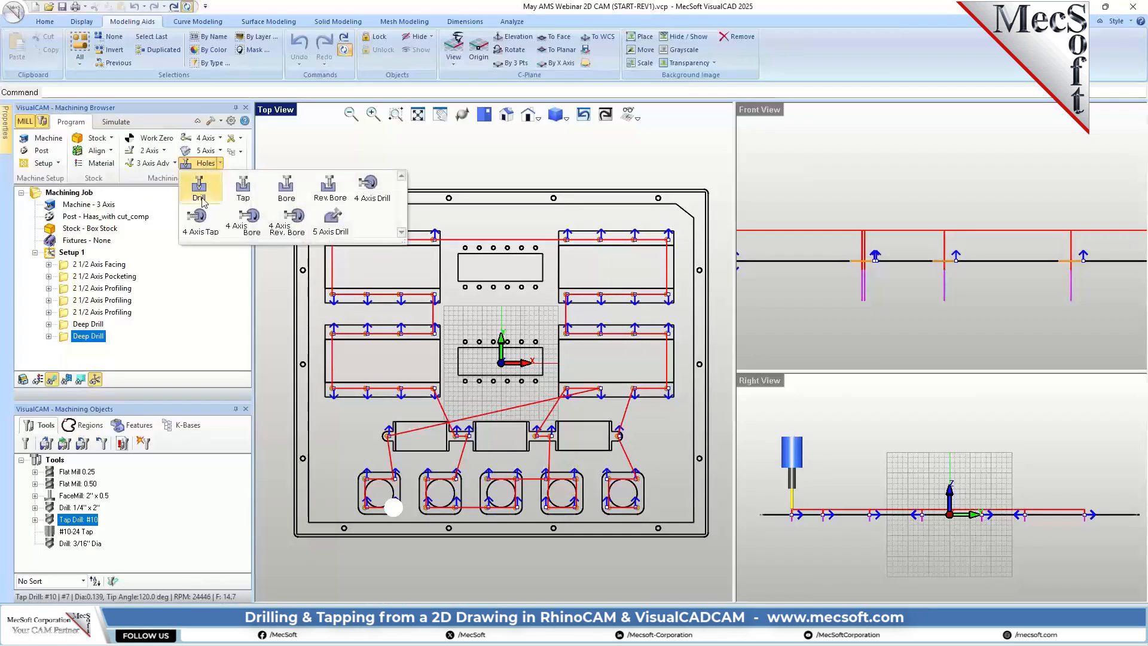
{"action": "left_click", "coordinate": [199, 190]}
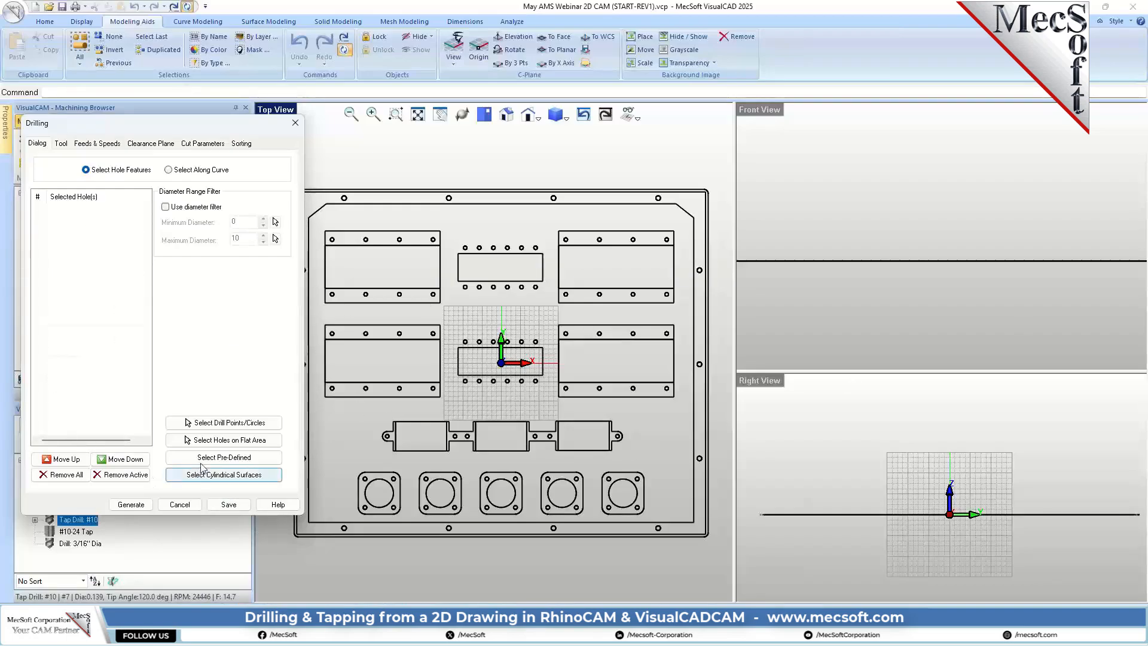
{"action": "left_click", "coordinate": [233, 456]}
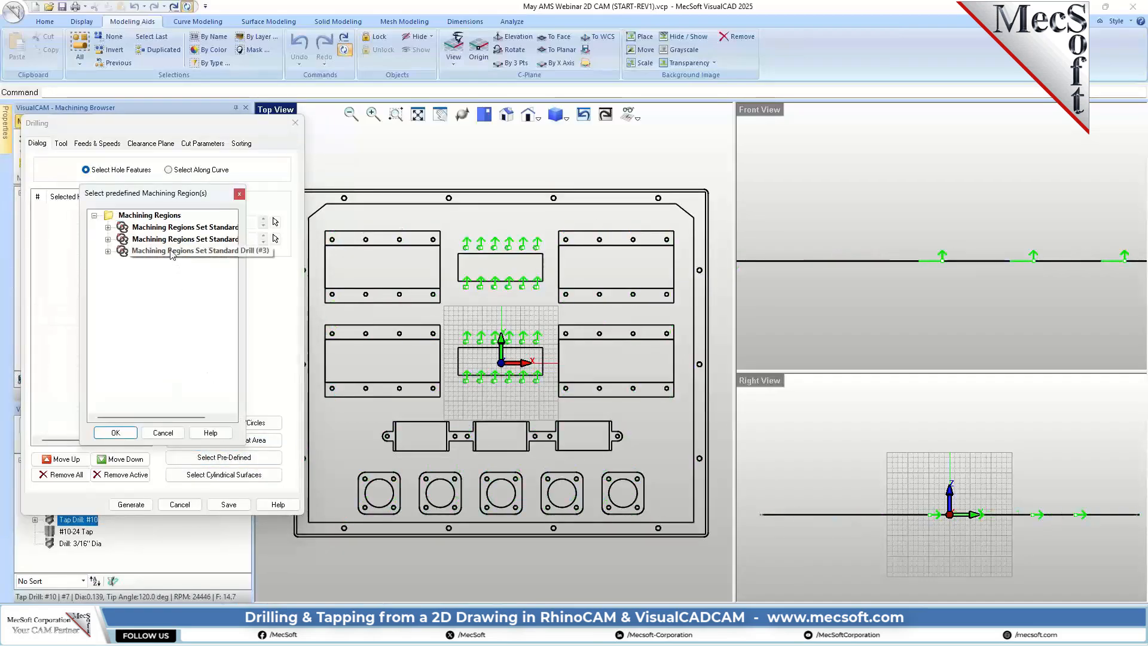
{"action": "left_click", "coordinate": [173, 251]}
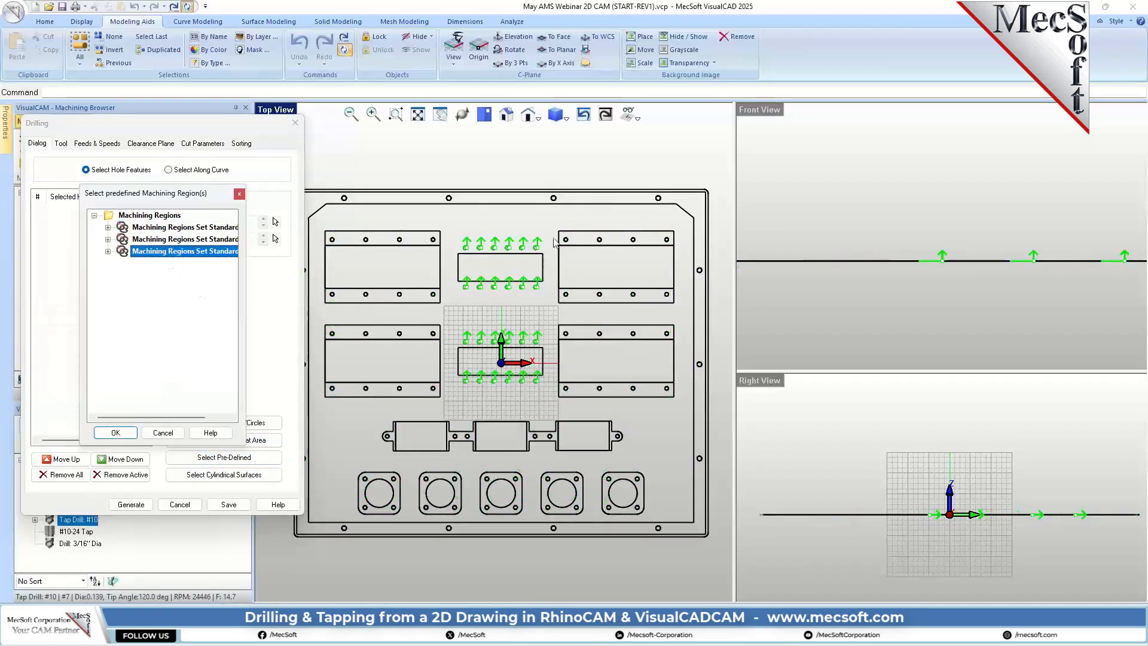
{"action": "left_click", "coordinate": [119, 435]}
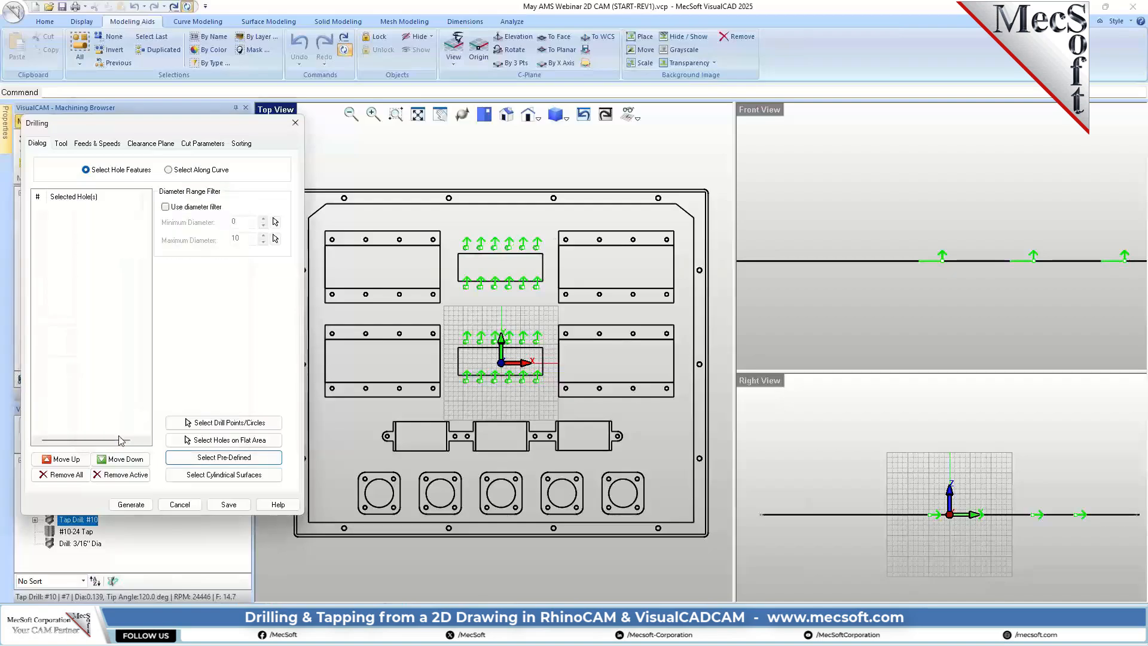
Step: Choose the 3/16" Dia drill as the operation's tool and review the feeds and clearance plane settings
{"action": "left_click", "coordinate": [60, 144]}
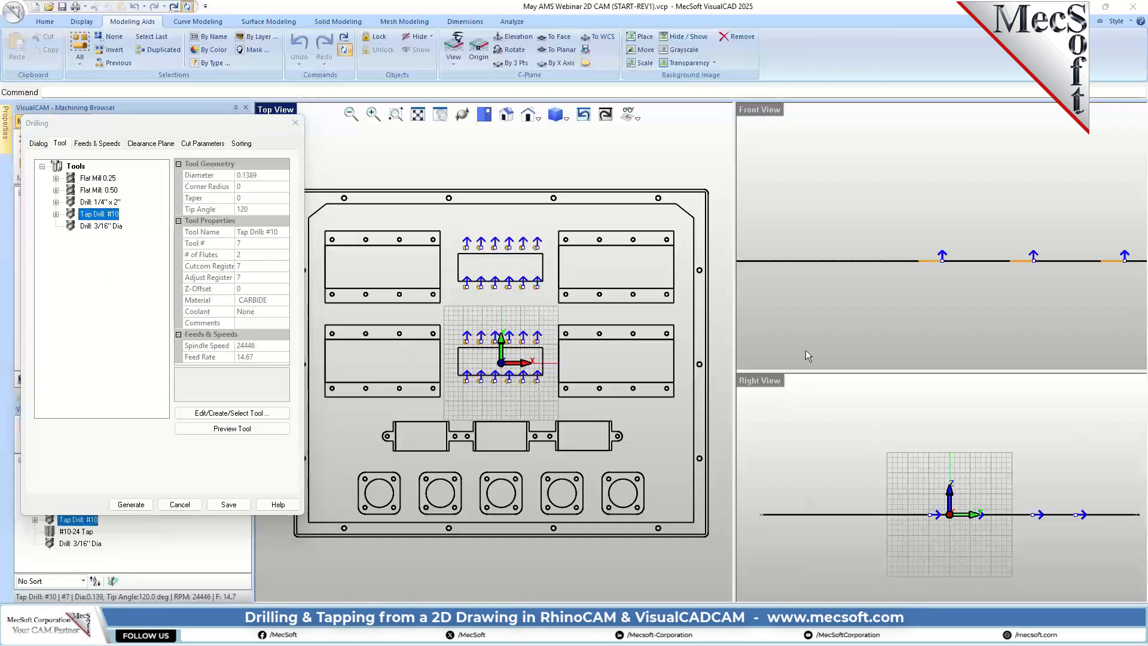
{"action": "left_click", "coordinate": [72, 226]}
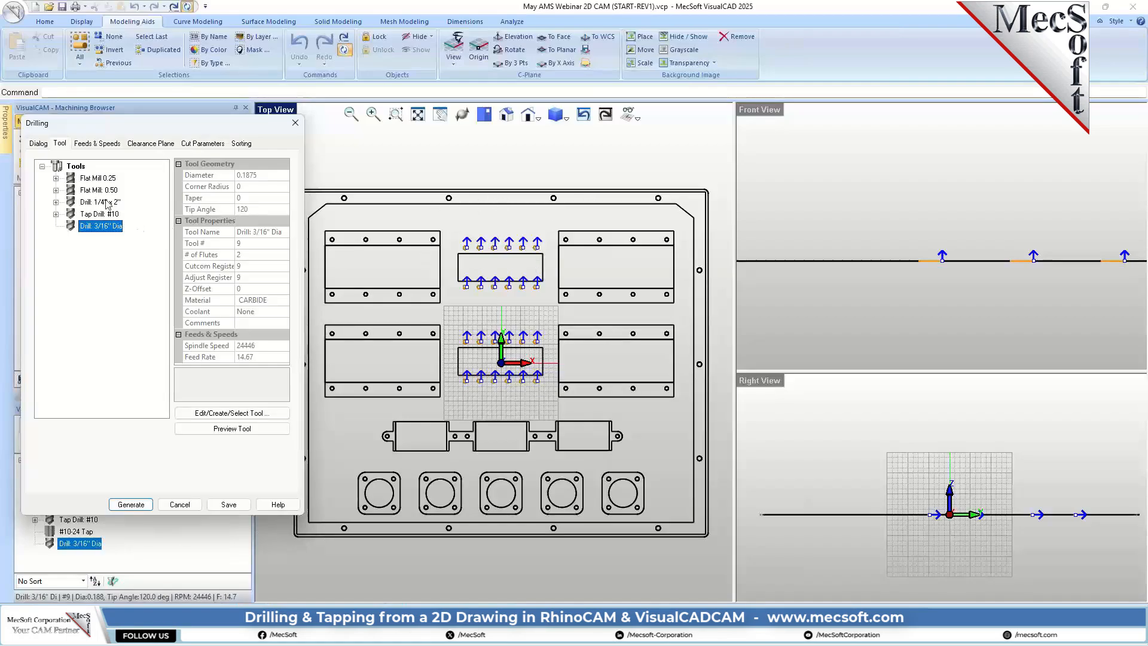
{"action": "left_click", "coordinate": [97, 143]}
{"action": "left_click", "coordinate": [150, 143]}
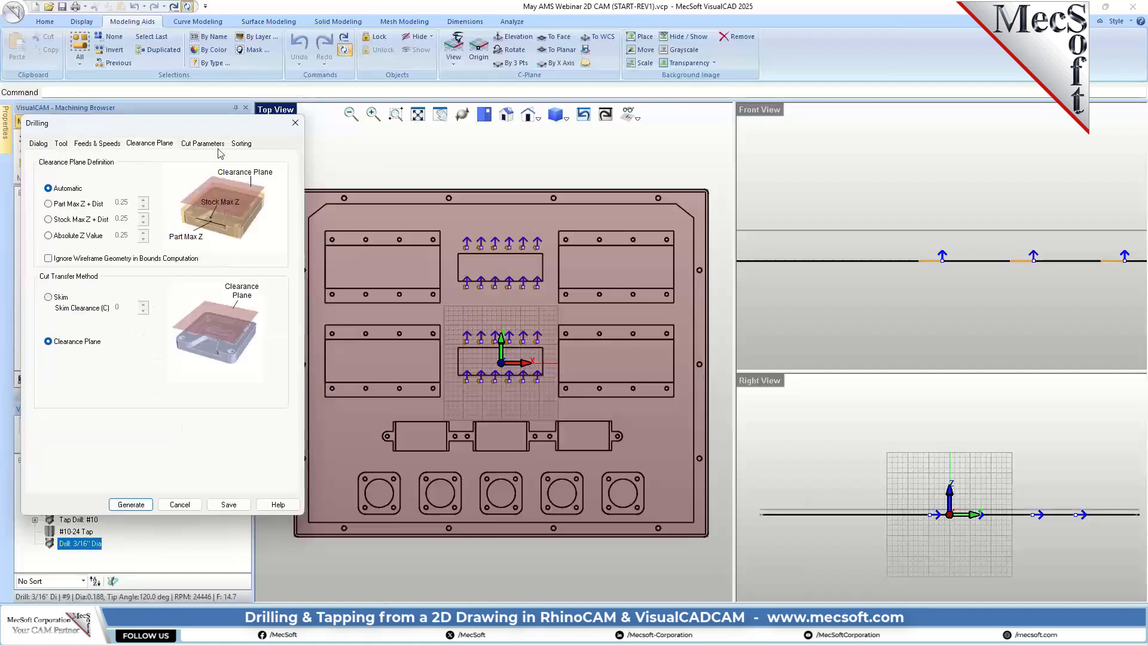
Step: Set the drill type to Breakchip Drill with a drill depth of 0.375
{"action": "left_click", "coordinate": [207, 144]}
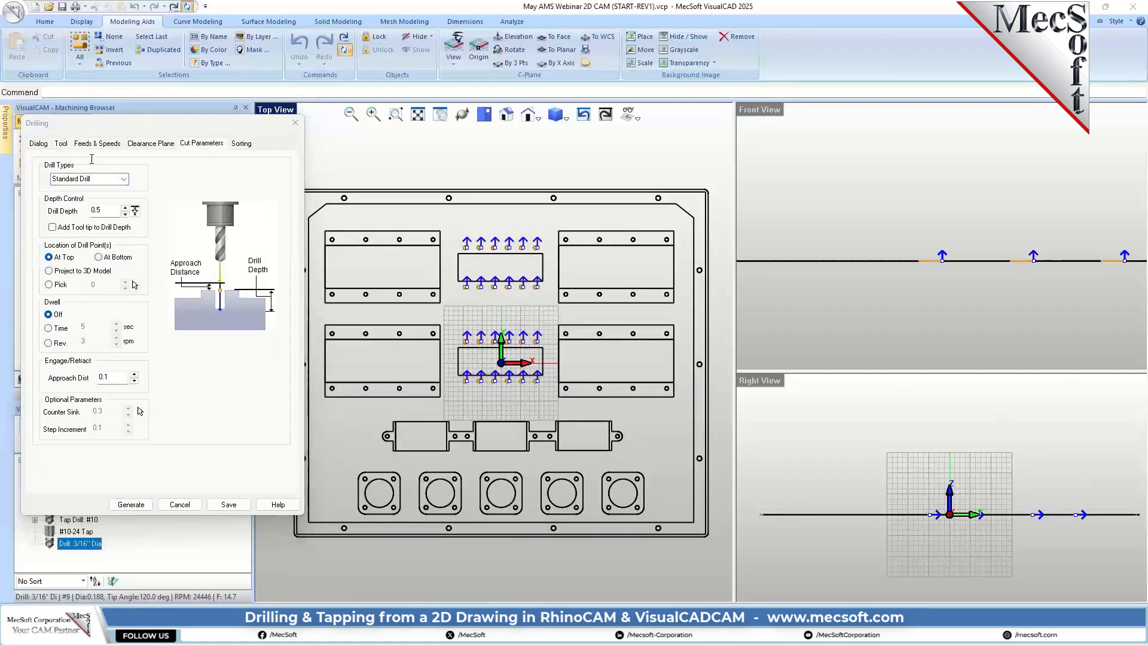
{"action": "left_click", "coordinate": [95, 178]}
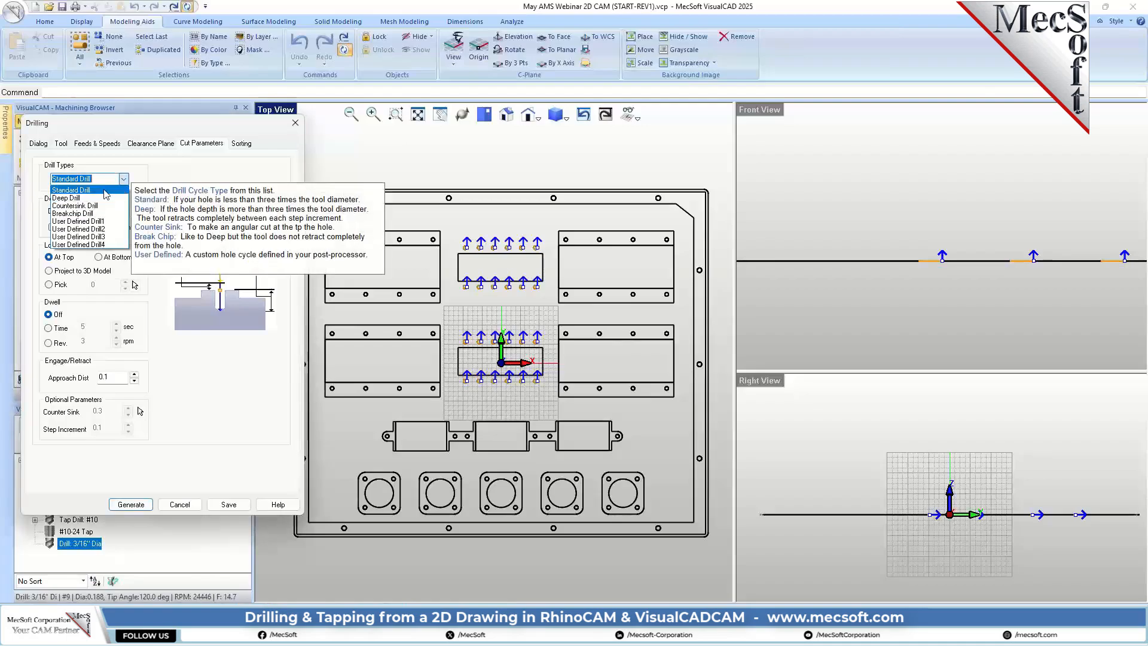
{"action": "left_click", "coordinate": [98, 213]}
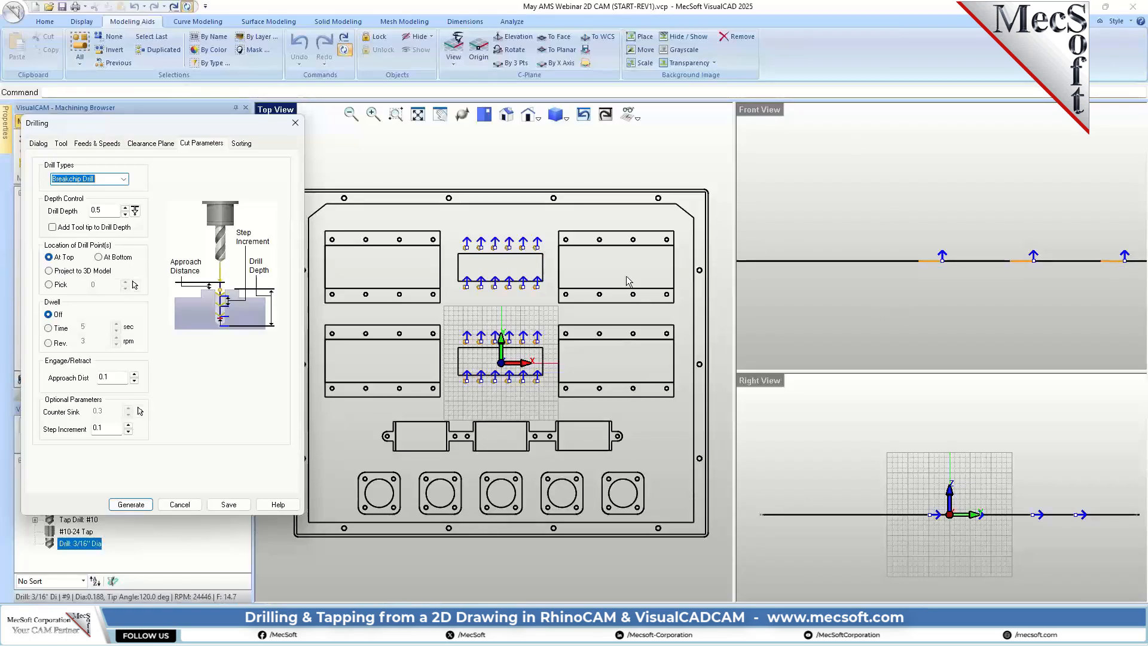
{"action": "left_click", "coordinate": [105, 209]}
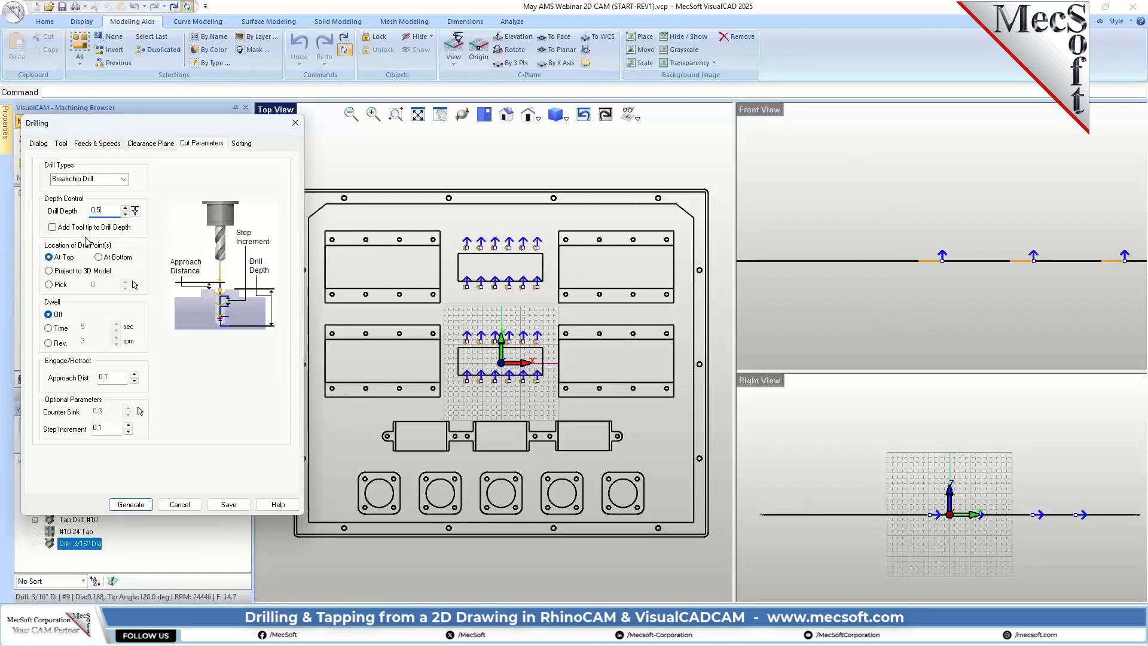
{"action": "left_click_drag", "start_coordinate": [101, 211], "coordinate": [86, 211]}
Step: Generate the breakchip drilling toolpath with Minimum Distance Sort and the tool tip added to the drill depth
{"action": "left_click", "coordinate": [241, 143]}
{"action": "left_click", "coordinate": [140, 175]}
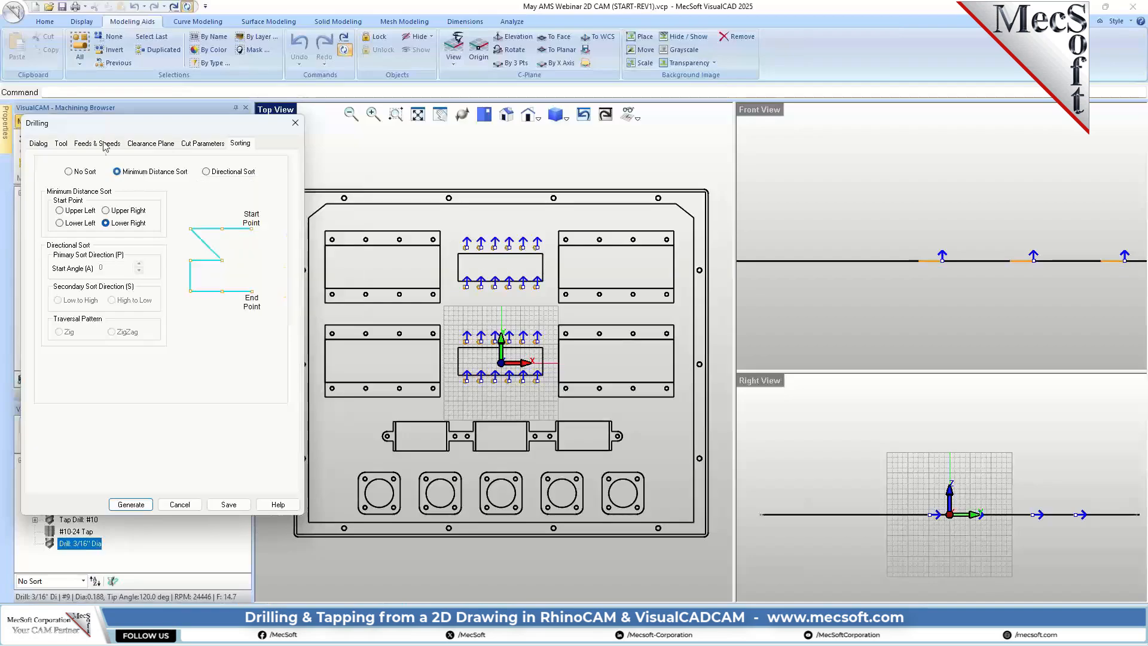
{"action": "left_click", "coordinate": [198, 143]}
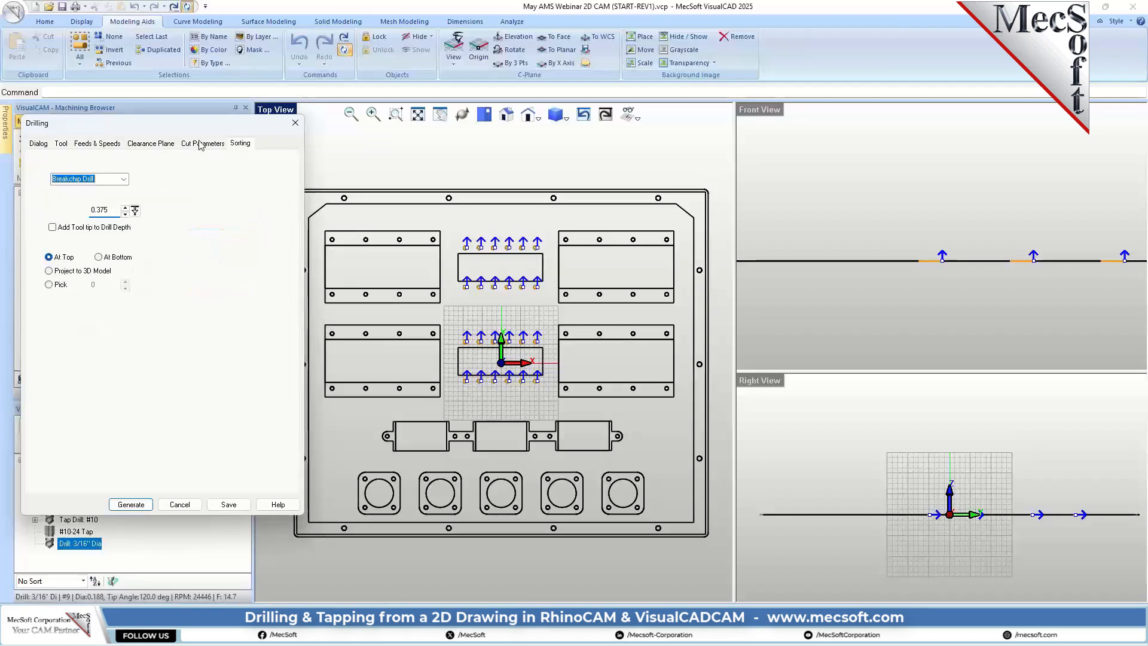
{"action": "left_click", "coordinate": [53, 227]}
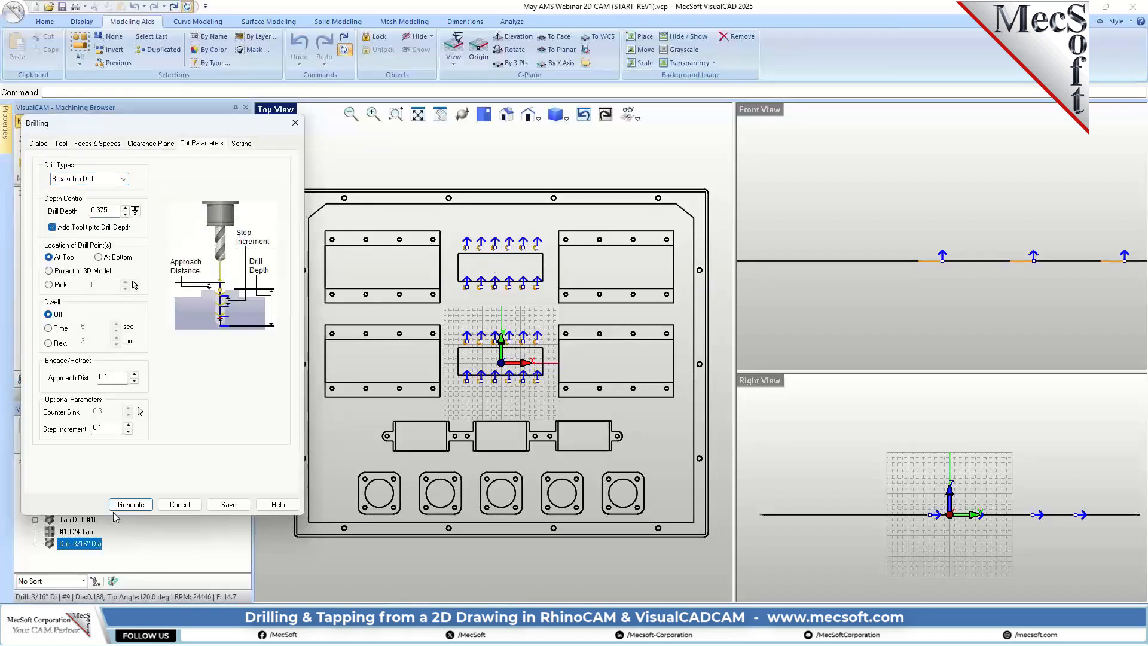
{"action": "left_click", "coordinate": [131, 504]}
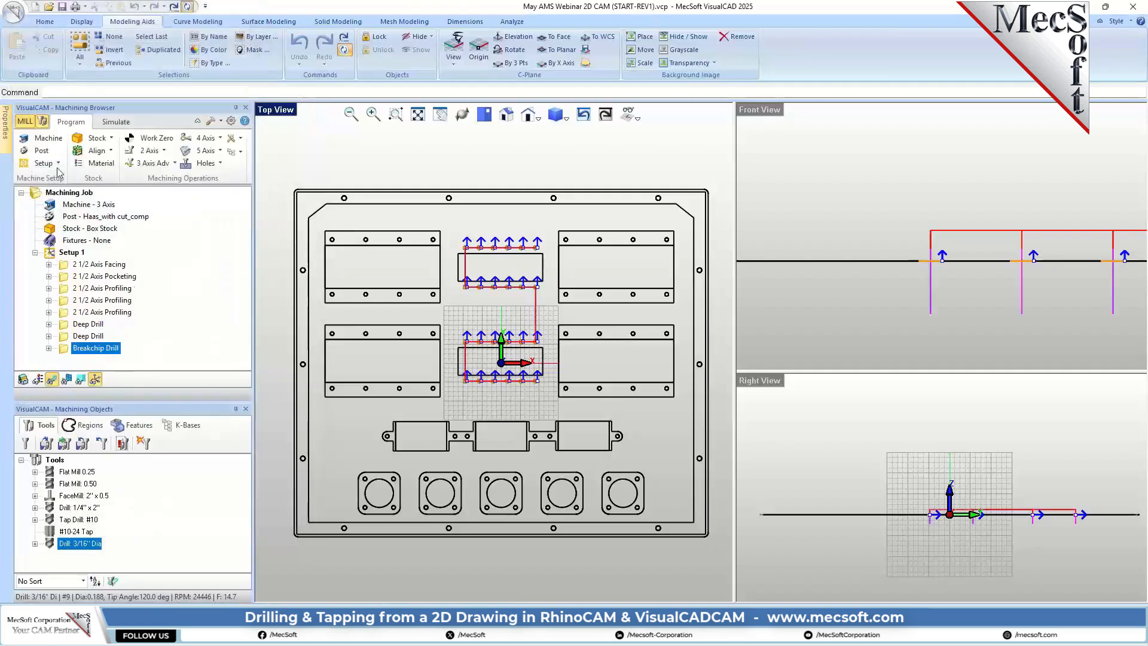
Step: Simulate the breakchip drilling operation on the stock
{"action": "left_click", "coordinate": [116, 122]}
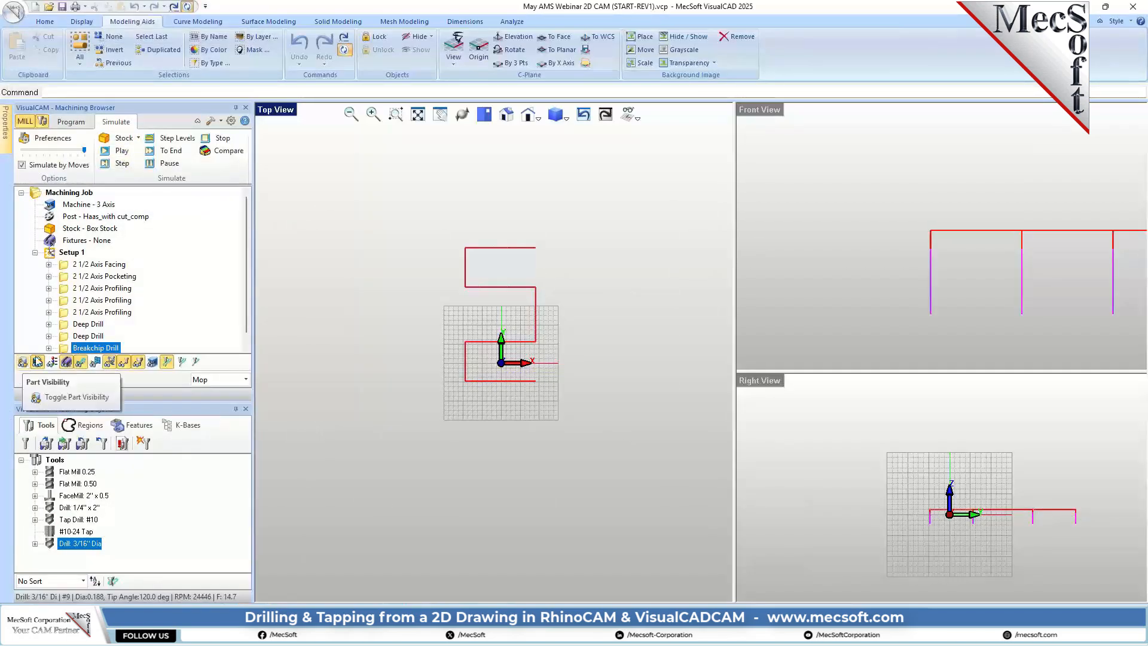
{"action": "left_click", "coordinate": [120, 151]}
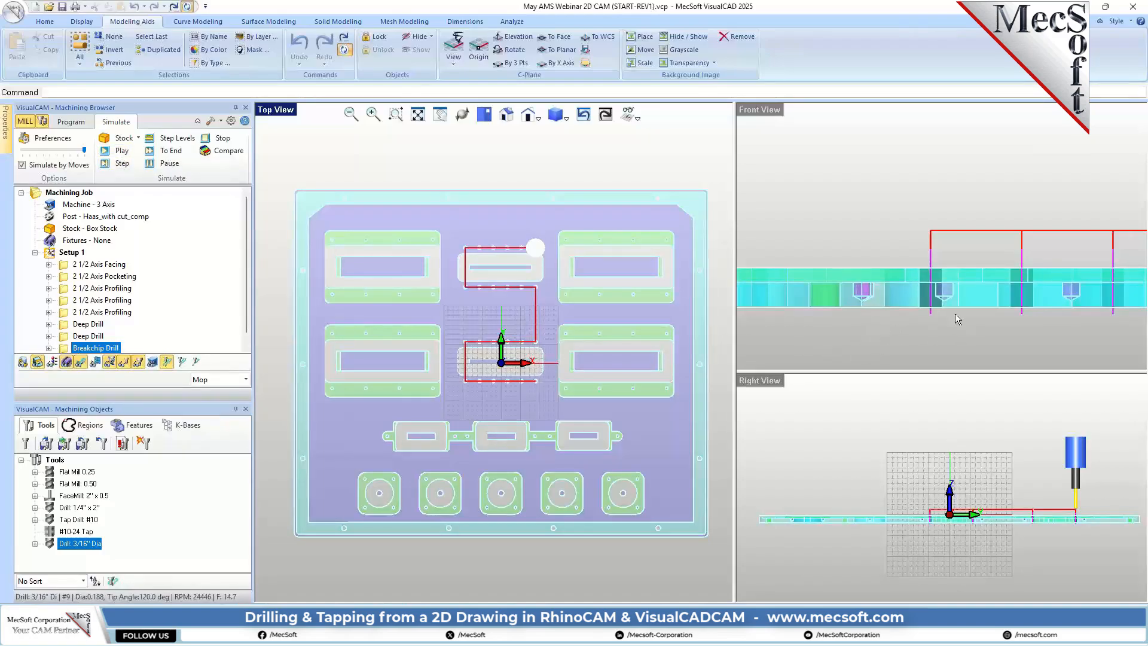
Step: Examine the simulated holes in the Front view and compare them with the section drawing's Holes (#1), (#2) and (#3)
{"action": "scroll", "coordinate": [963, 297], "scroll_direction": "down", "scroll_amount": 2}
{"action": "scroll", "coordinate": [911, 315], "scroll_direction": "down", "scroll_amount": 3}
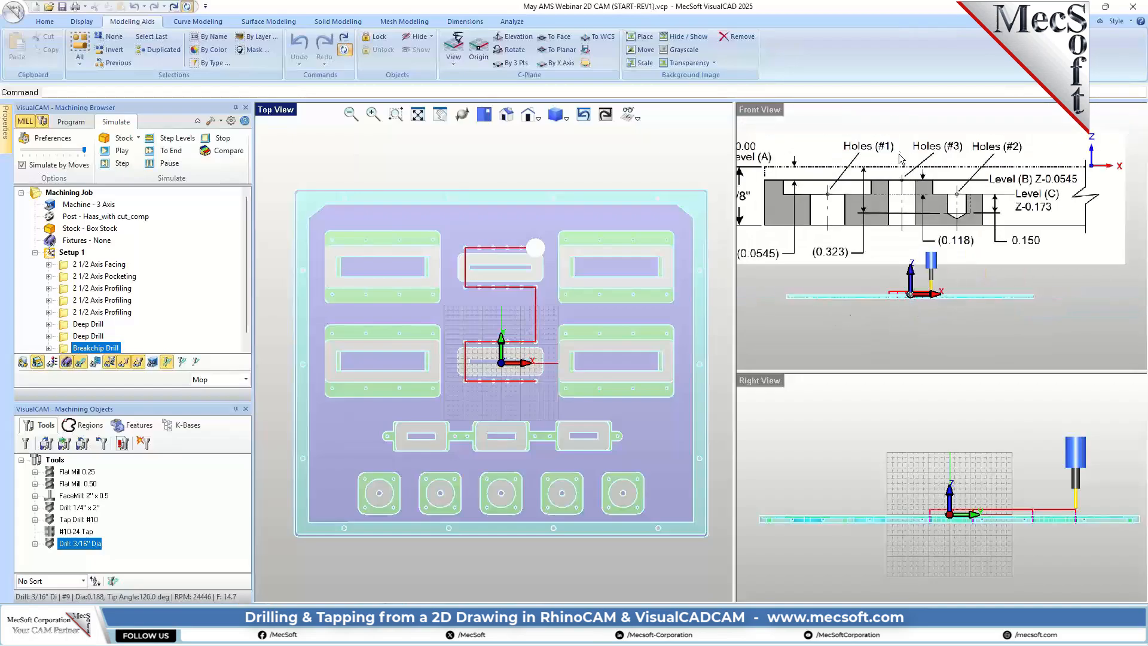
{"action": "scroll", "coordinate": [903, 287], "scroll_direction": "up", "scroll_amount": 3}
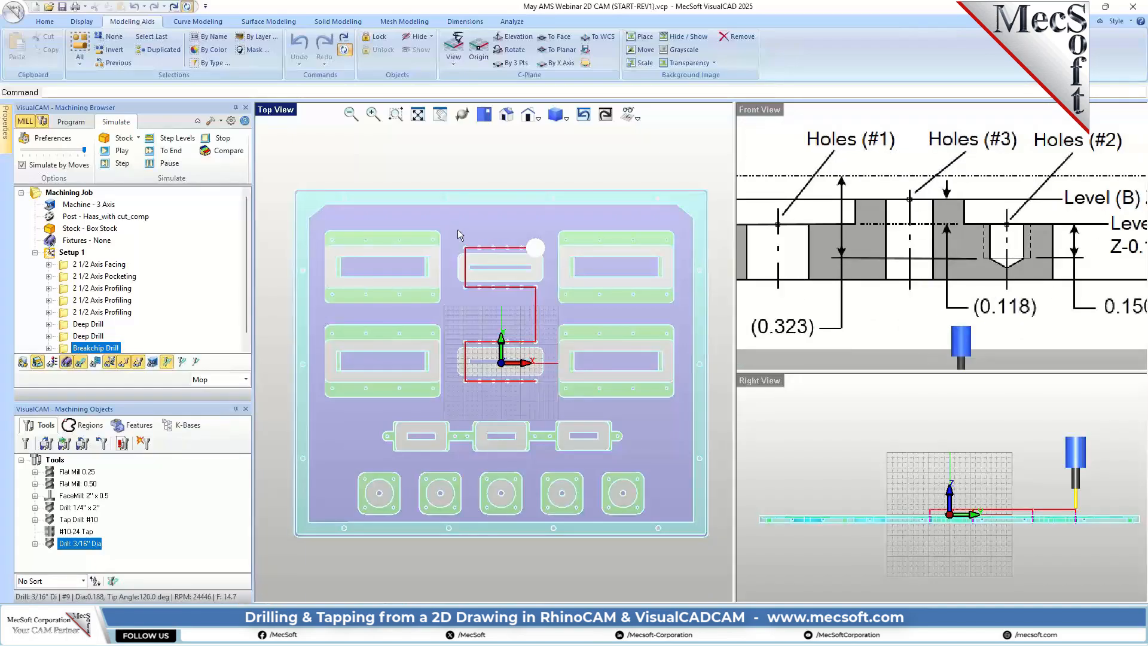
{"action": "scroll", "coordinate": [901, 254], "scroll_direction": "up", "scroll_amount": 1}
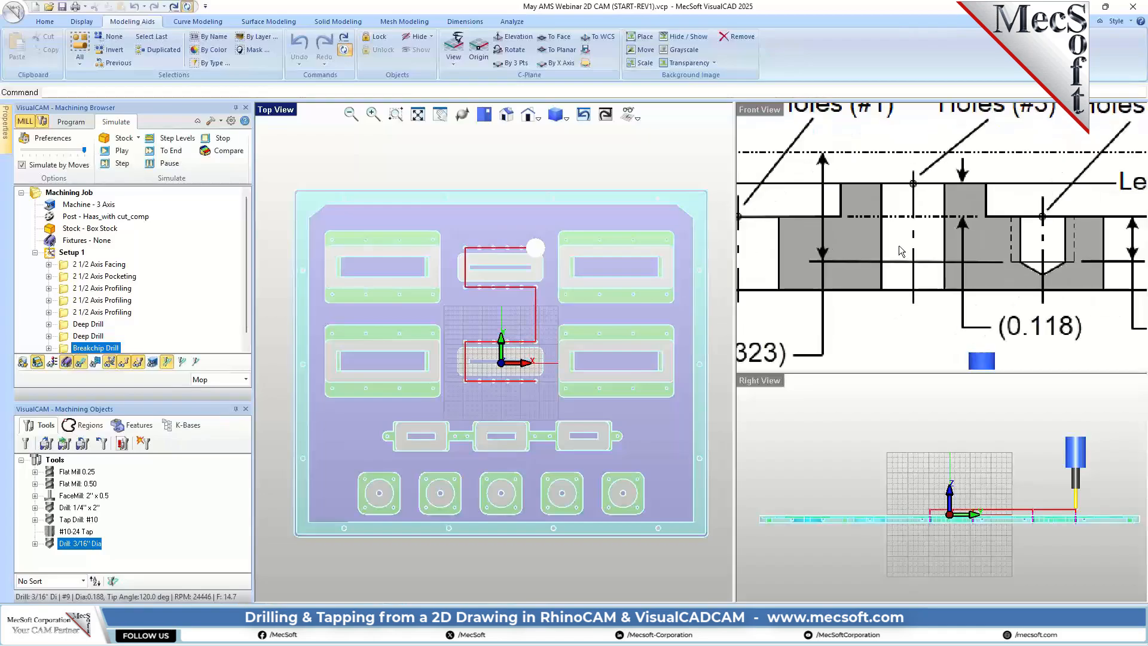
{"action": "scroll", "coordinate": [906, 204], "scroll_direction": "up", "scroll_amount": 2}
{"action": "scroll", "coordinate": [920, 201], "scroll_direction": "down", "scroll_amount": 3}
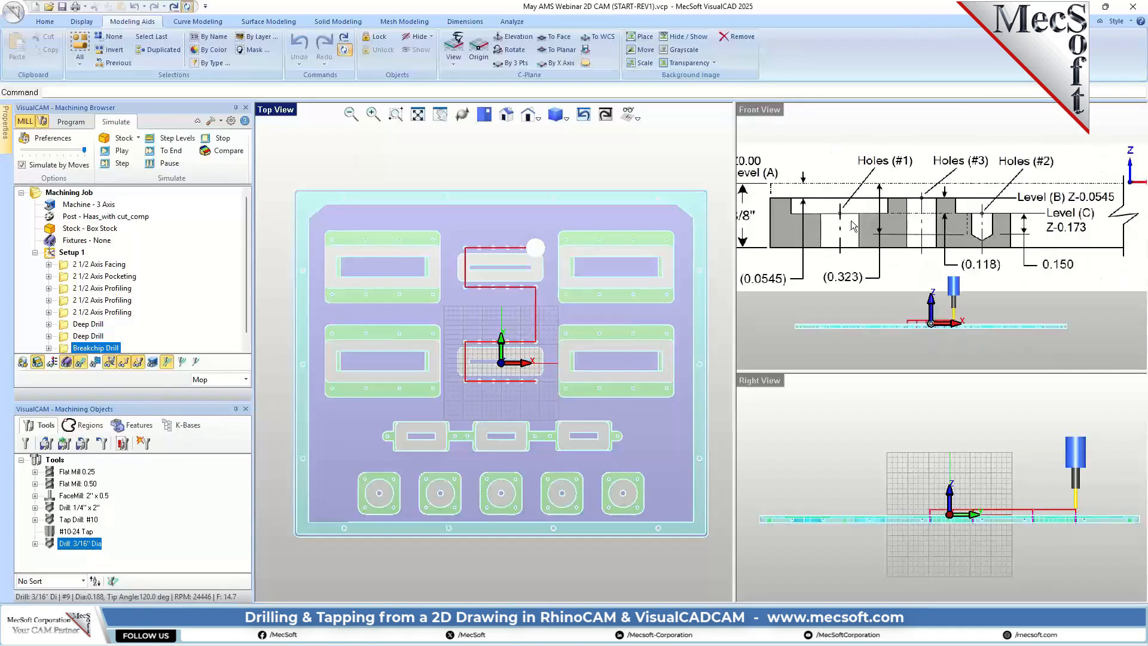
{"action": "scroll", "coordinate": [896, 336], "scroll_direction": "up", "scroll_amount": 8}
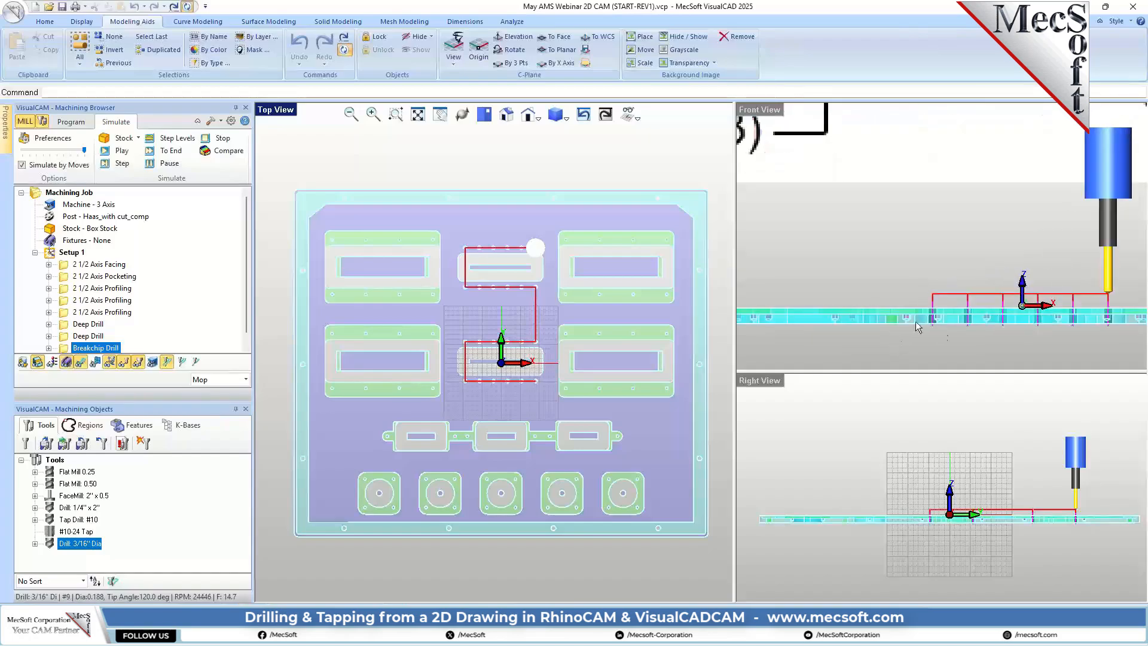
{"action": "scroll", "coordinate": [781, 301], "scroll_direction": "down", "scroll_amount": 4}
{"action": "scroll", "coordinate": [925, 302], "scroll_direction": "up", "scroll_amount": 8}
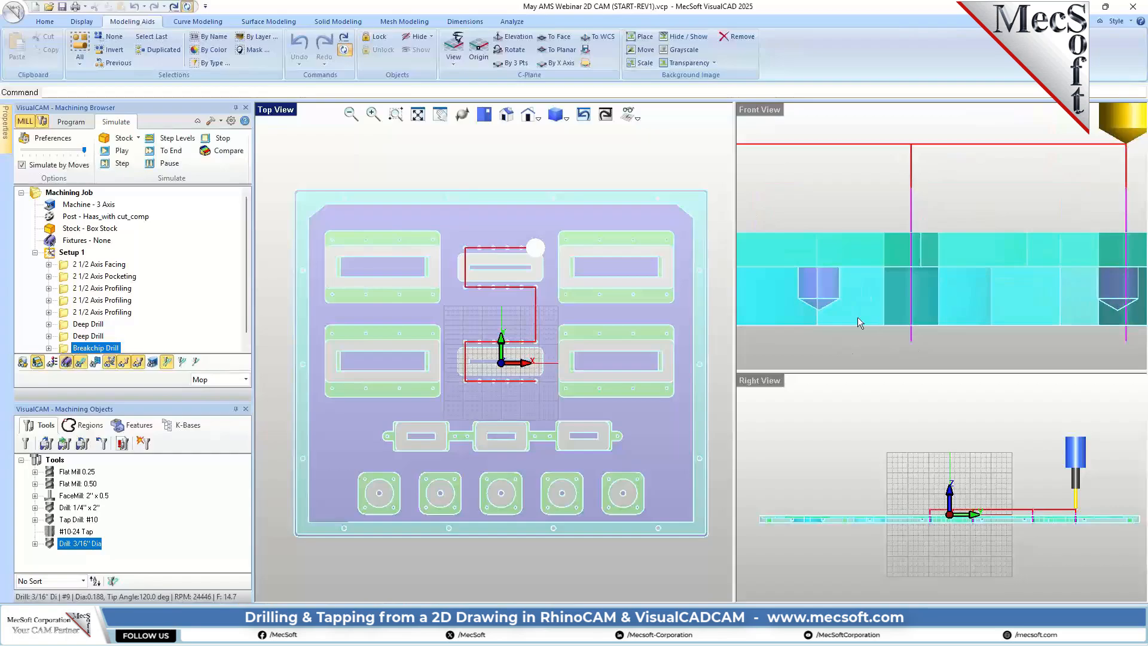
{"action": "scroll", "coordinate": [1013, 275], "scroll_direction": "down", "scroll_amount": 8}
{"action": "scroll", "coordinate": [1026, 260], "scroll_direction": "down", "scroll_amount": 4}
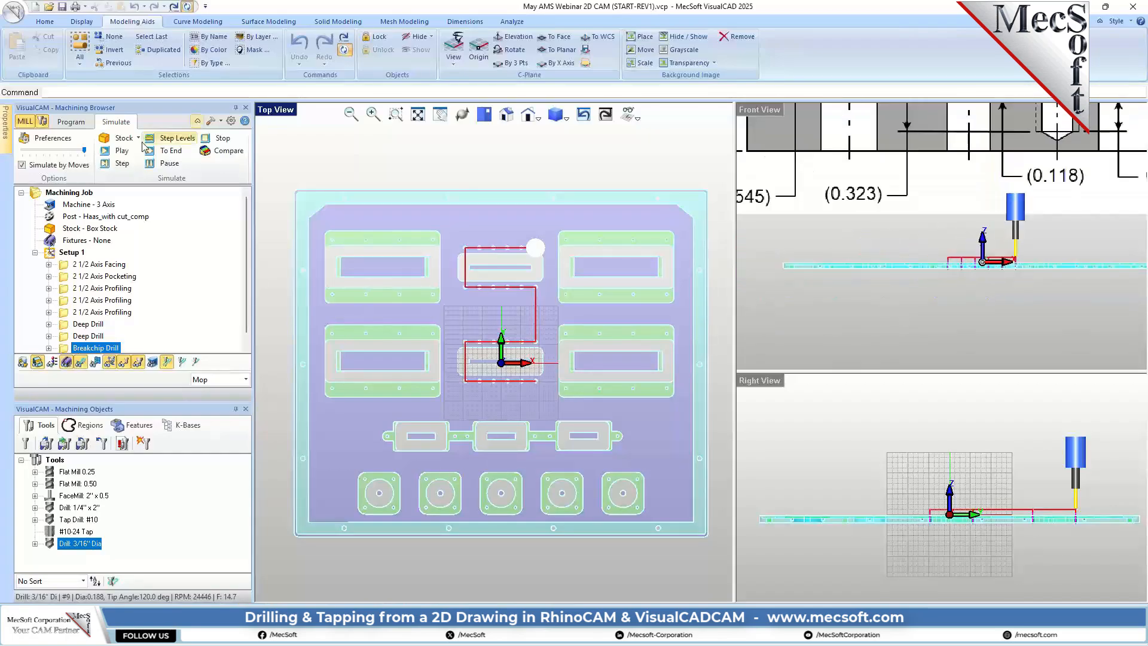
Step: Start a new tapping operation and assign it the second predefined machining region set
{"action": "left_click", "coordinate": [70, 121]}
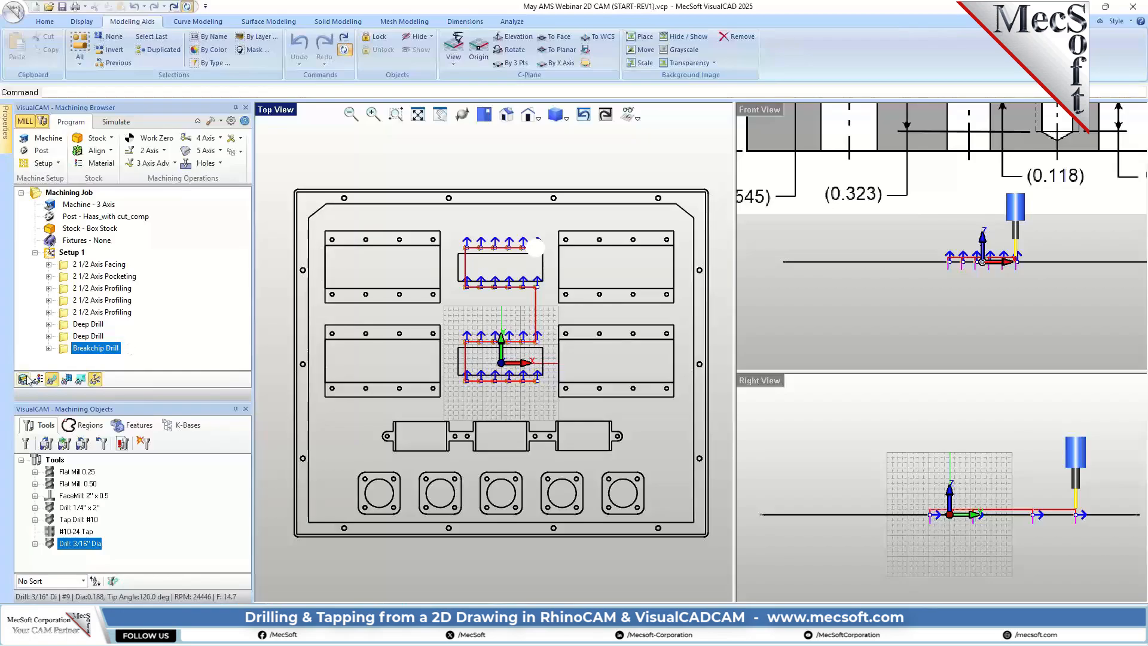
{"action": "left_click", "coordinate": [203, 163]}
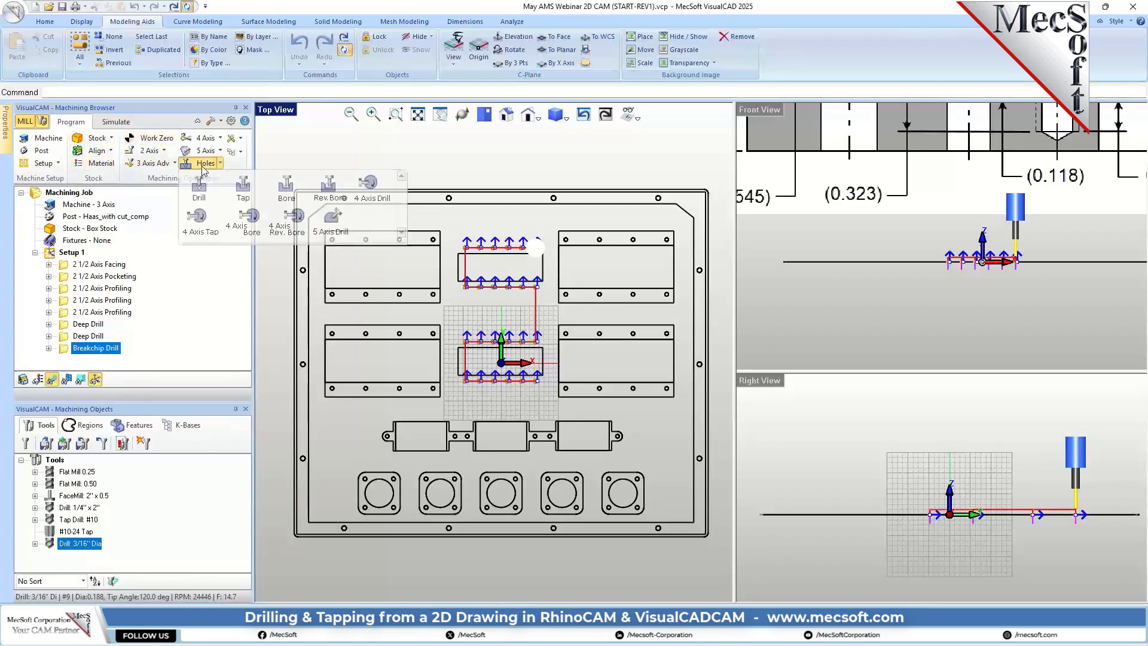
{"action": "left_click", "coordinate": [244, 218]}
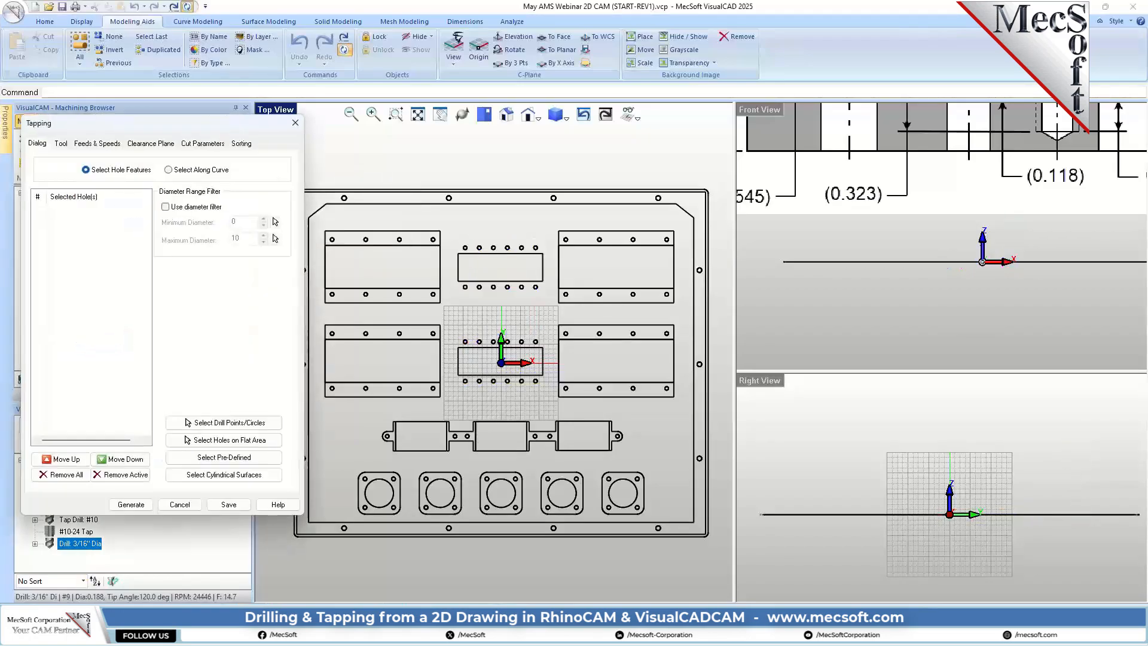
{"action": "left_click", "coordinate": [214, 459]}
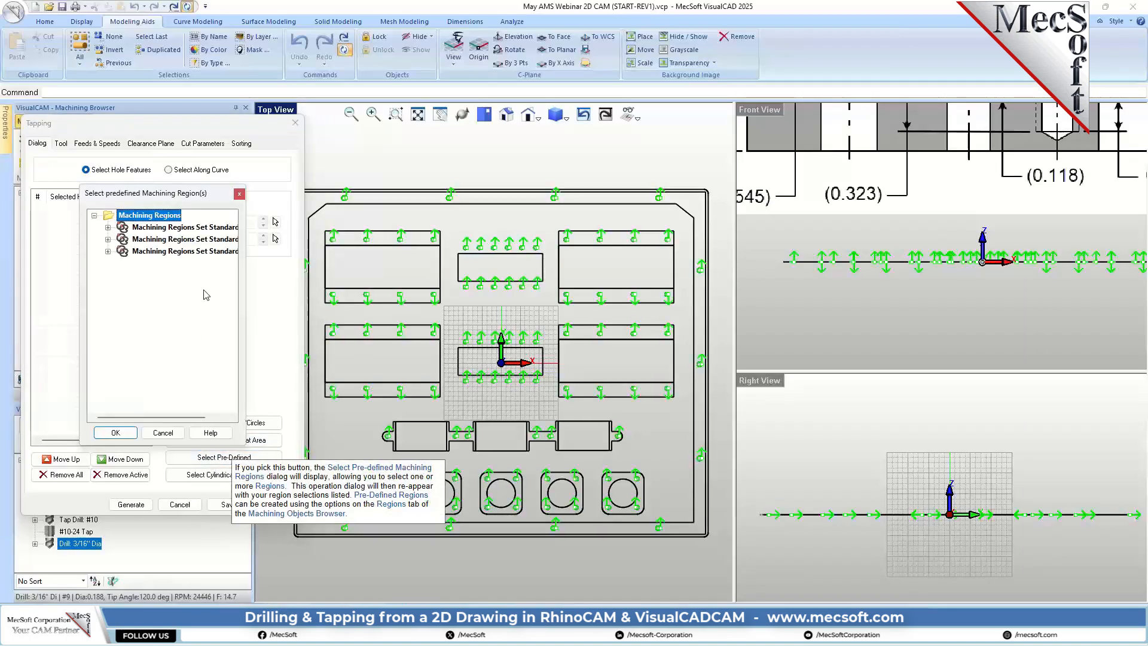
{"action": "left_click", "coordinate": [179, 252]}
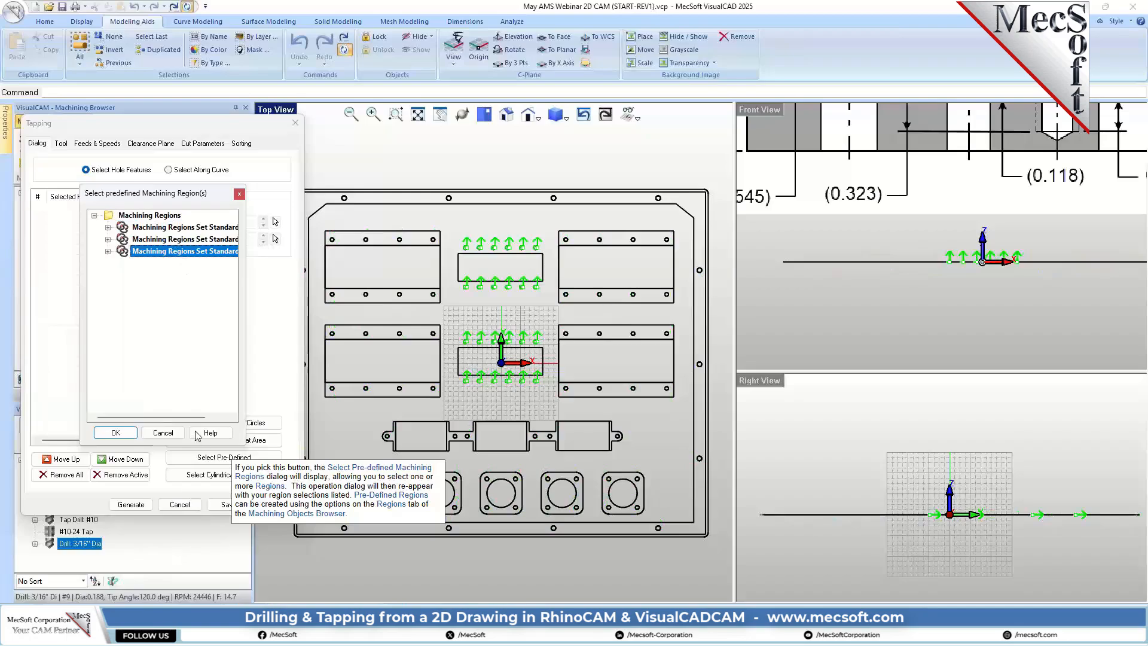
{"action": "left_click", "coordinate": [183, 239]}
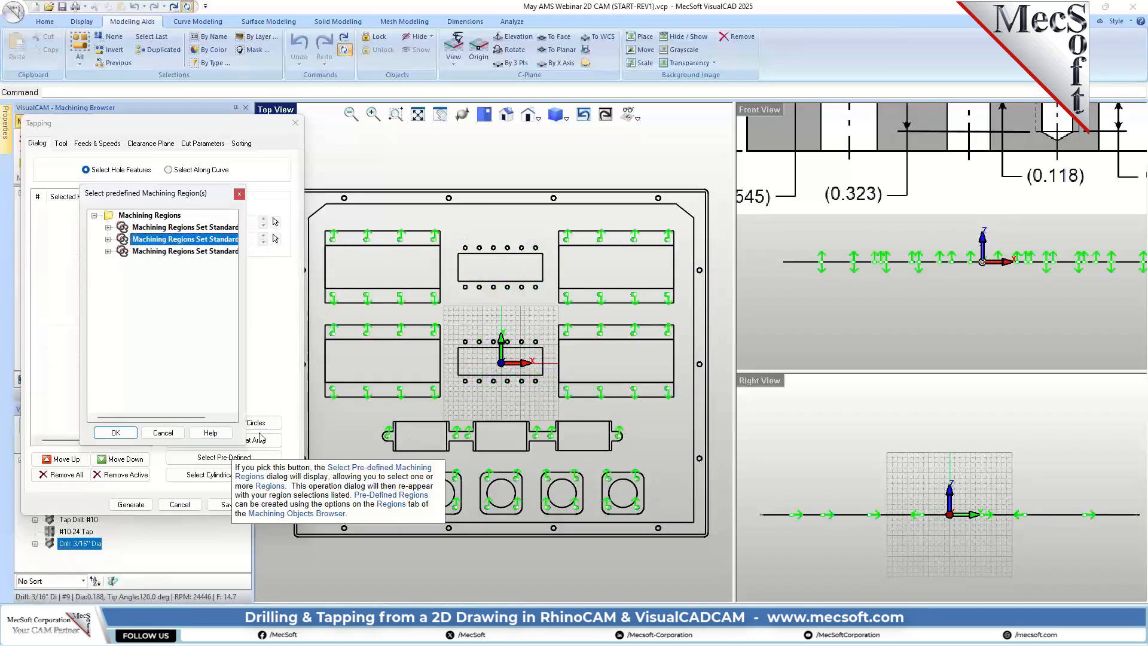
{"action": "left_click", "coordinate": [128, 435]}
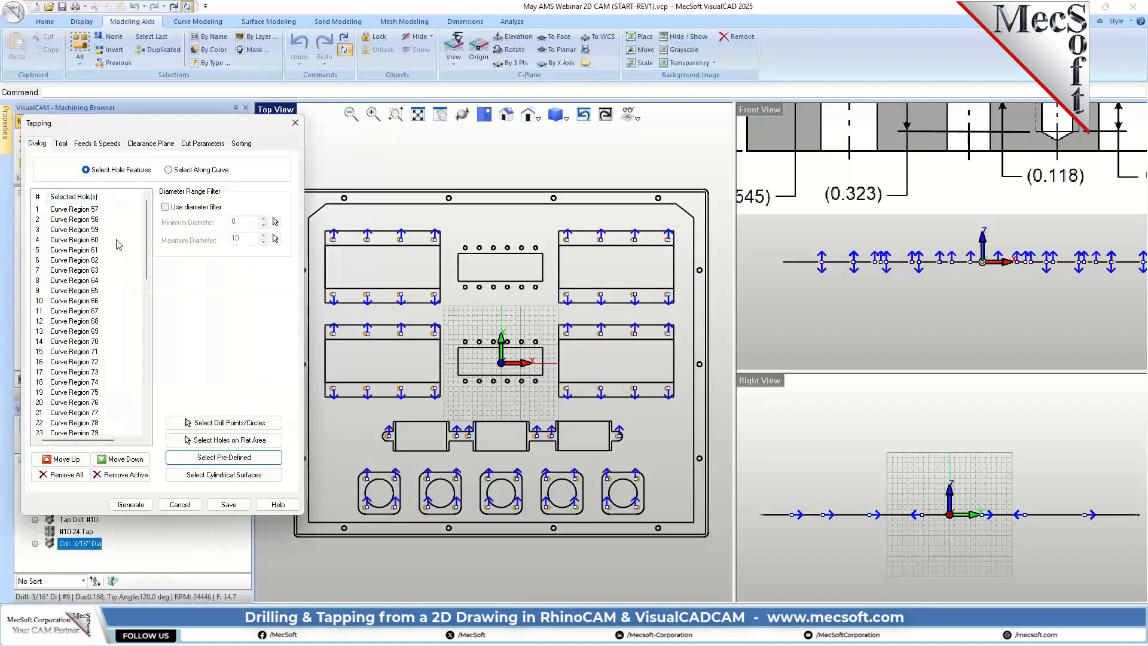
Step: Choose the #10-24 Tap as the operation's tool and review its properties, feeds and speeds, and clearance plane settings
{"action": "left_click", "coordinate": [61, 143]}
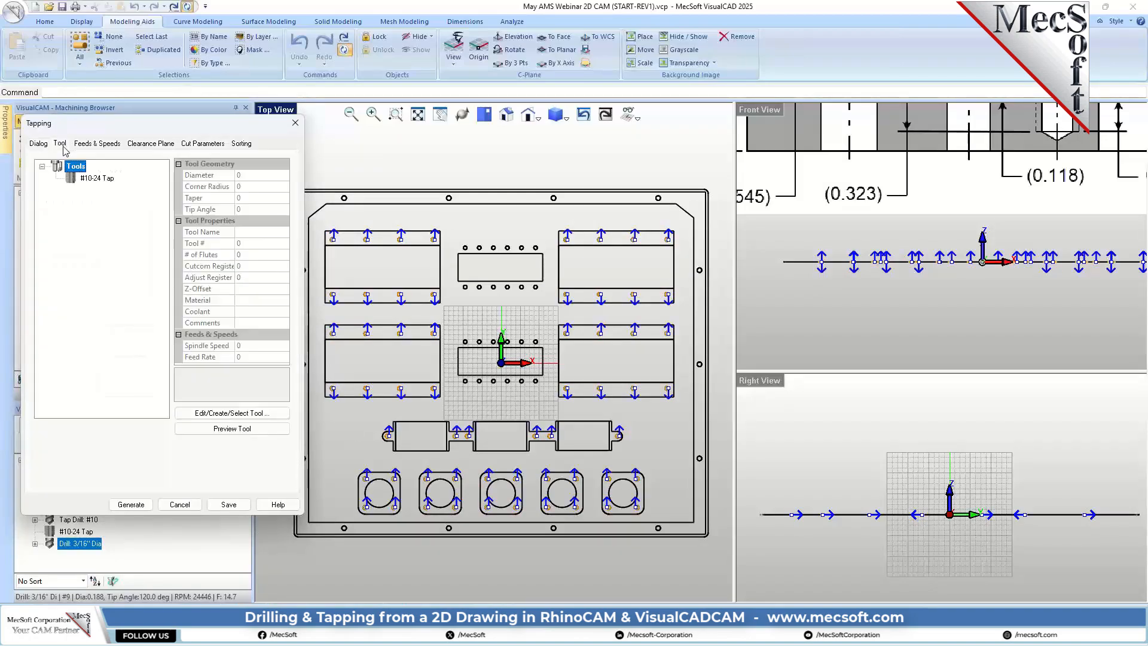
{"action": "left_click", "coordinate": [94, 178]}
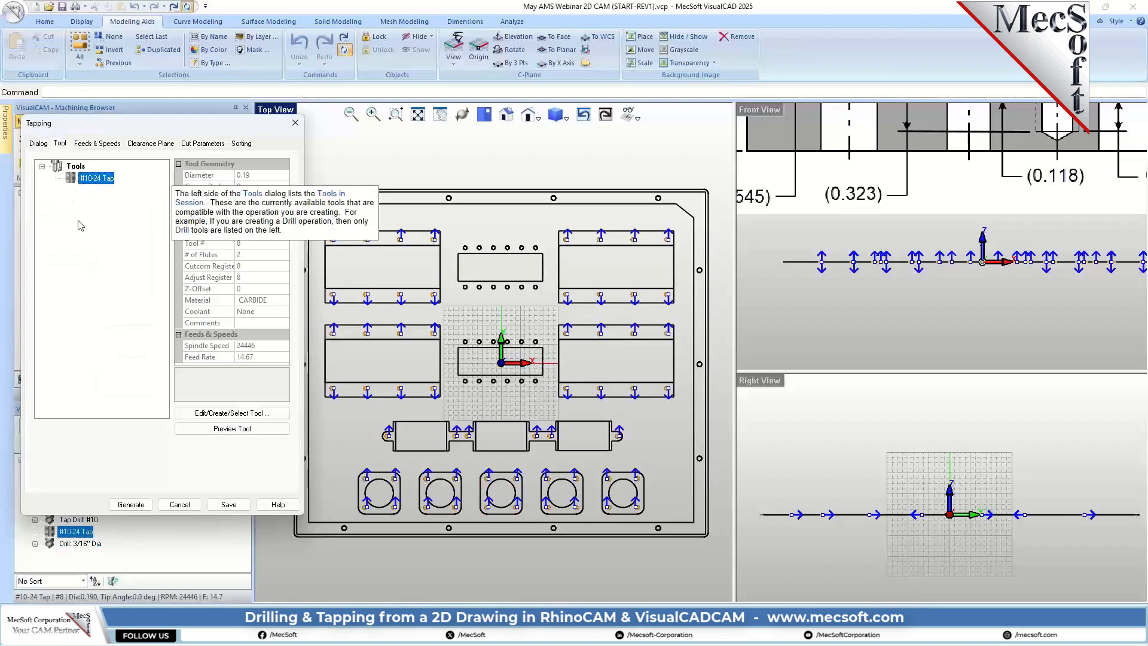
{"action": "double_click", "coordinate": [73, 179]}
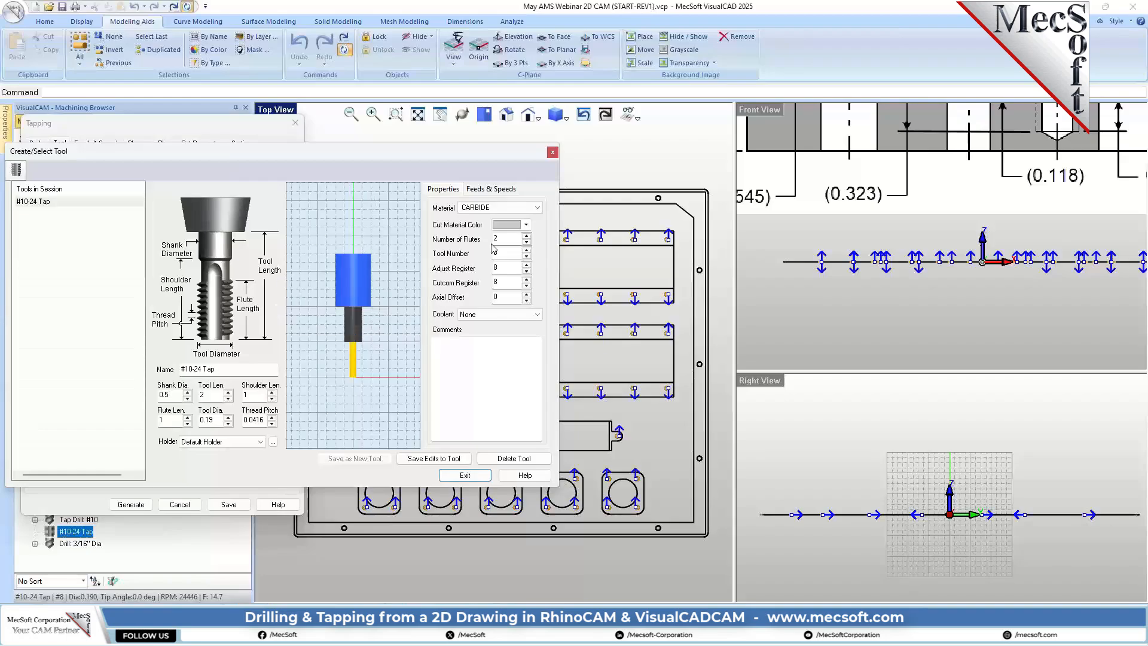
{"action": "left_click", "coordinate": [552, 152]}
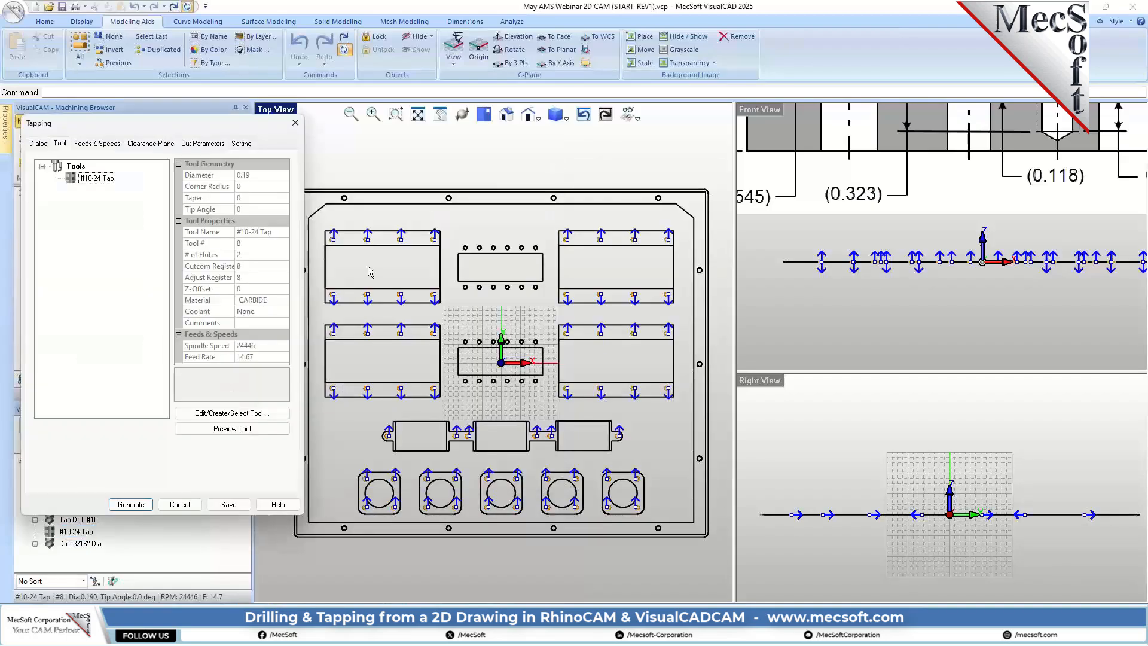
{"action": "left_click", "coordinate": [93, 143]}
{"action": "left_click", "coordinate": [150, 143]}
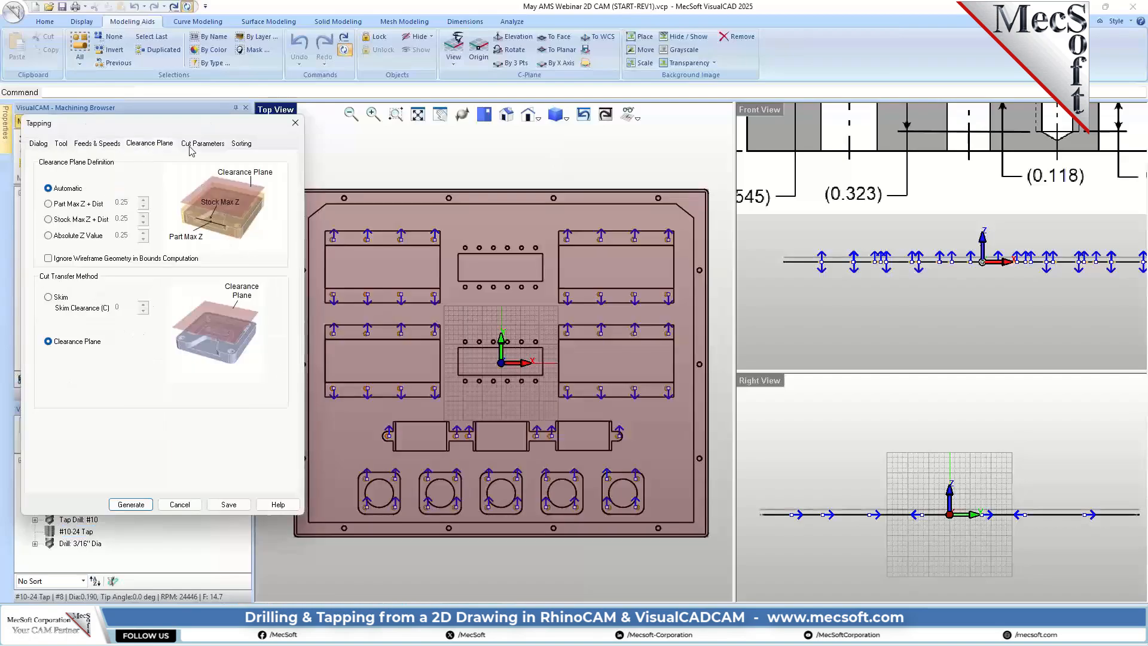
Step: Set the tap type to Peck Tapping with a tap depth of 0.323 and check the depth against the section drawing
{"action": "left_click", "coordinate": [202, 143]}
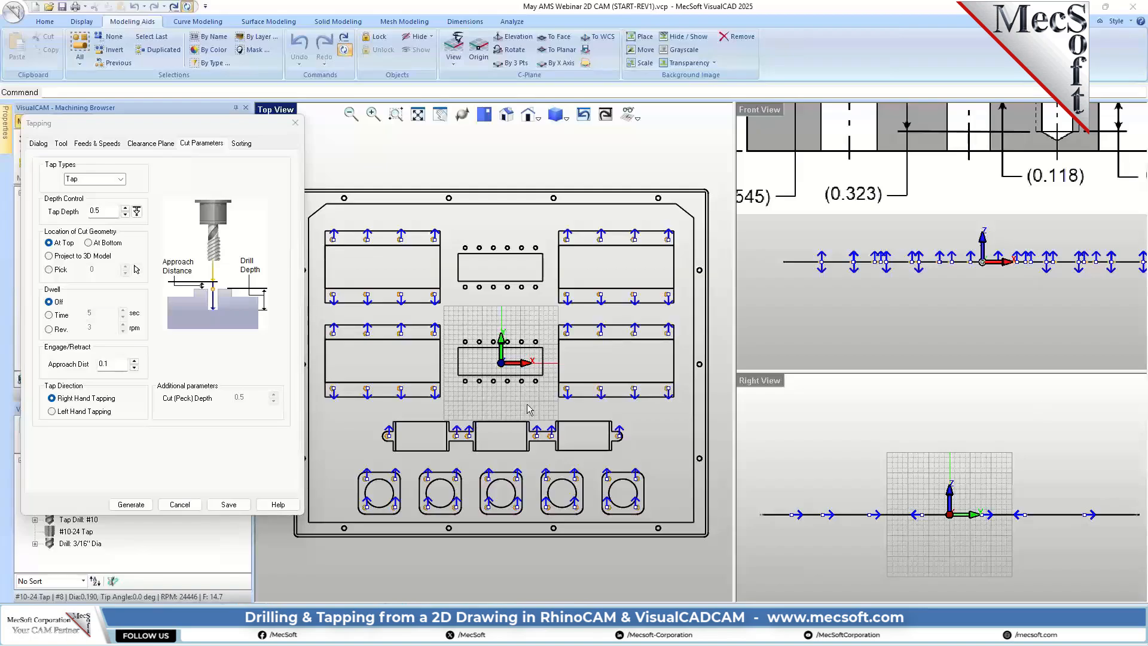
{"action": "left_click", "coordinate": [120, 179]}
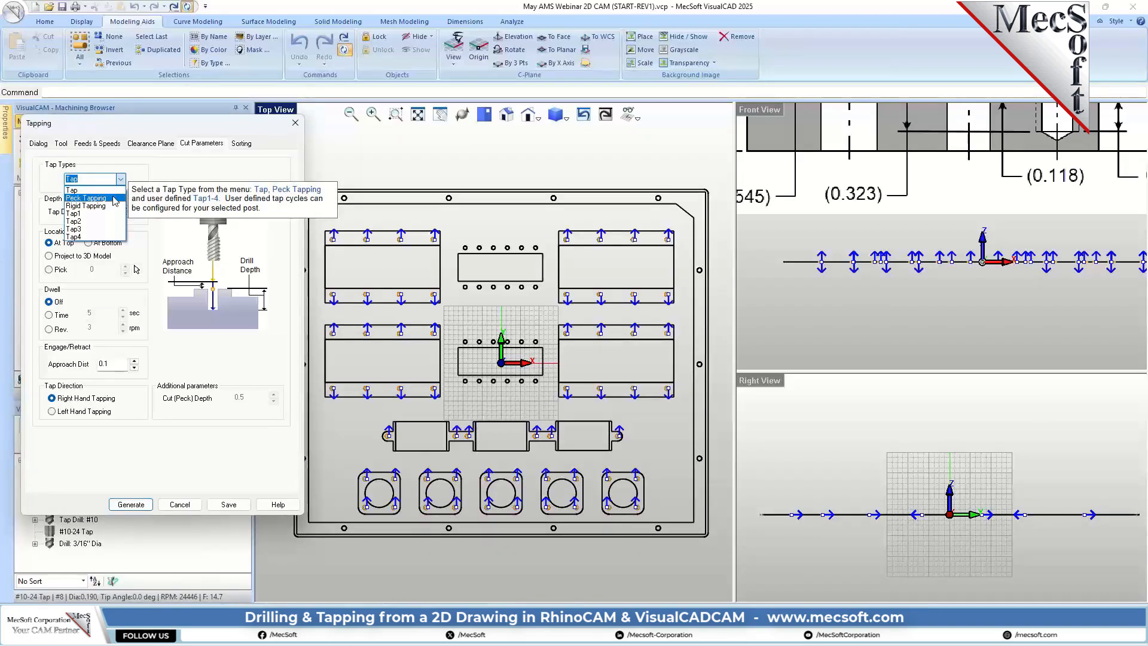
{"action": "left_click", "coordinate": [116, 198]}
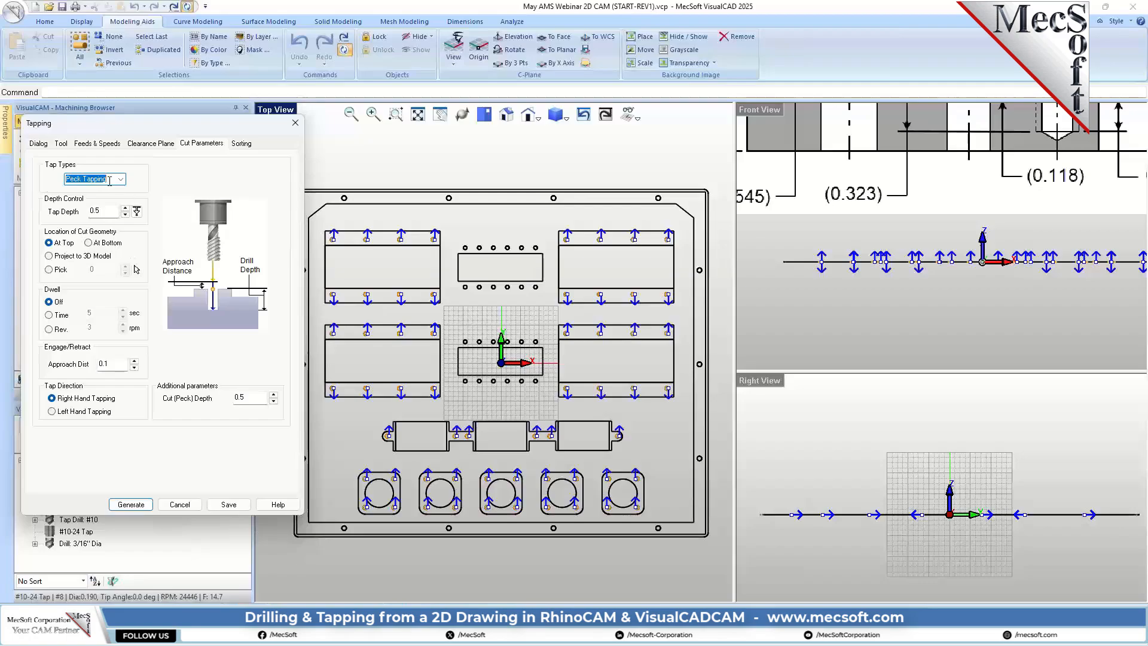
{"action": "left_click", "coordinate": [106, 212]}
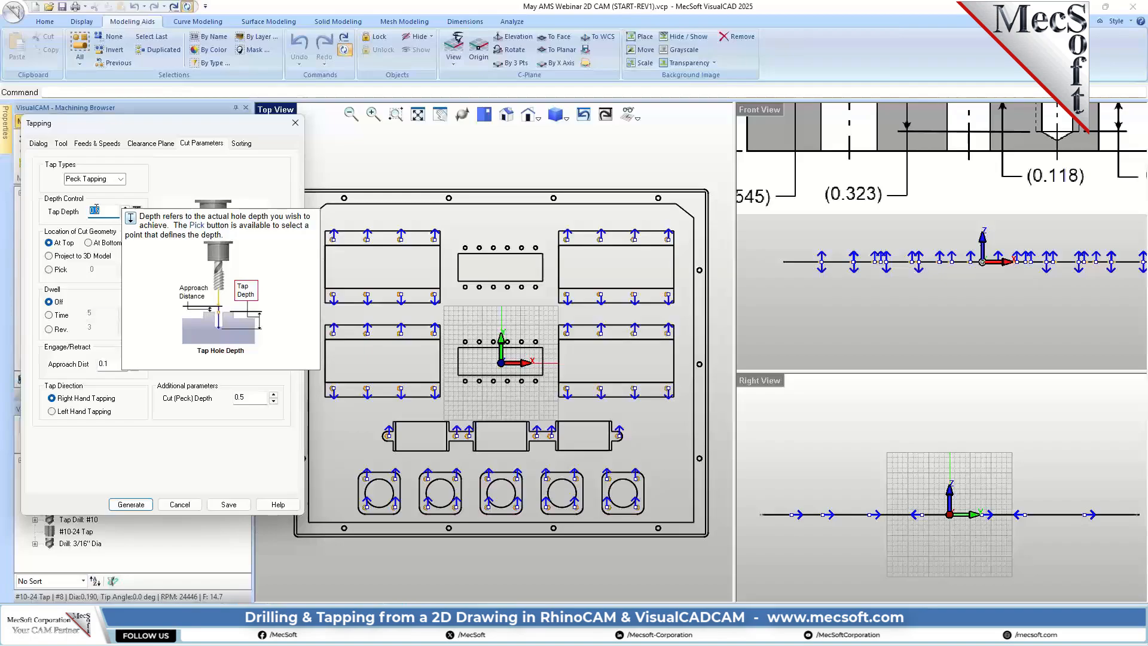
{"action": "type", "text": "0.323"}
{"action": "scroll", "coordinate": [979, 281], "scroll_direction": "down", "scroll_amount": 4}
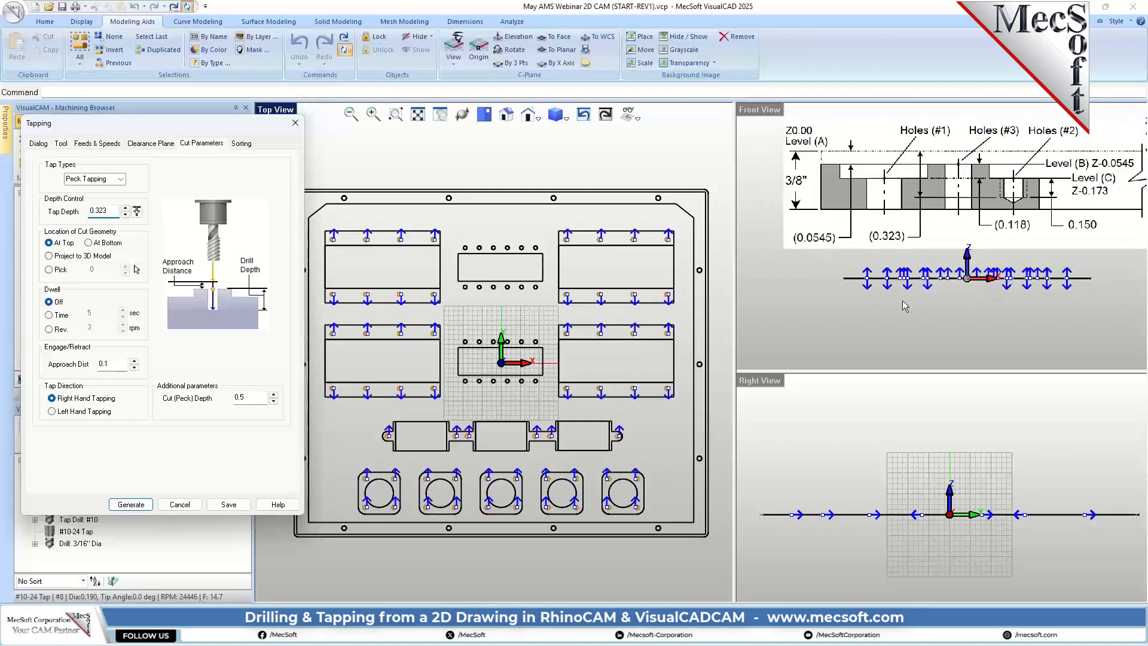
{"action": "scroll", "coordinate": [979, 281], "scroll_direction": "up", "scroll_amount": 6}
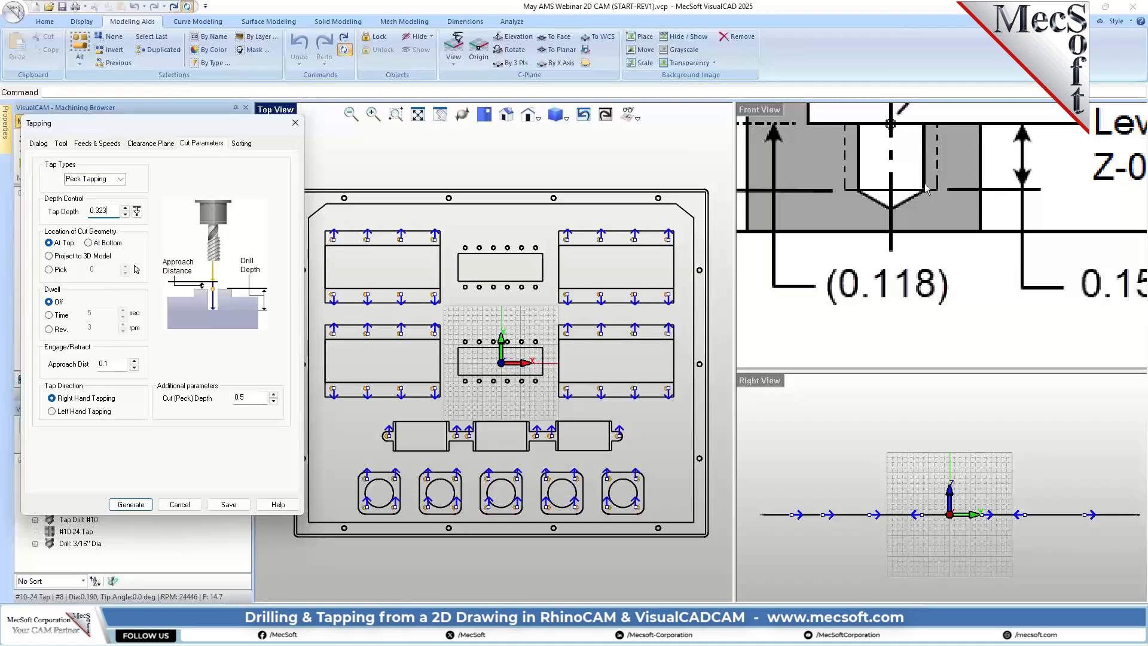
{"action": "scroll", "coordinate": [879, 196], "scroll_direction": "down", "scroll_amount": 5}
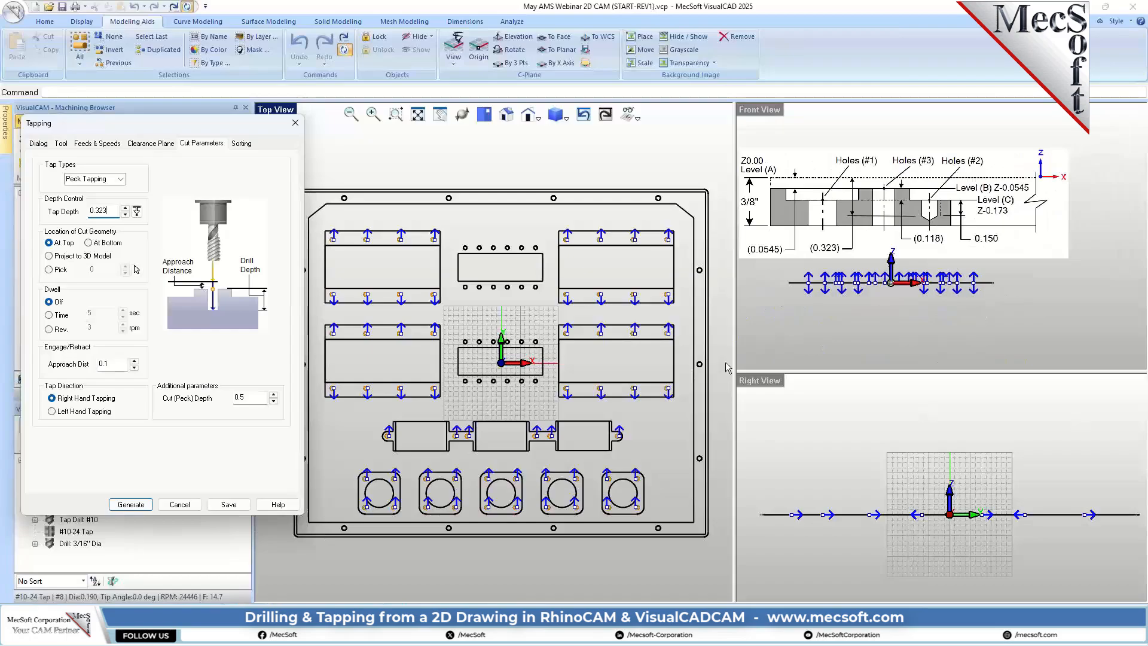
Step: Generate the peck tapping toolpath with Minimum Distance Sort
{"action": "left_click", "coordinate": [241, 143]}
{"action": "left_click", "coordinate": [125, 173]}
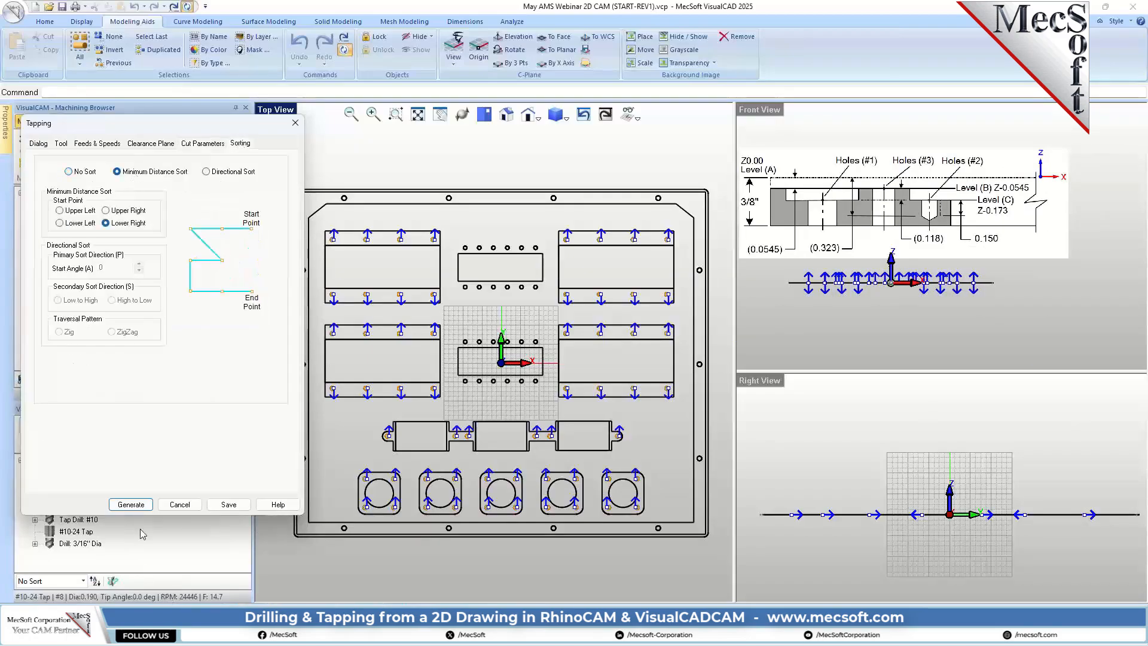
{"action": "left_click", "coordinate": [131, 505]}
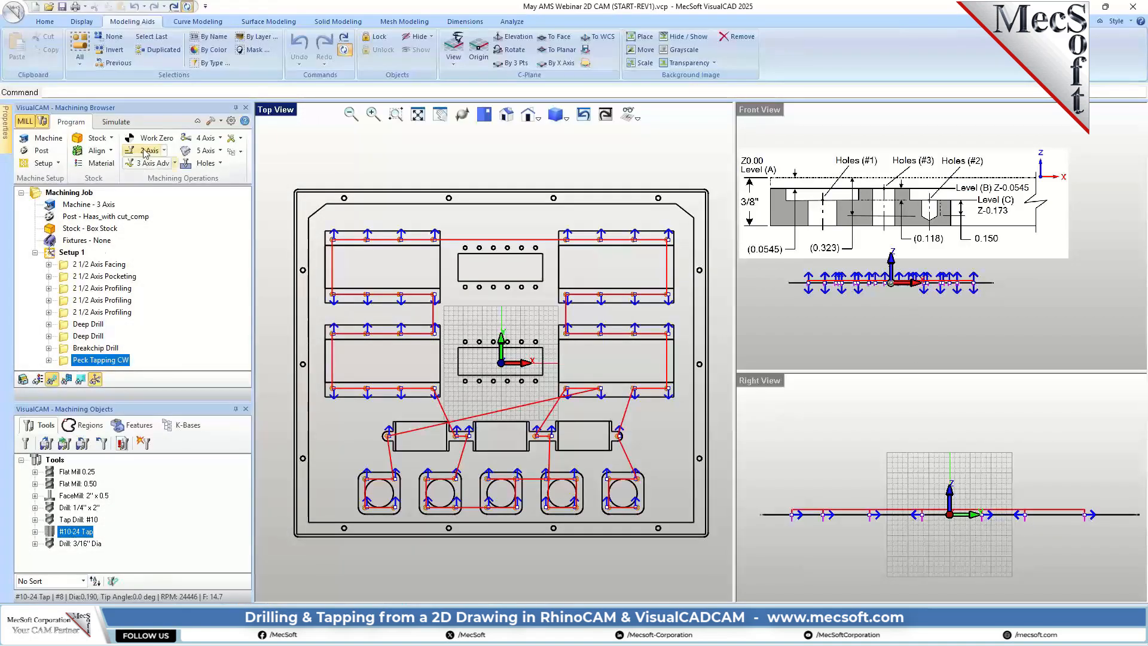
Step: Simulate the peck tapping operation and inspect the tapped holes' depth in the Front view
{"action": "left_click", "coordinate": [116, 123]}
{"action": "left_click", "coordinate": [118, 138]}
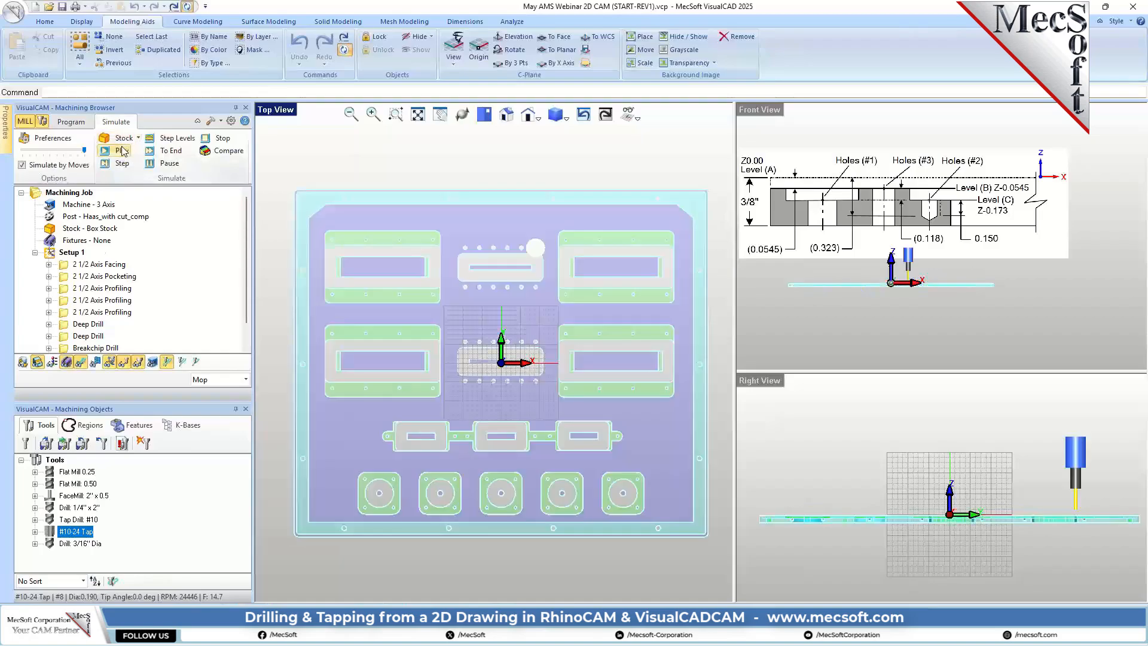
{"action": "scroll", "coordinate": [856, 287], "scroll_direction": "up", "scroll_amount": 8}
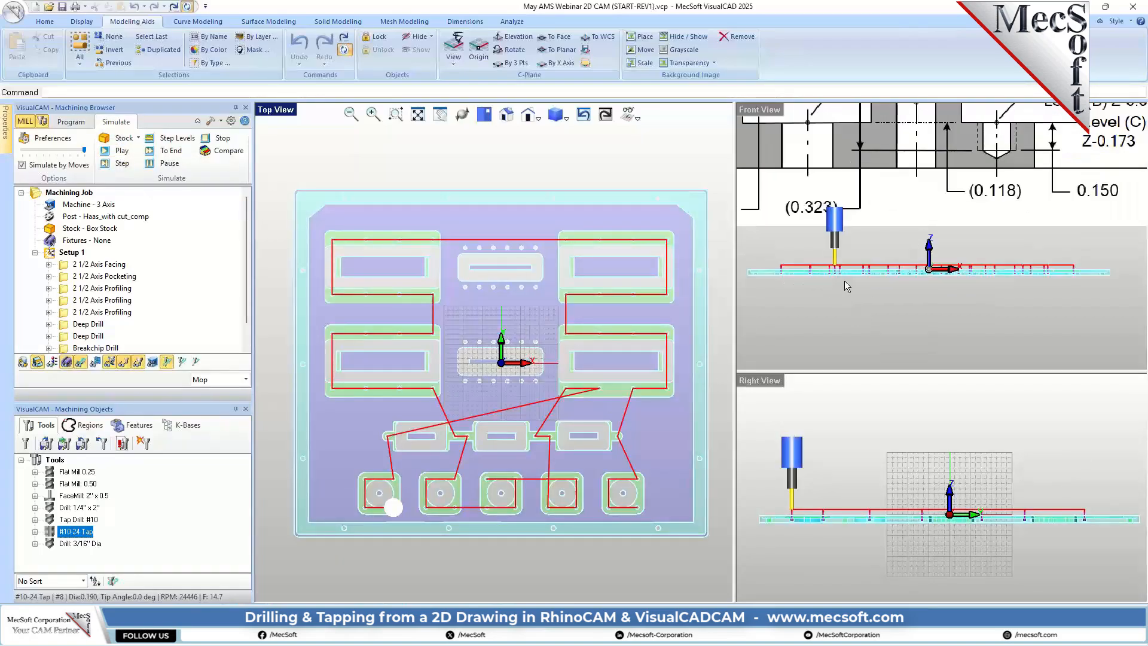
{"action": "scroll", "coordinate": [844, 264], "scroll_direction": "down", "scroll_amount": 3}
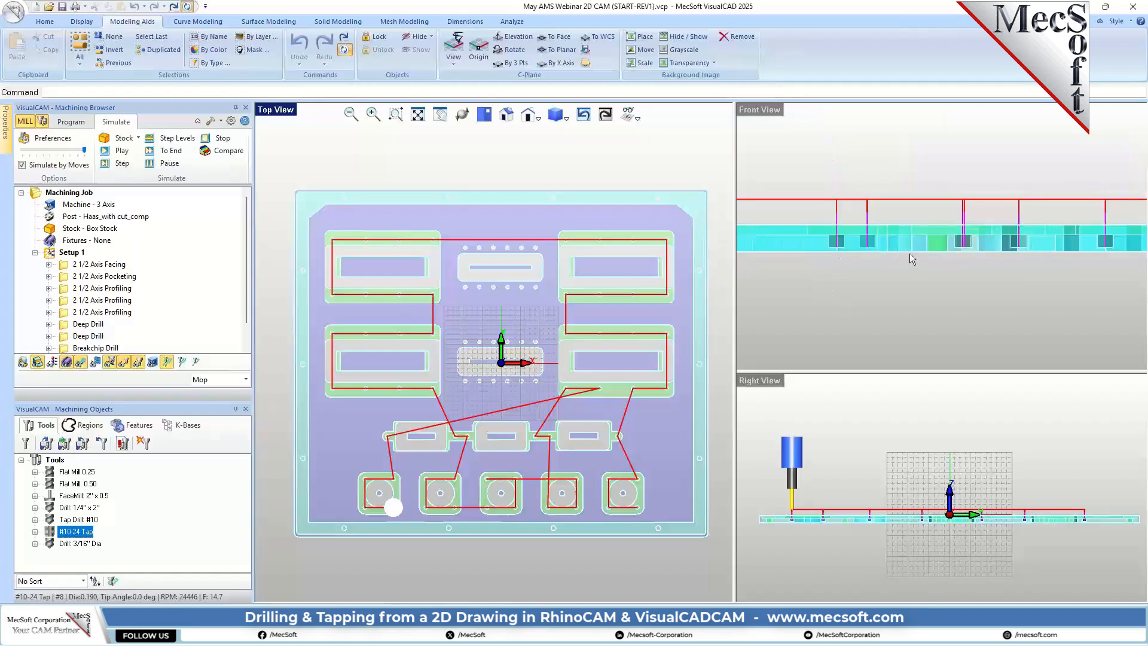
{"action": "scroll", "coordinate": [1066, 239], "scroll_direction": "up", "scroll_amount": 3}
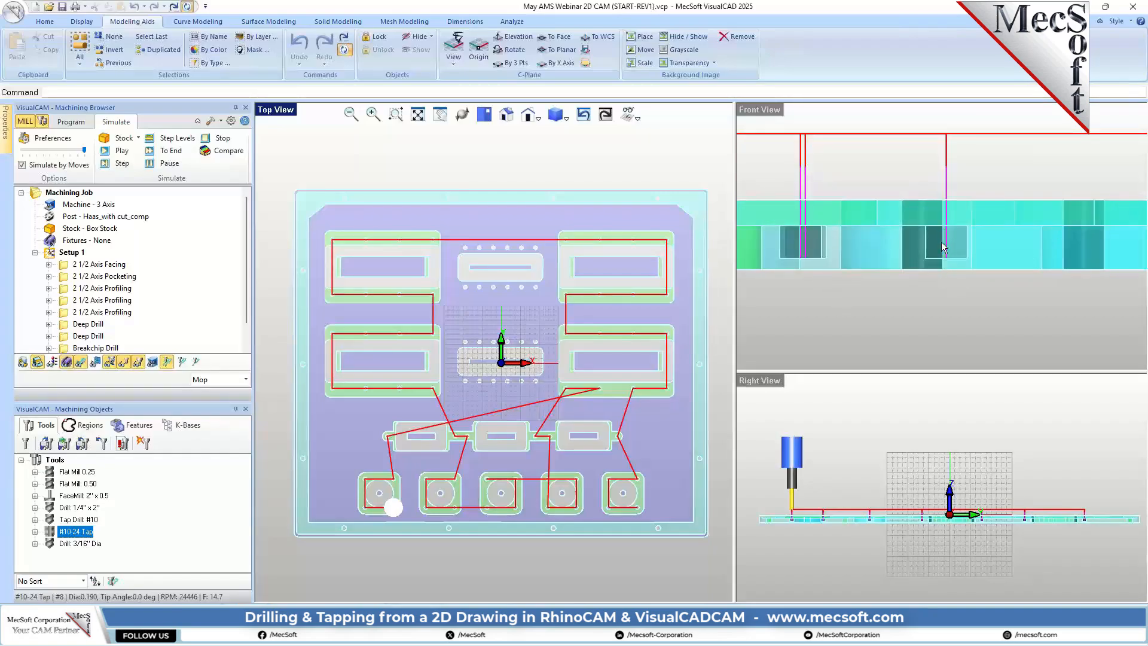
{"action": "scroll", "coordinate": [942, 245], "scroll_direction": "up", "scroll_amount": 3}
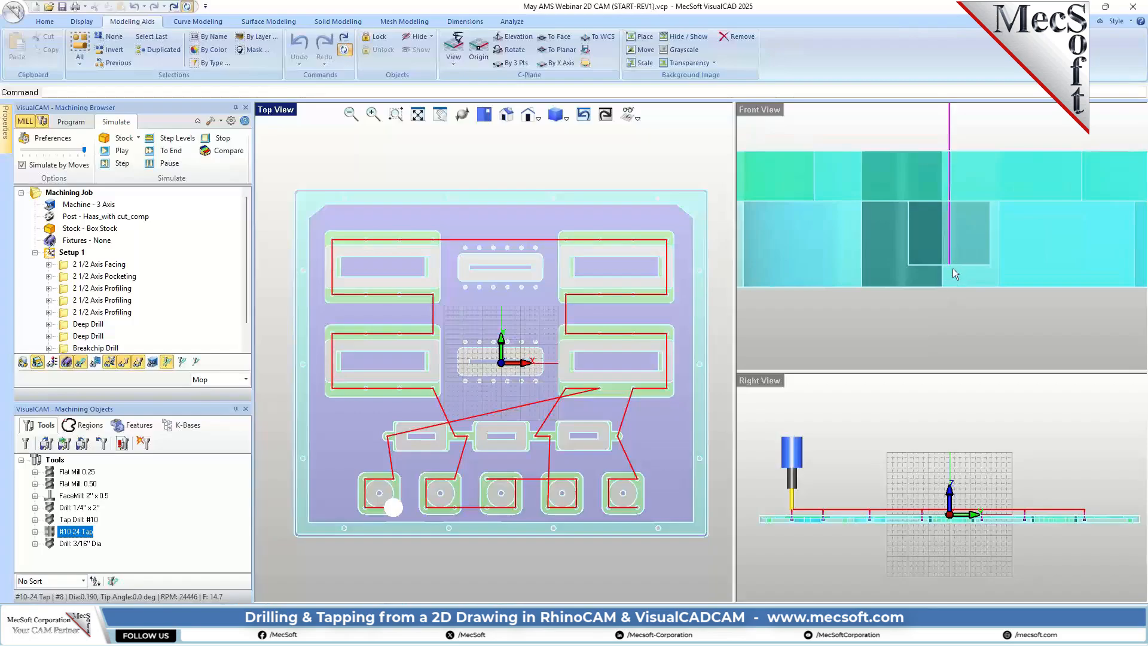
Step: Edit the Peck Tapping operation to a tap depth of 0.15 with a picked location of cut geometry, and regenerate its toolpath
{"action": "scroll", "coordinate": [953, 268], "scroll_direction": "down", "scroll_amount": 4}
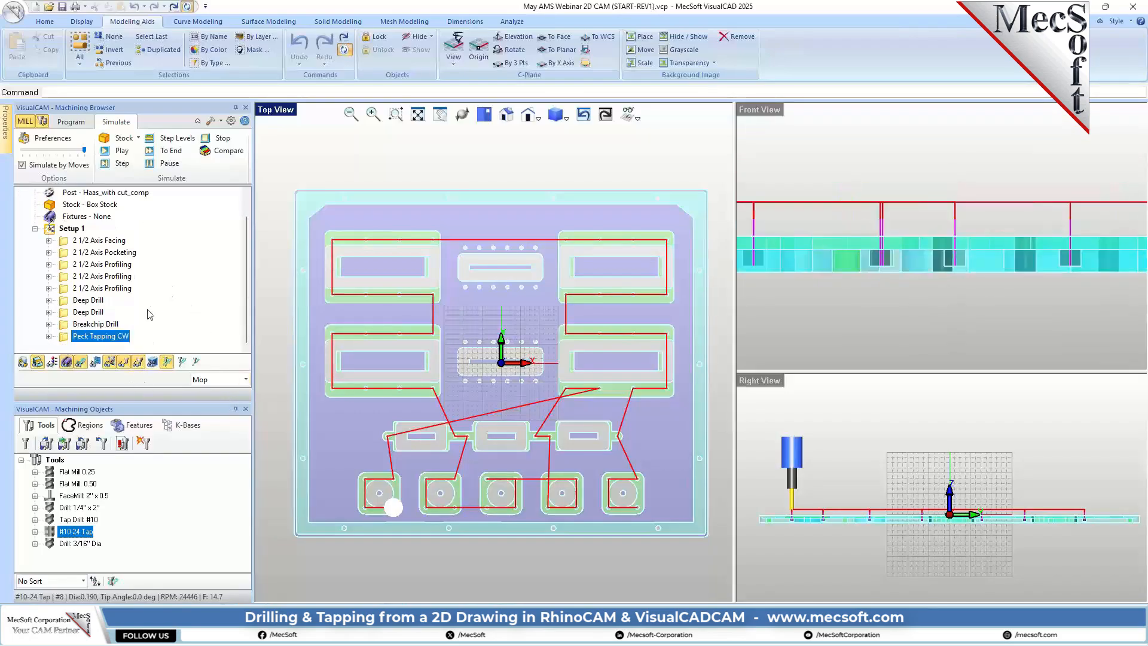
{"action": "double_click", "coordinate": [67, 337]}
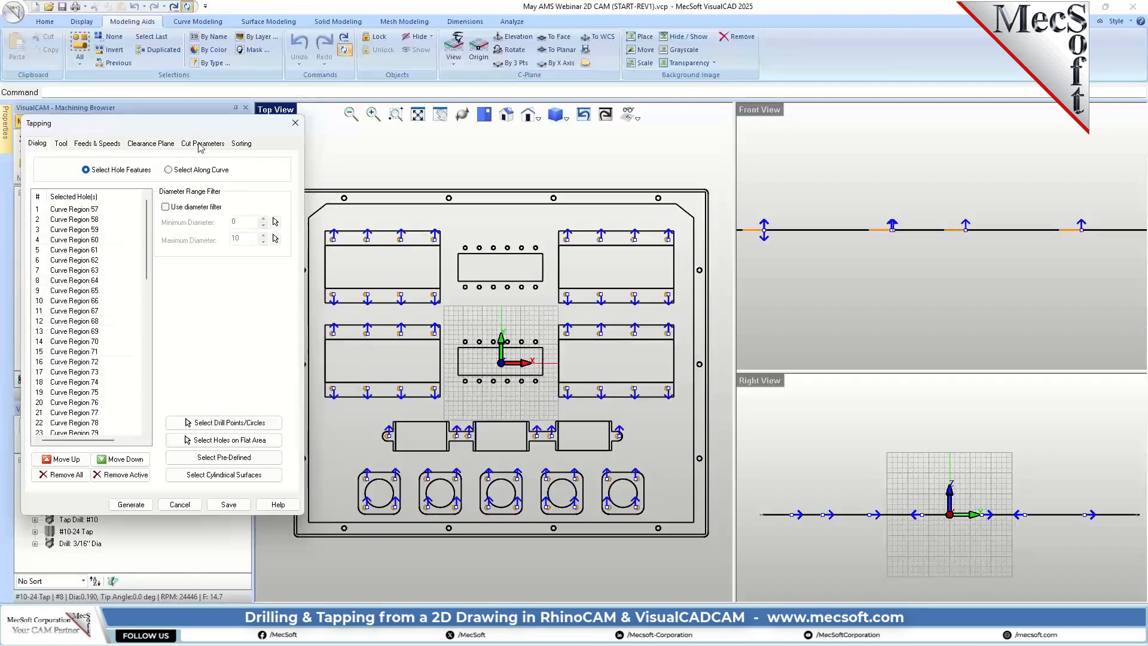
{"action": "left_click", "coordinate": [200, 145]}
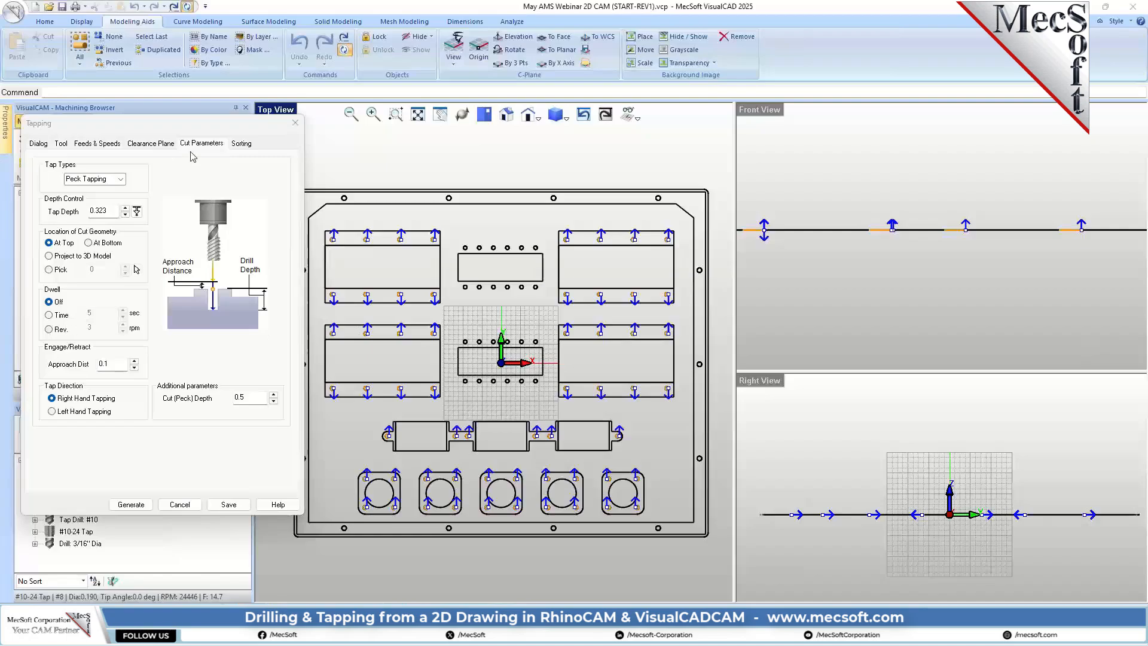
{"action": "double_click", "coordinate": [111, 210]}
{"action": "type", "text": "15"}
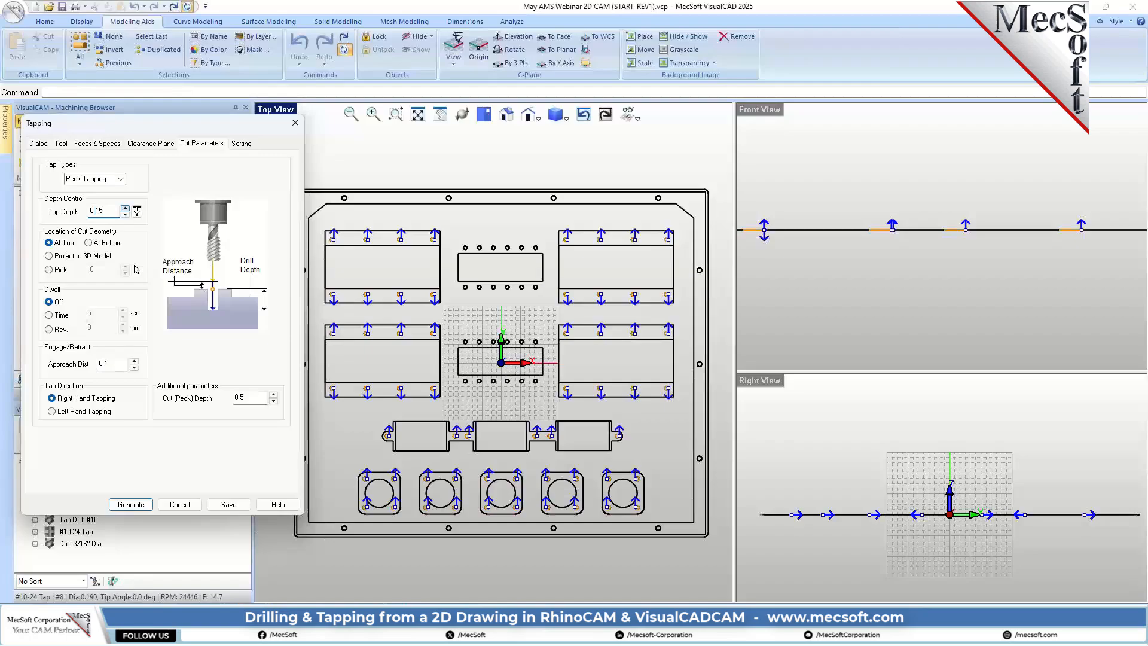
{"action": "left_click", "coordinate": [49, 269]}
{"action": "left_click", "coordinate": [131, 505]}
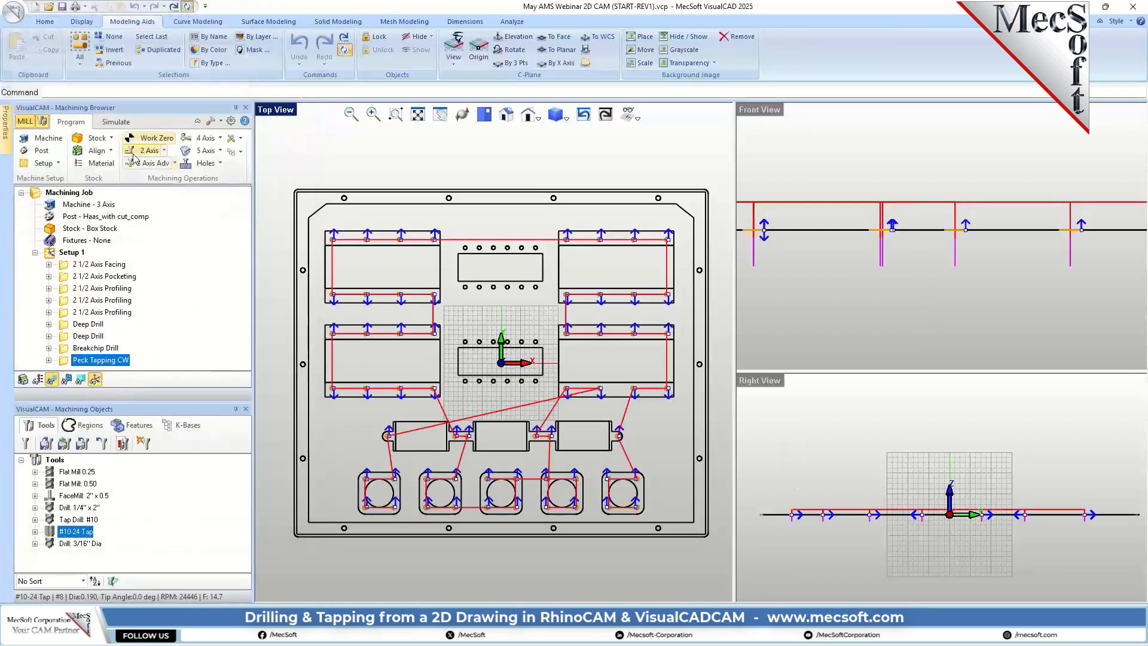
Step: Simulate the regenerated peck tapping toolpath and check the tapped holes' depth against the section drawing in the Front view
{"action": "left_click", "coordinate": [116, 122]}
{"action": "left_click", "coordinate": [121, 151]}
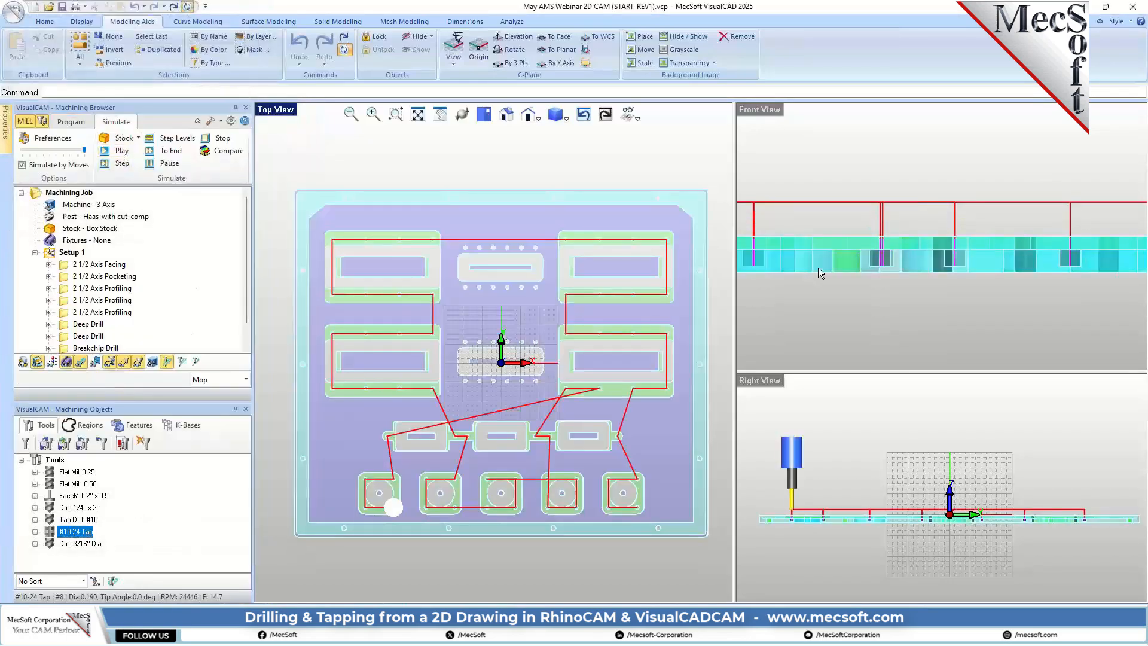
{"action": "scroll", "coordinate": [939, 264], "scroll_direction": "up", "scroll_amount": 8}
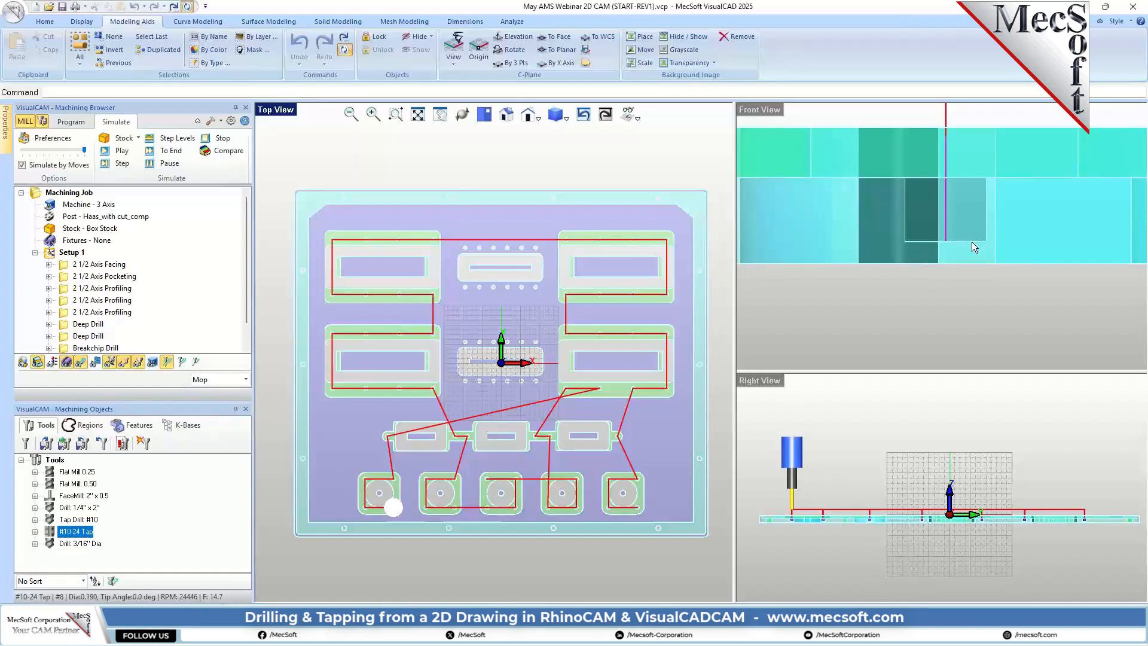
{"action": "scroll", "coordinate": [927, 272], "scroll_direction": "down", "scroll_amount": 5}
{"action": "scroll", "coordinate": [902, 263], "scroll_direction": "down", "scroll_amount": 3}
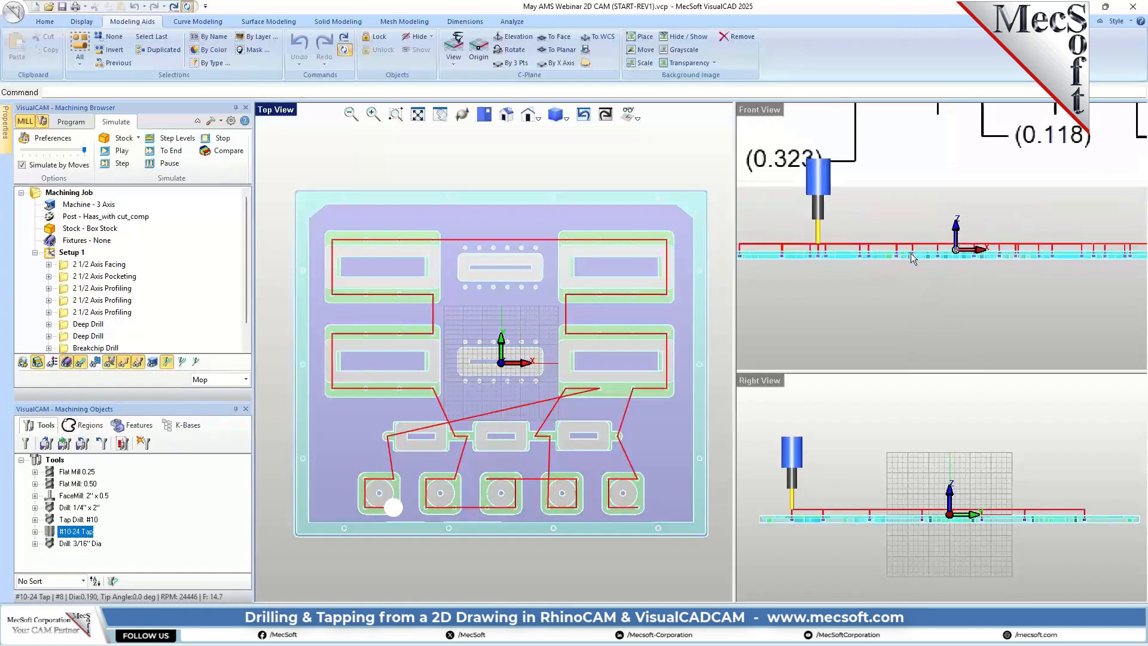
{"action": "scroll", "coordinate": [909, 325], "scroll_direction": "down", "scroll_amount": 2}
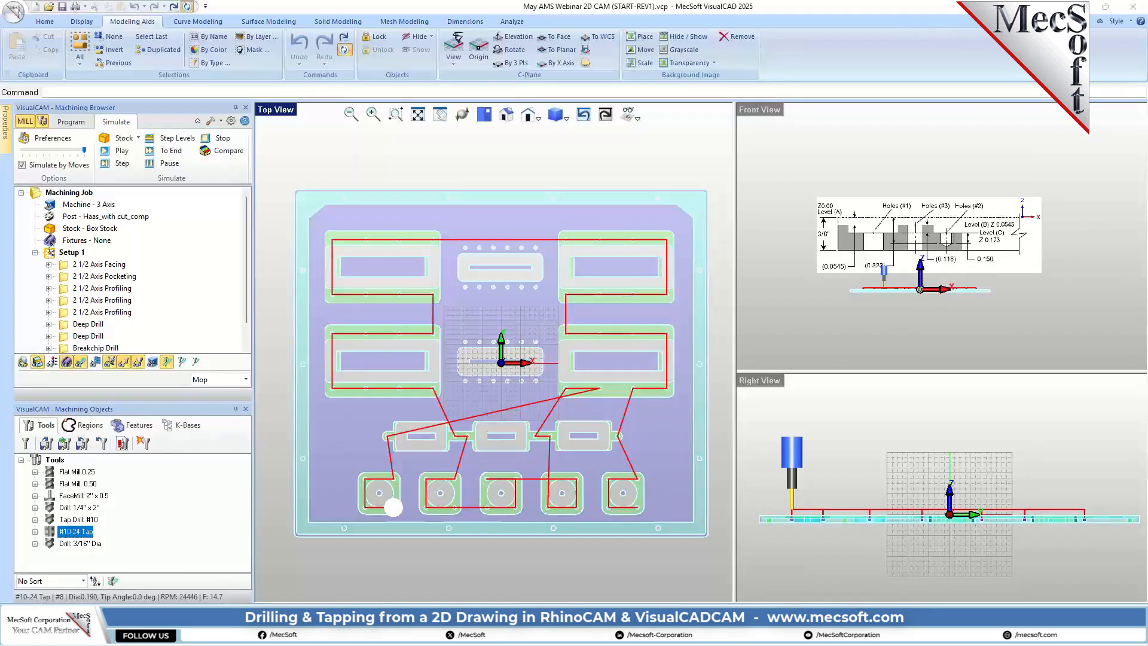
Step: Set the stock model simulation display transparency to fully opaque in the simulation preferences
{"action": "left_click", "coordinate": [53, 138]}
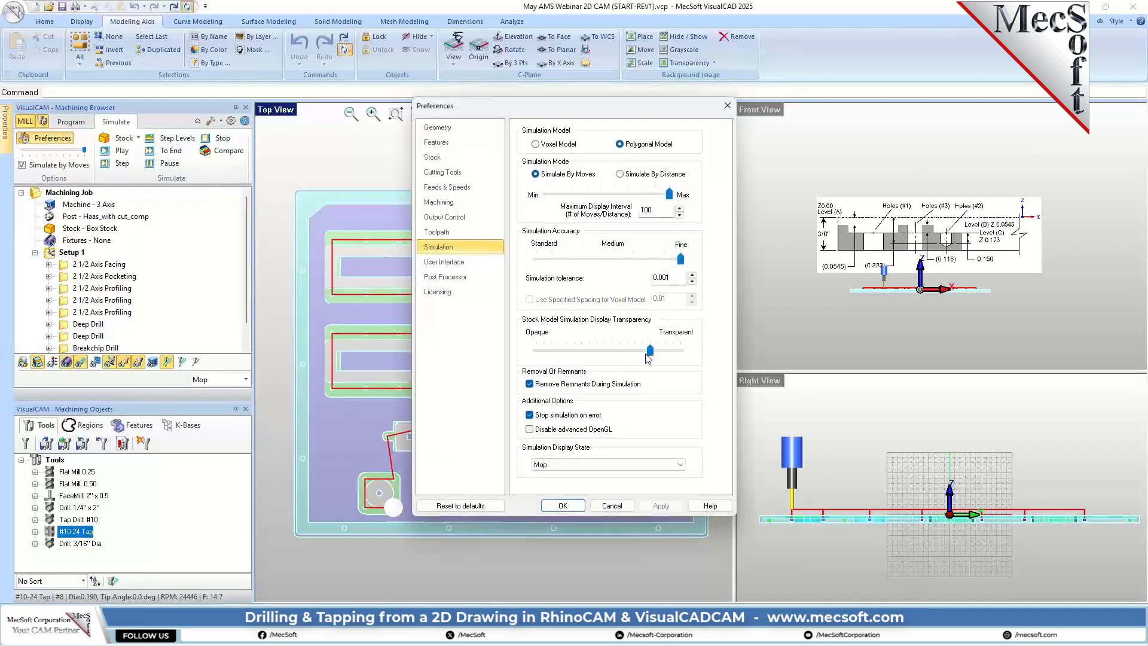
{"action": "left_click_drag", "start_coordinate": [650, 356], "coordinate": [535, 352]}
{"action": "left_click", "coordinate": [562, 506]}
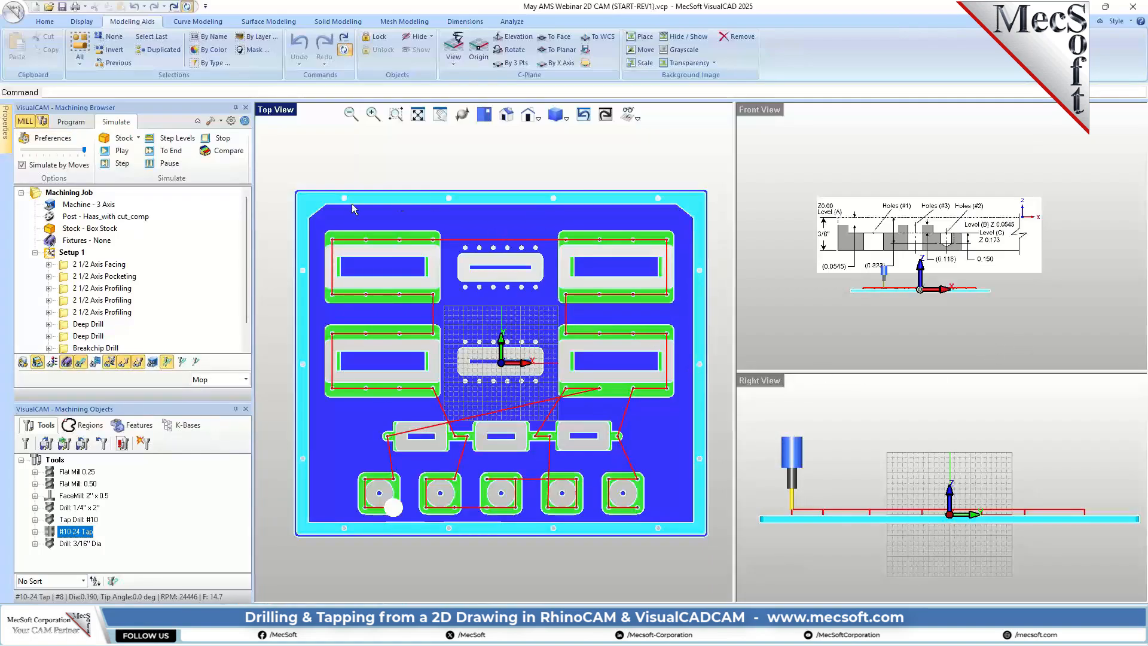
Step: Hide the simulated stock to show the drawing geometry, and enlarge the Machining Browser so all operations fit
{"action": "left_click", "coordinate": [37, 362]}
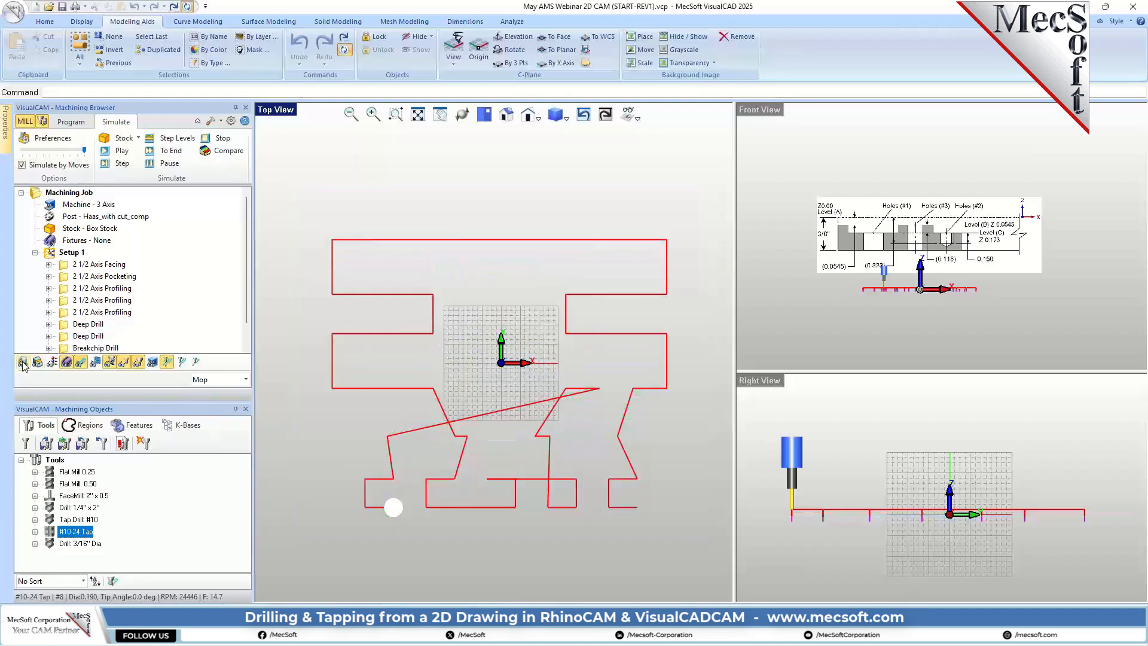
{"action": "left_click", "coordinate": [22, 362]}
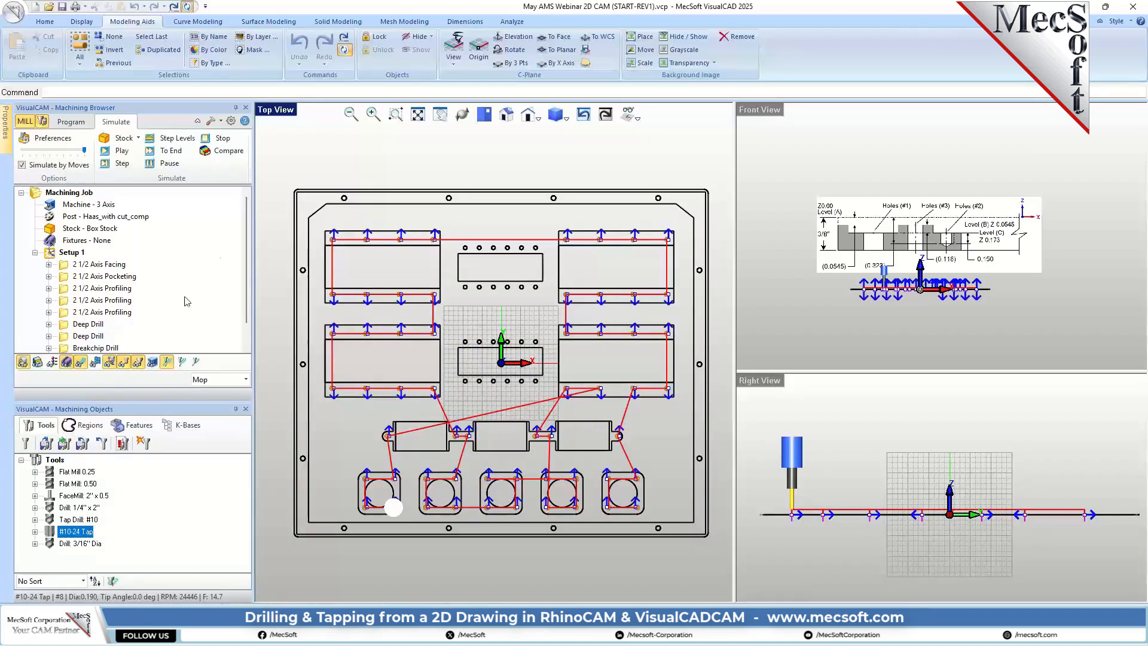
{"action": "left_click_drag", "start_coordinate": [148, 398], "coordinate": [148, 471]}
Step: Review the toolpath of each operation in Setup 1, from facing through peck tapping, together with the section drawing
{"action": "left_click", "coordinate": [96, 265]}
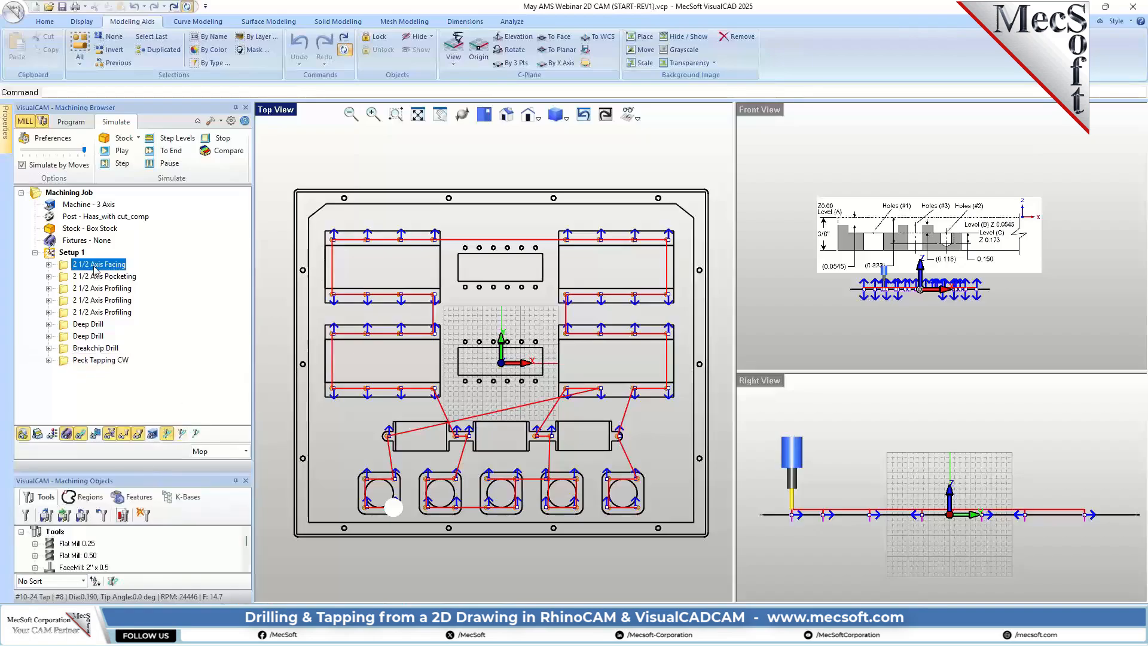
{"action": "left_click", "coordinate": [102, 277]}
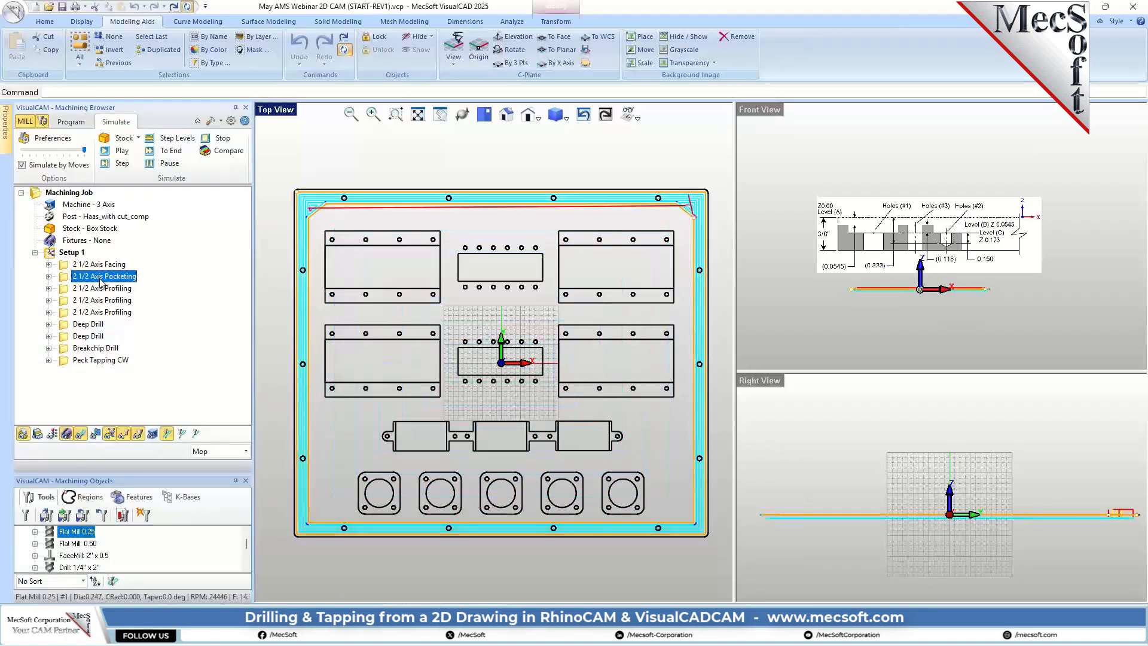
{"action": "left_click", "coordinate": [102, 290]}
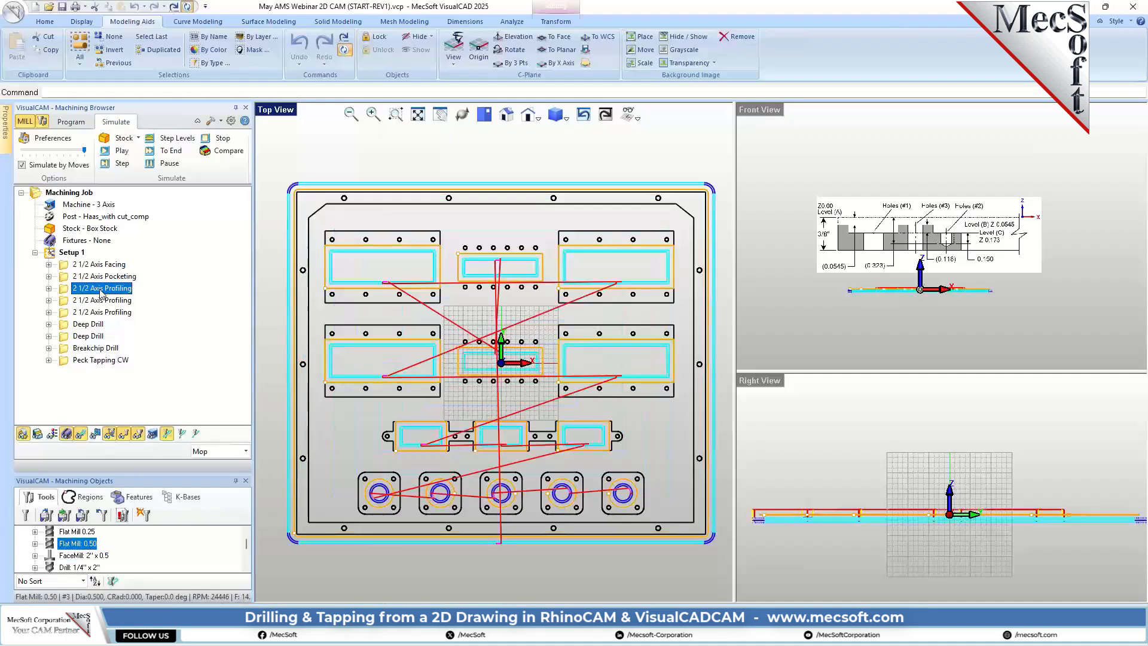
{"action": "left_click", "coordinate": [101, 301]}
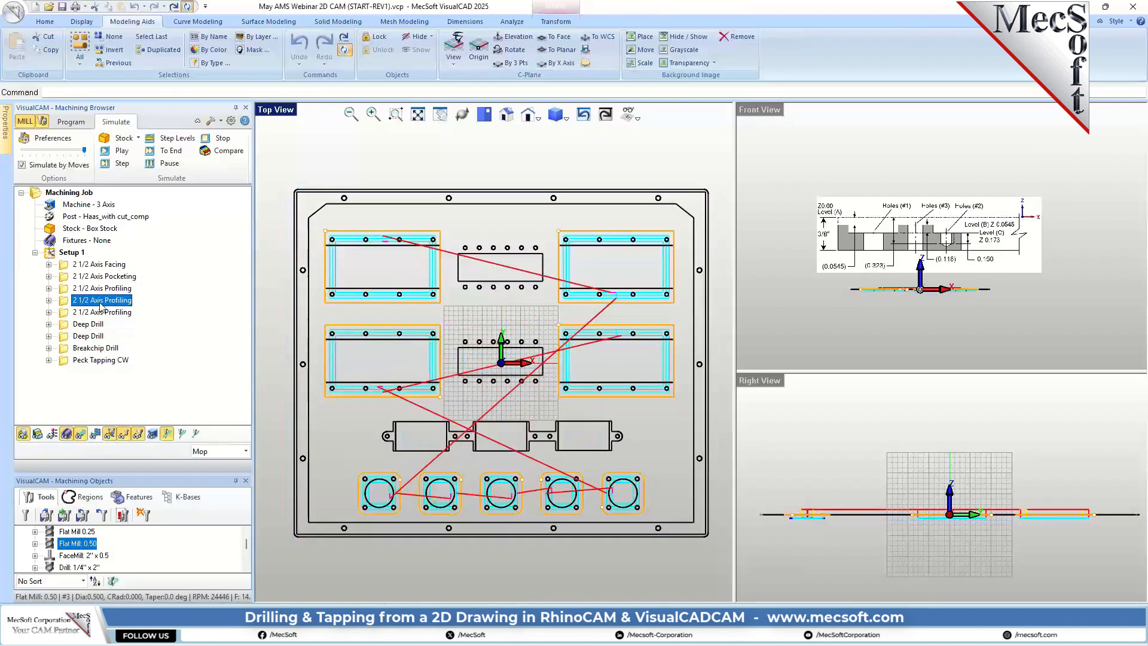
{"action": "left_click", "coordinate": [111, 312]}
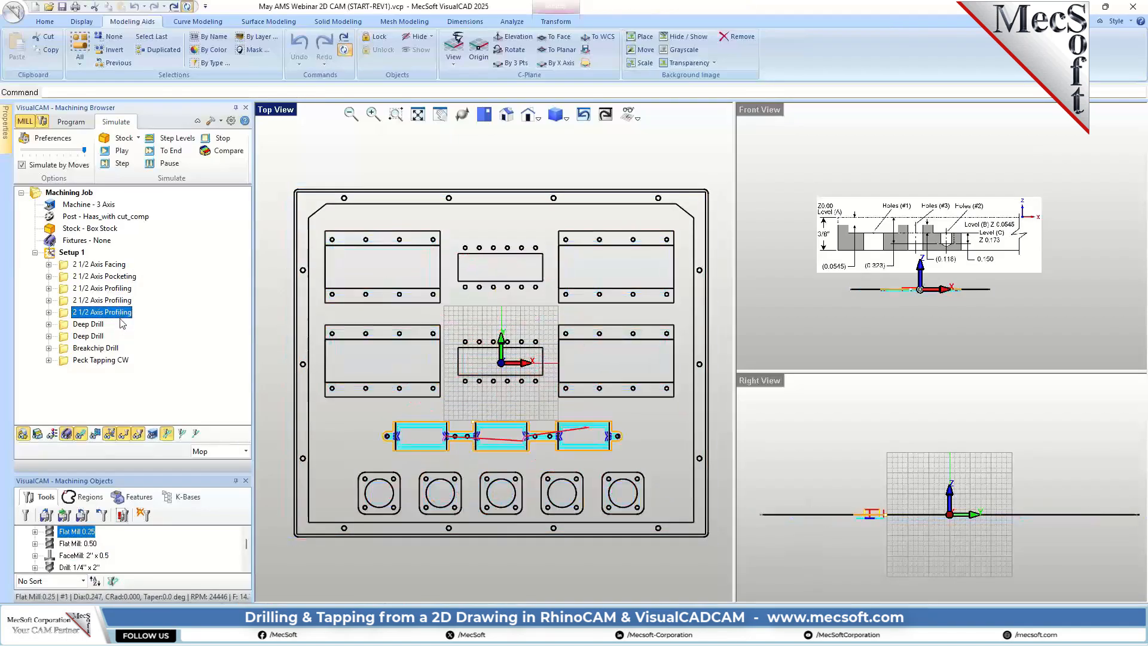
{"action": "left_click", "coordinate": [118, 324]}
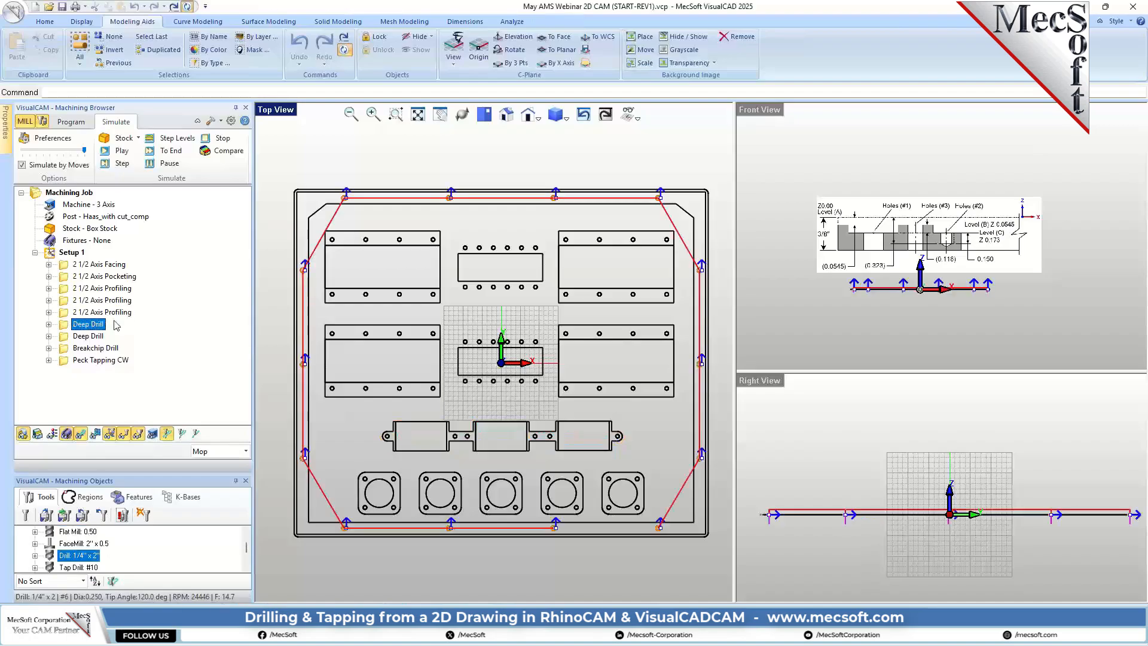
{"action": "left_click", "coordinate": [99, 336]}
{"action": "left_click", "coordinate": [104, 348]}
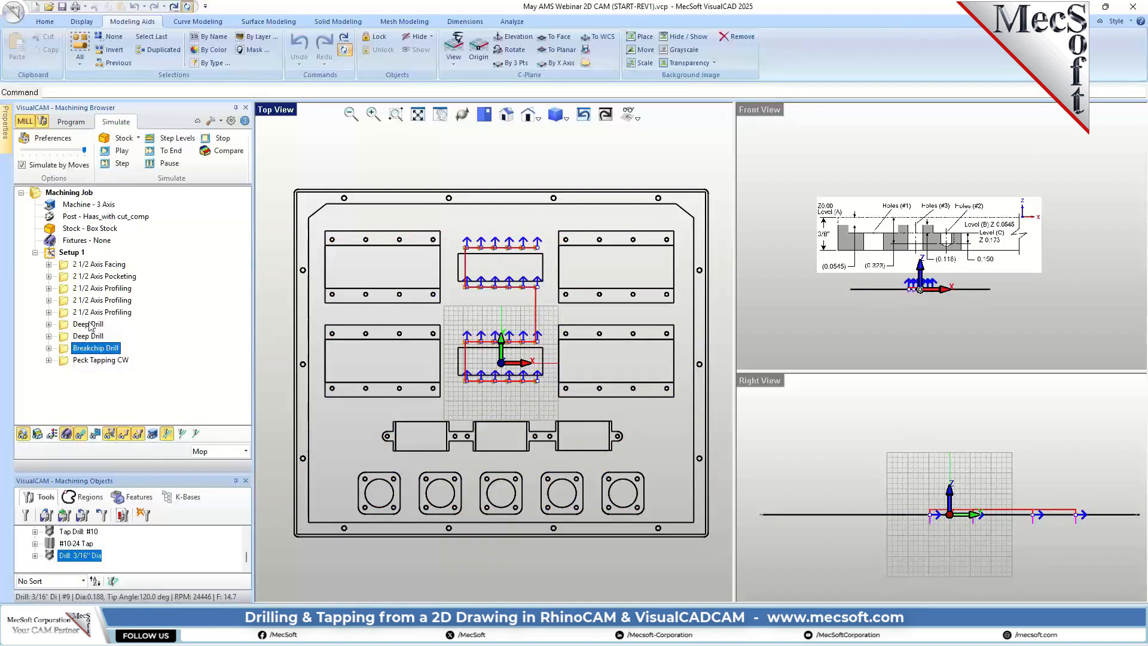
{"action": "left_click", "coordinate": [90, 325]}
{"action": "left_click", "coordinate": [97, 336]}
{"action": "left_click", "coordinate": [108, 348]}
{"action": "left_click", "coordinate": [102, 361]}
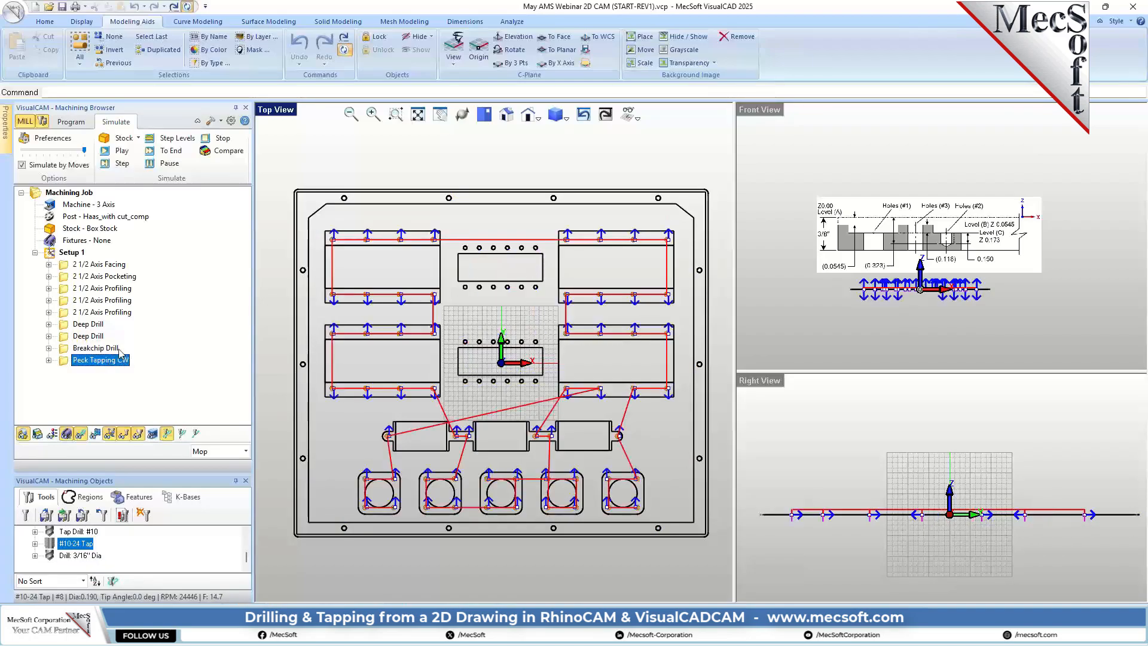
{"action": "scroll", "coordinate": [934, 309], "scroll_direction": "up", "scroll_amount": 3}
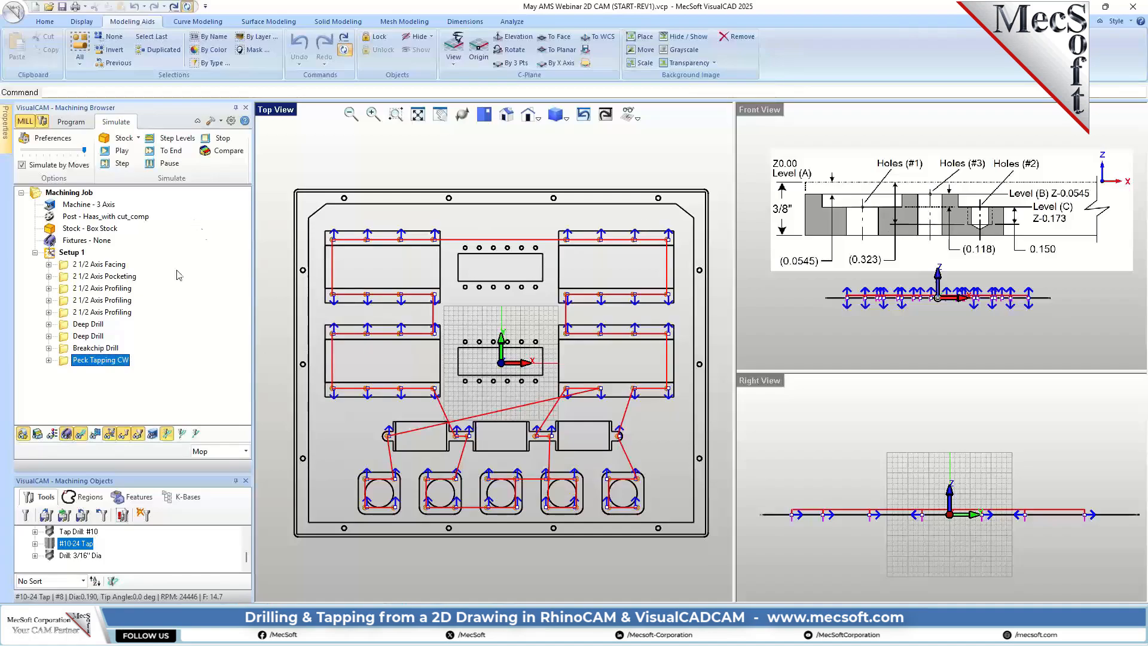
Step: Open the post-processor selection for the machining job
{"action": "left_click", "coordinate": [72, 122]}
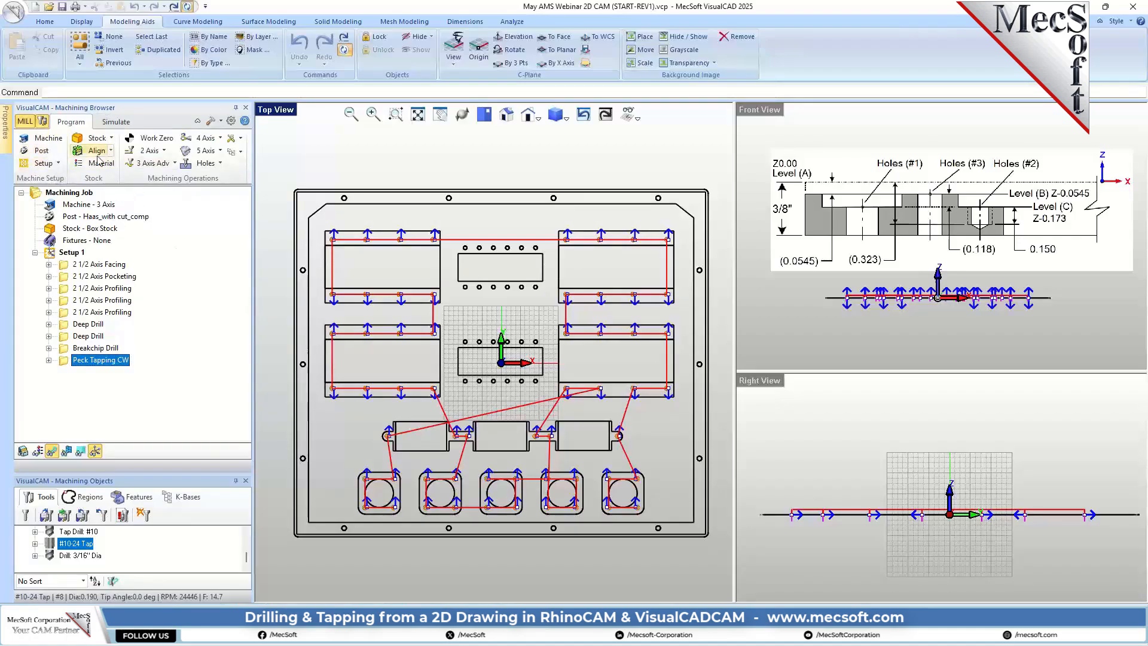
{"action": "left_click", "coordinate": [52, 154]}
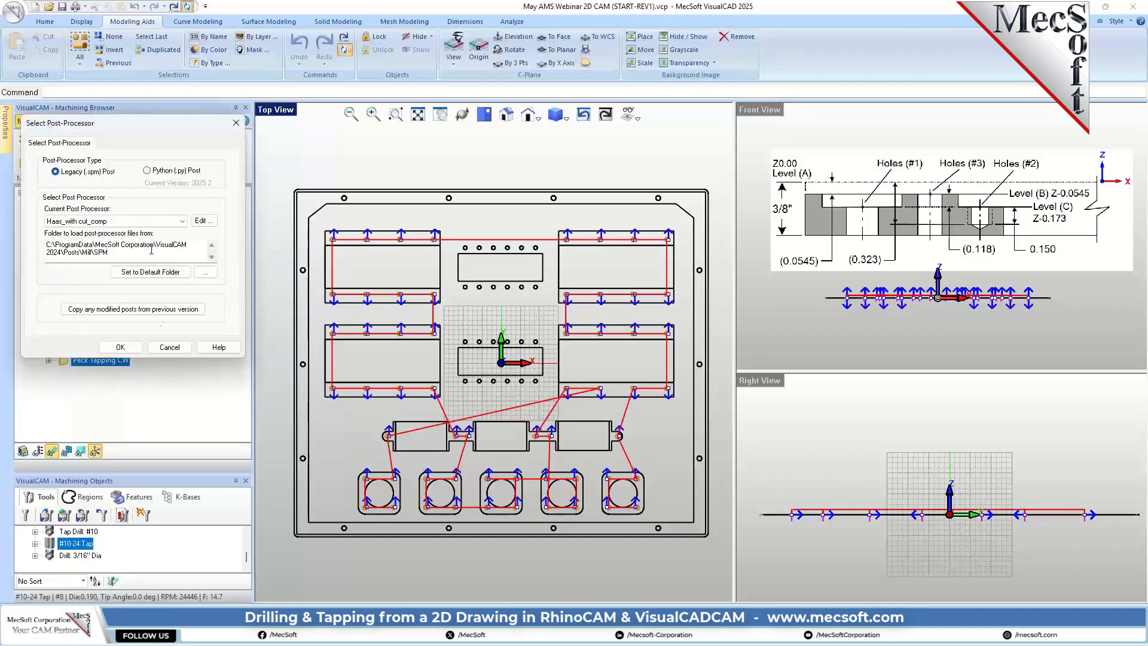